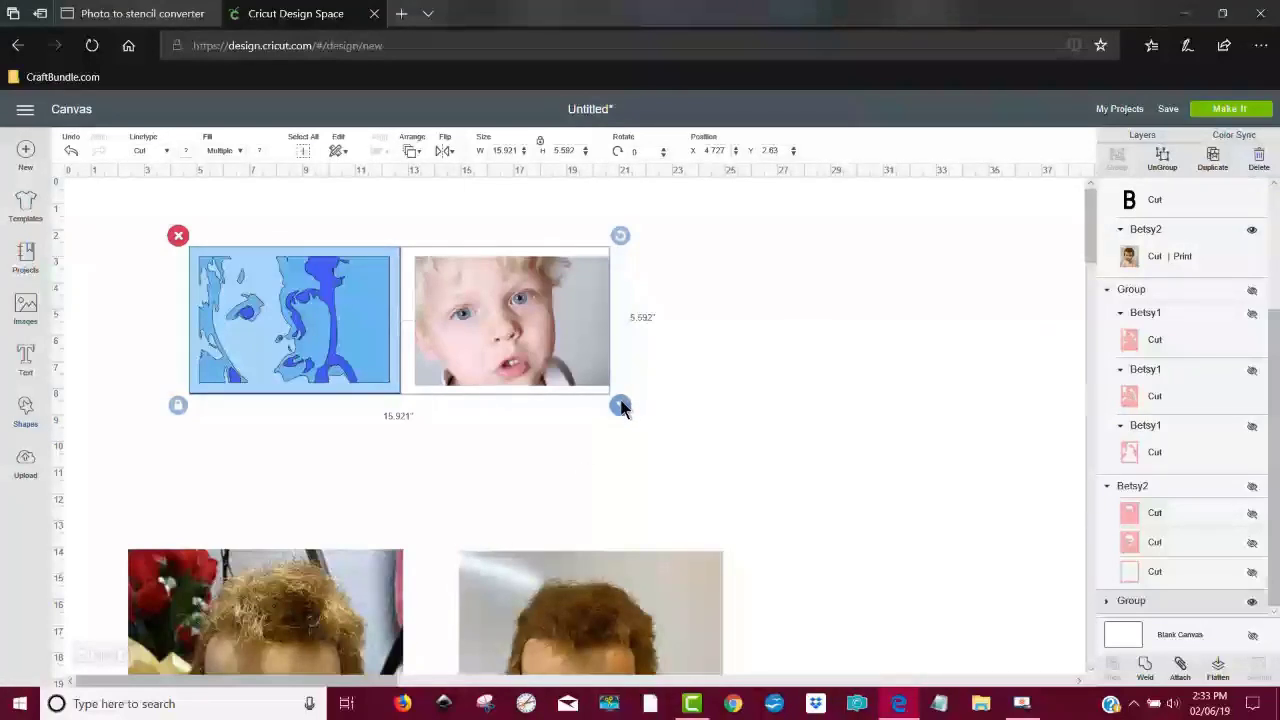
Step: Enlarge the boy stencil and photo group to about 27.1 by 9.5 inches and move it nearer the canvas origin
drag(620, 405, 918, 609)
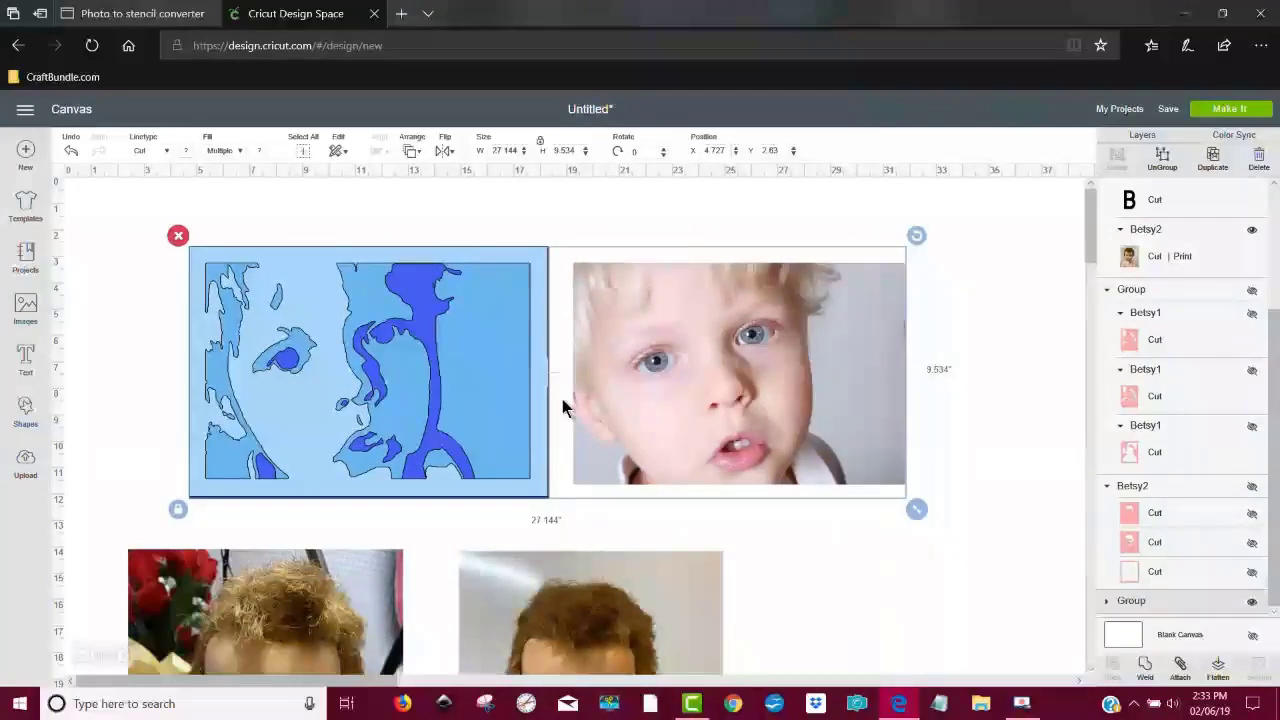
drag(562, 399, 450, 338)
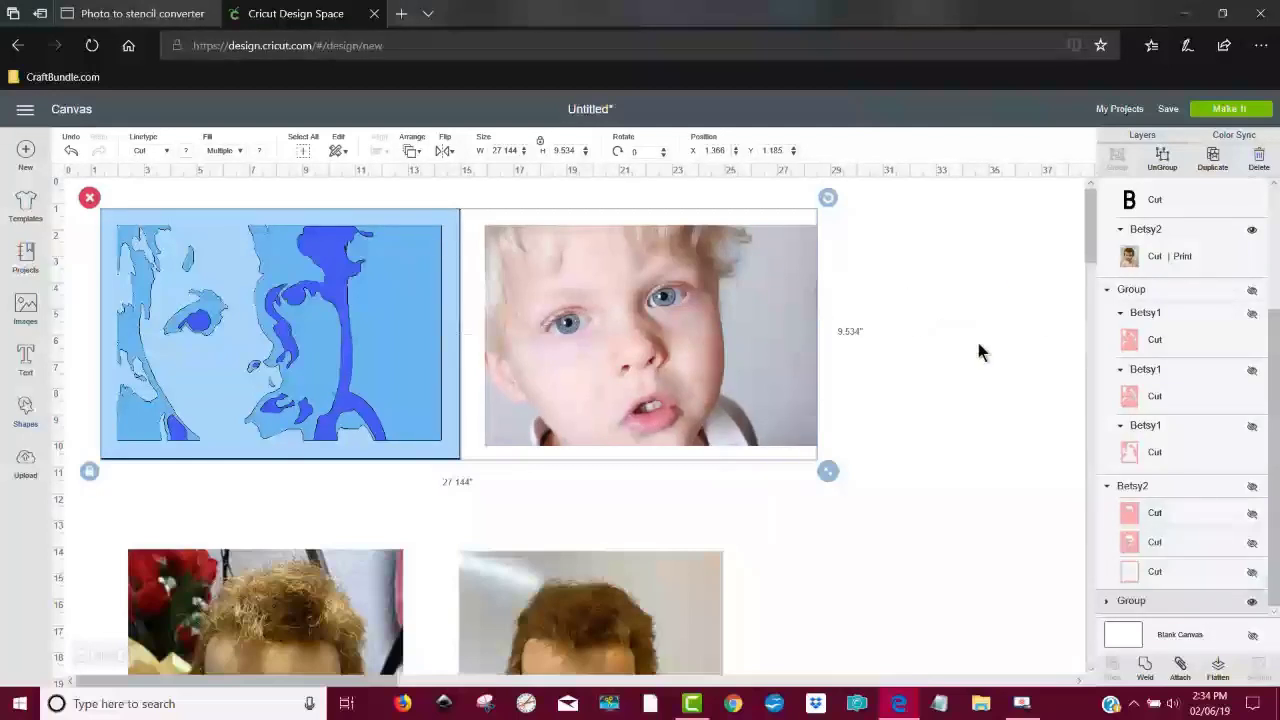
Step: Hide the boy group and arrange the Betsy 1 and Betsy 2 photos near the canvas top with a wide gap between them
click(1251, 601)
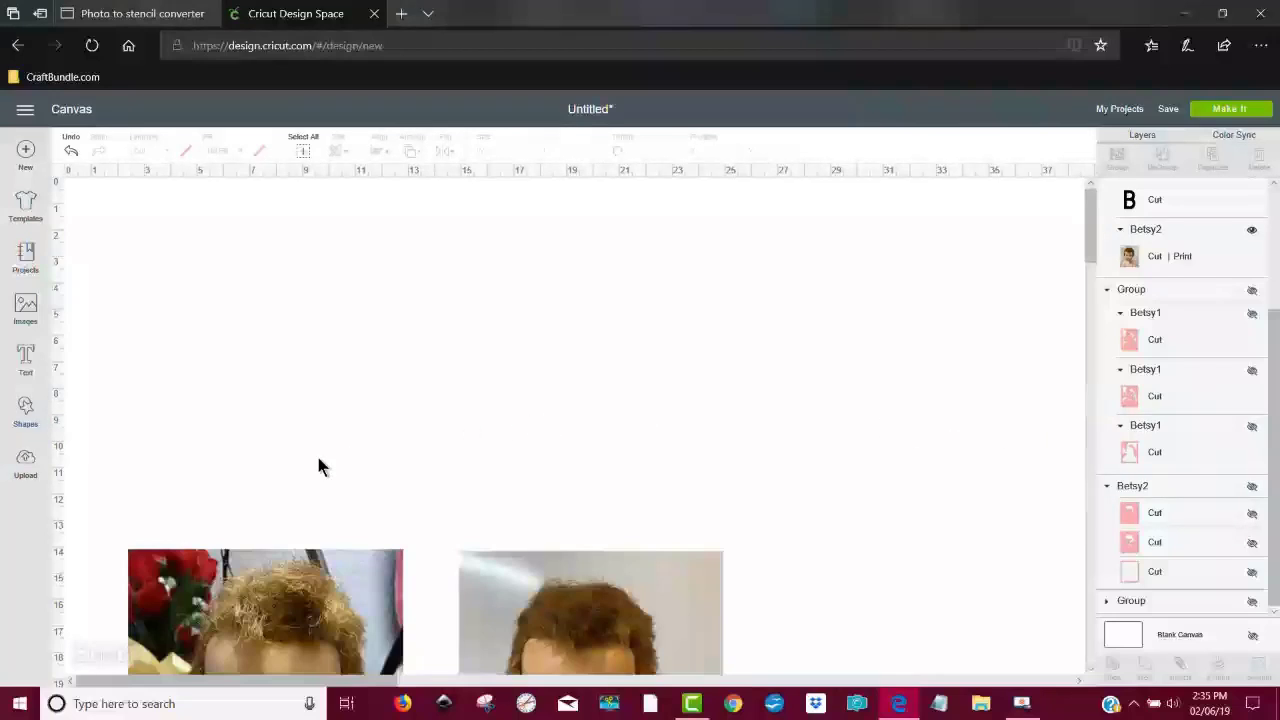
drag(280, 473, 524, 310)
click(889, 339)
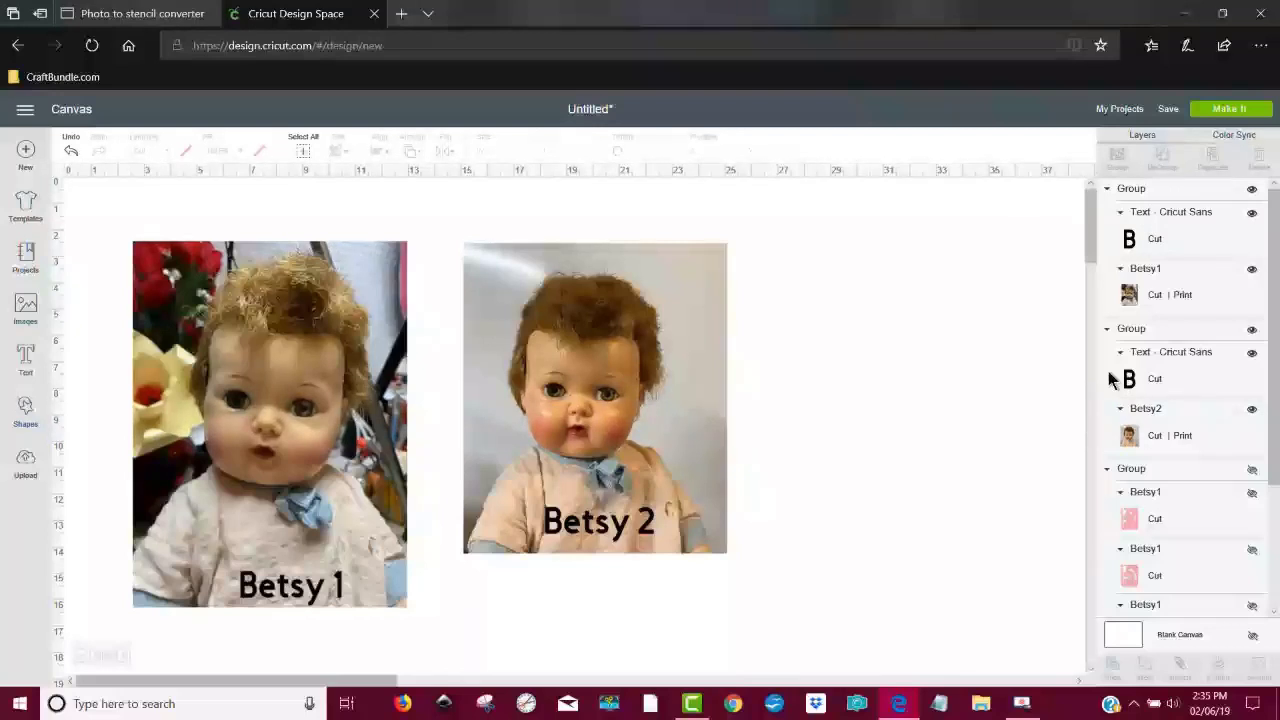
drag(334, 447, 299, 401)
drag(556, 426, 854, 393)
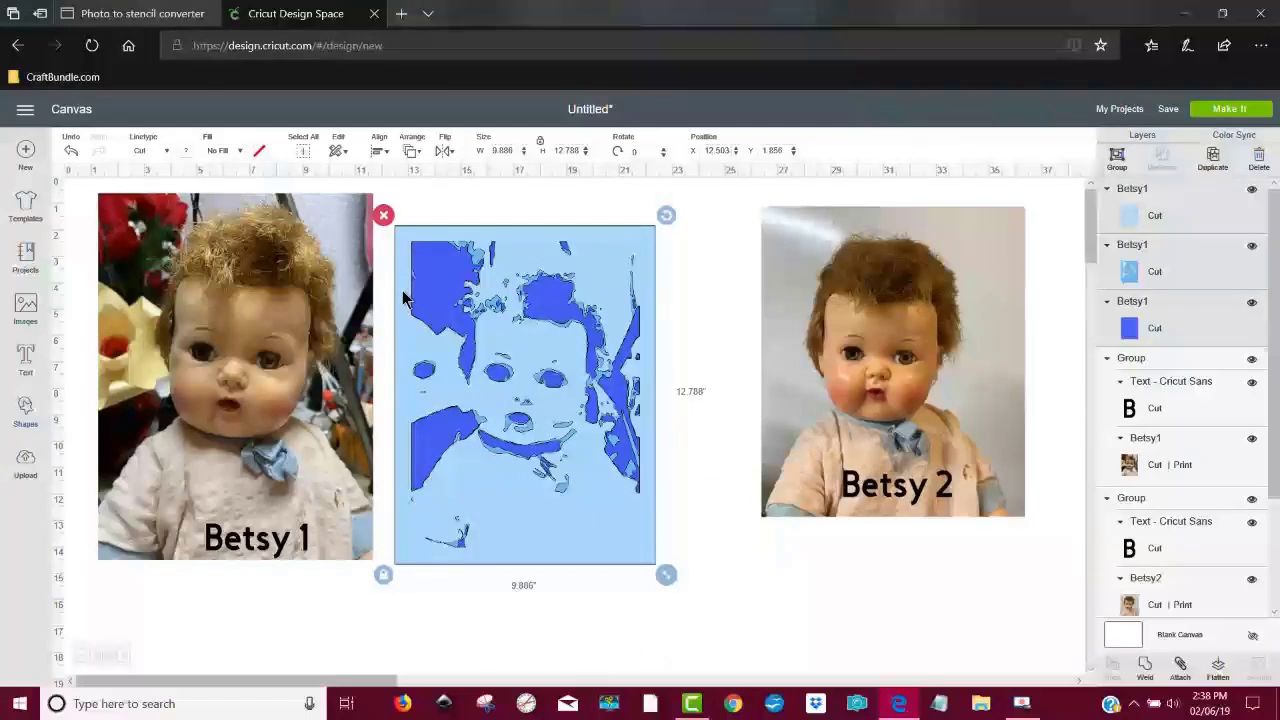
Step: Group the three Betsy1 stencil layers and place the group directly below the Betsy 1 photo
click(670, 340)
drag(684, 344, 570, 184)
click(1117, 155)
drag(572, 314, 296, 490)
shift+click(327, 348)
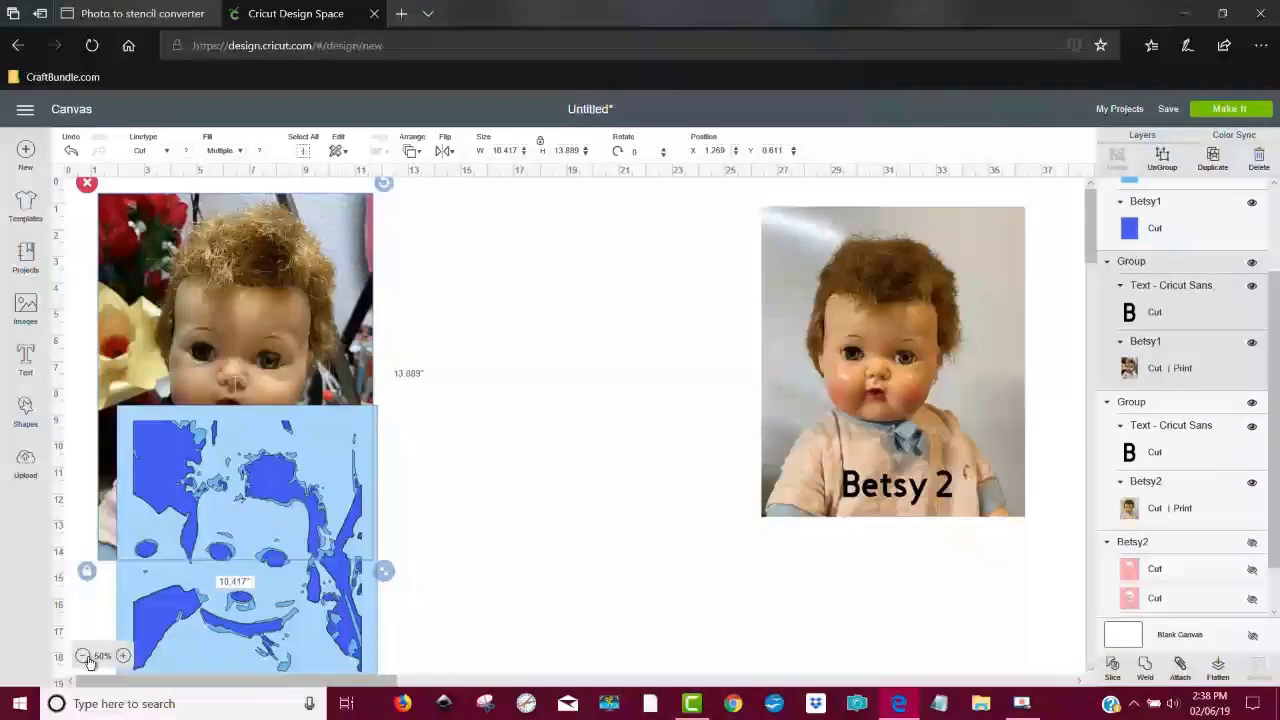
click(84, 657)
drag(151, 413, 148, 517)
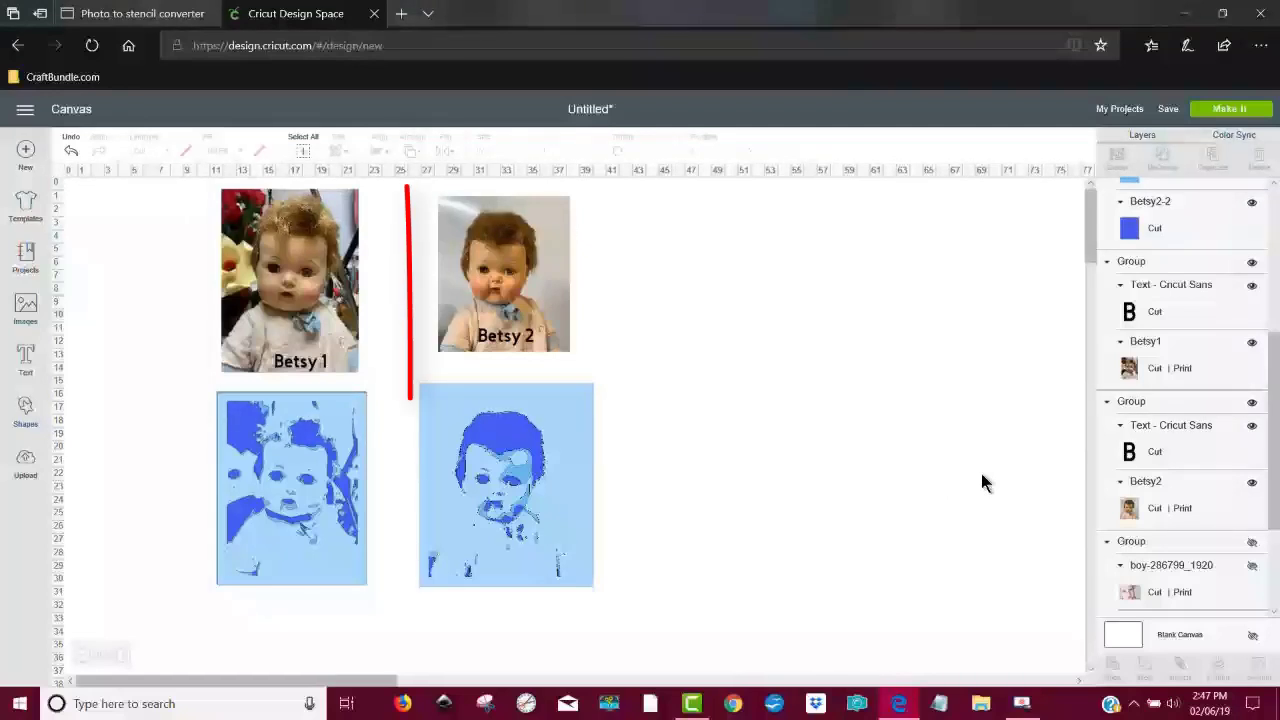
Step: Pull the light blue Betsy1 layer out onto empty canvas and enlarge it to about 27.2 by 35.2 inches
mouse_move(289, 531)
mouse_down()
mouse_move(787, 443)
mouse_move(799, 412)
mouse_up()
drag(856, 456, 1008, 640)
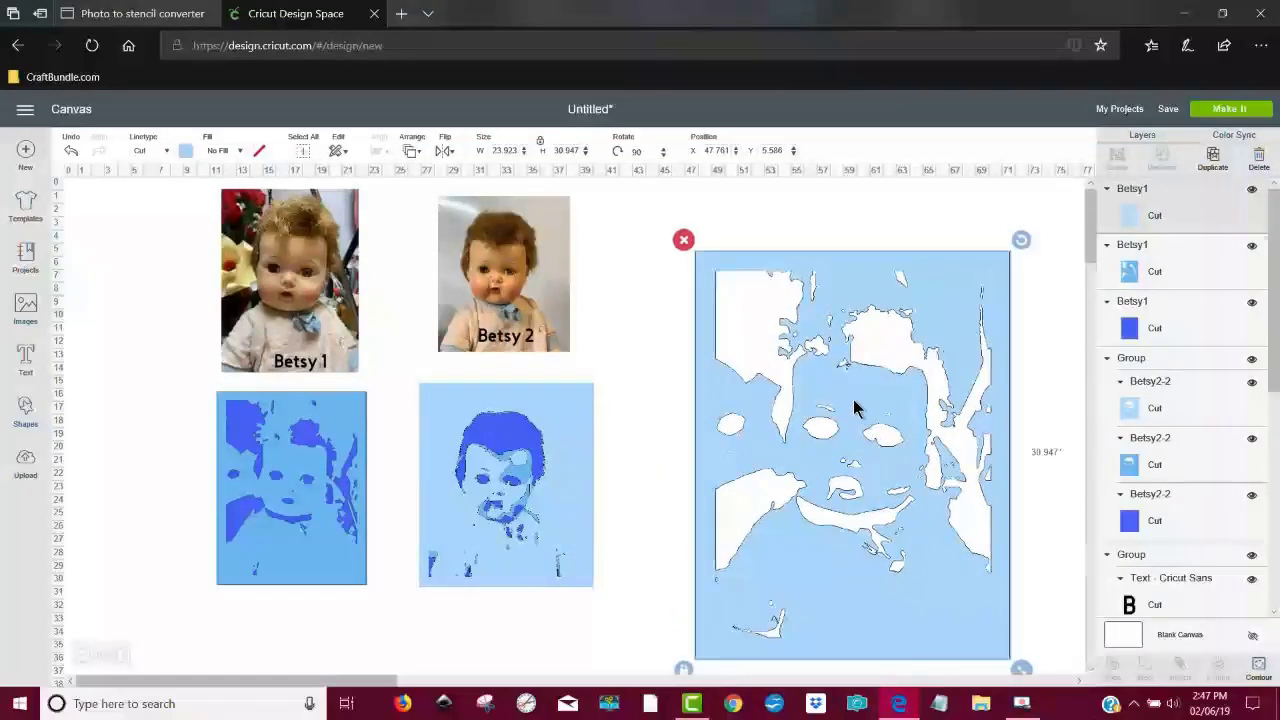
drag(853, 399, 830, 343)
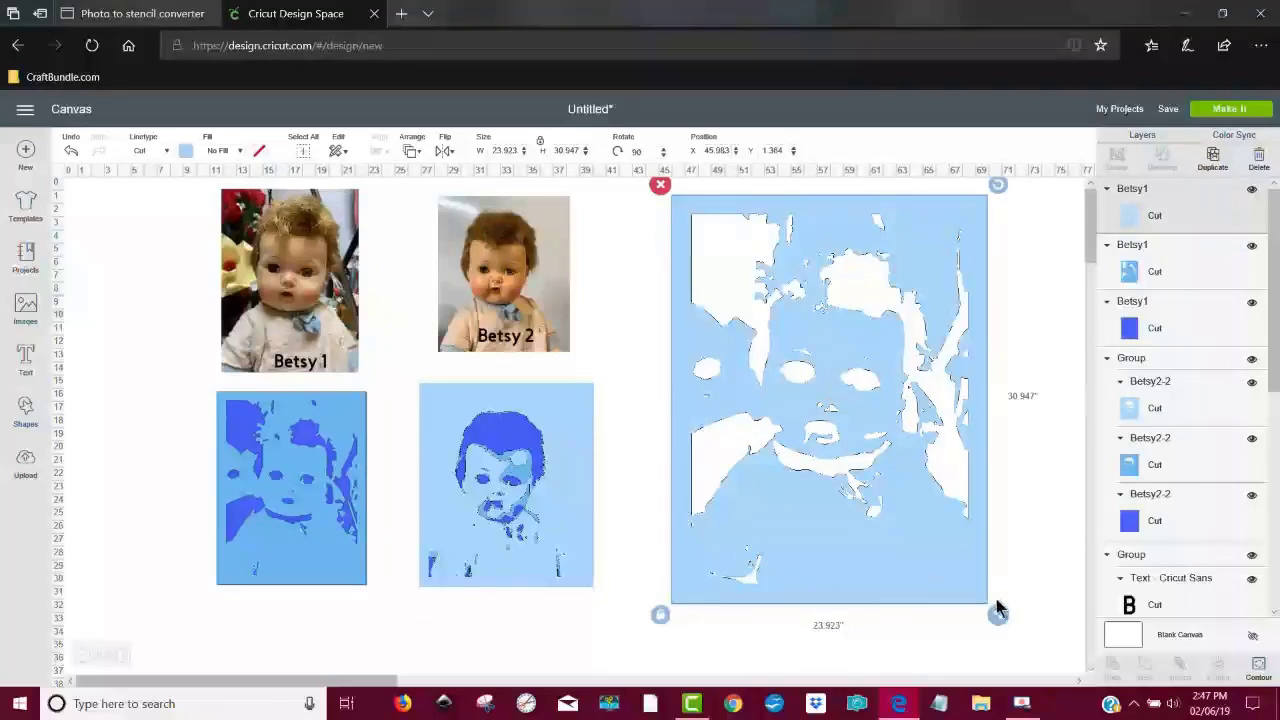
drag(998, 614, 1041, 670)
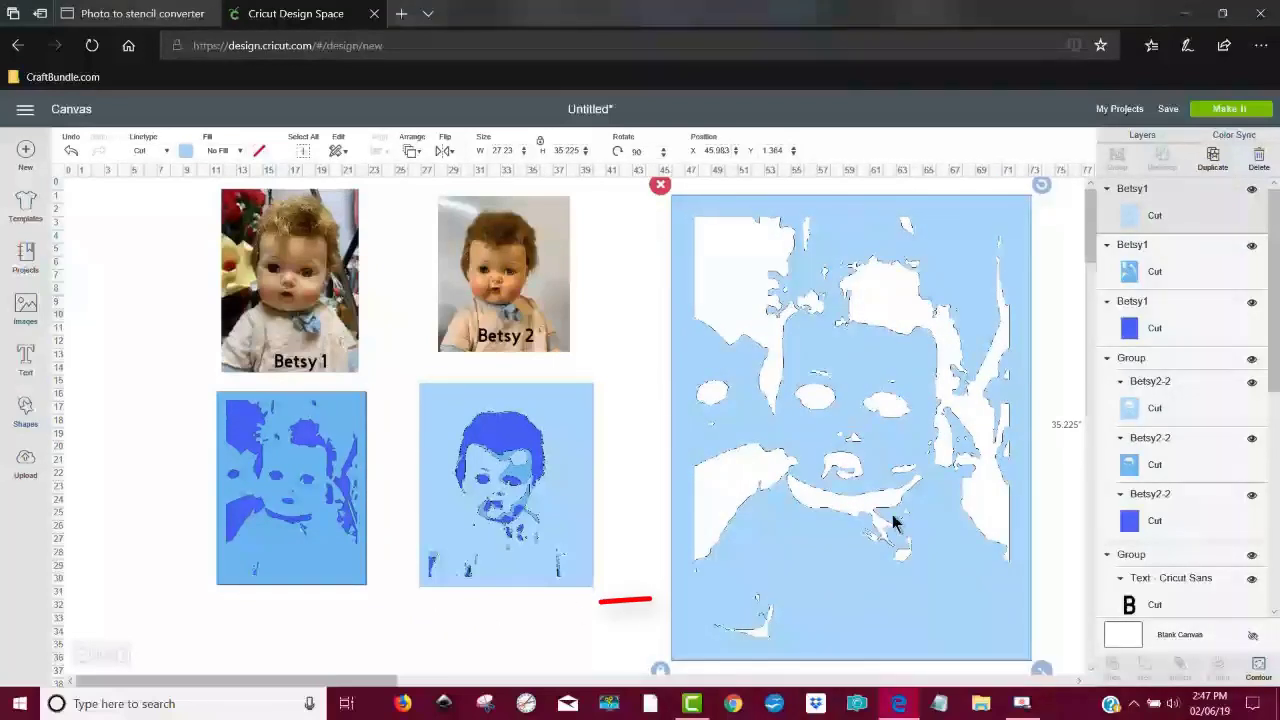
Step: Open the enlarged light blue Betsy1 layer for contour editing and hide a tiny stray contour beside the hair
click(1258, 667)
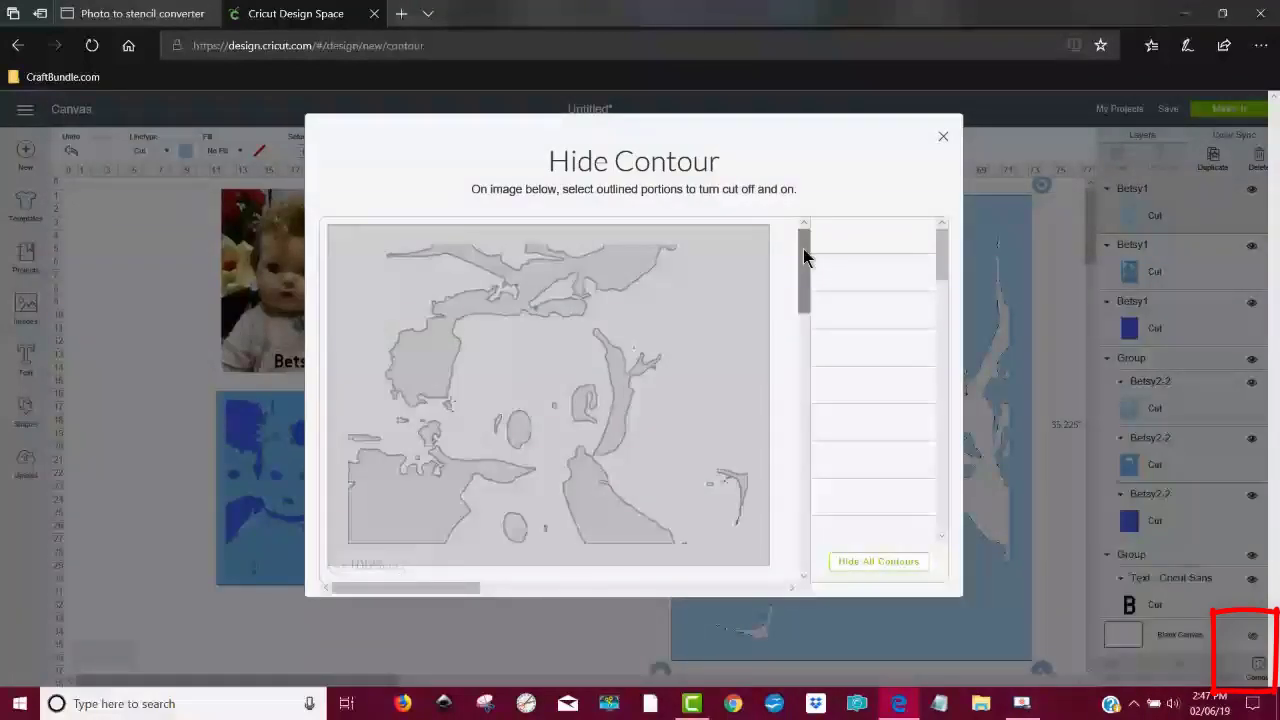
drag(803, 251, 794, 285)
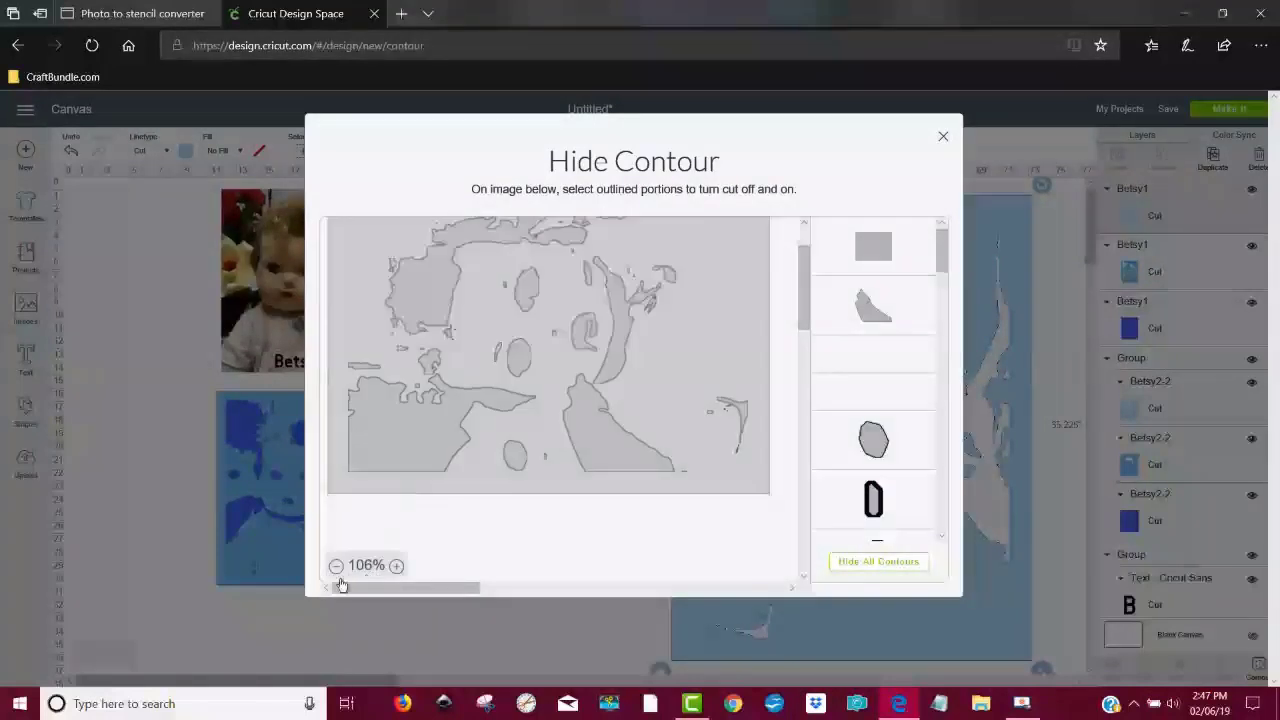
click(397, 566)
click(397, 566)
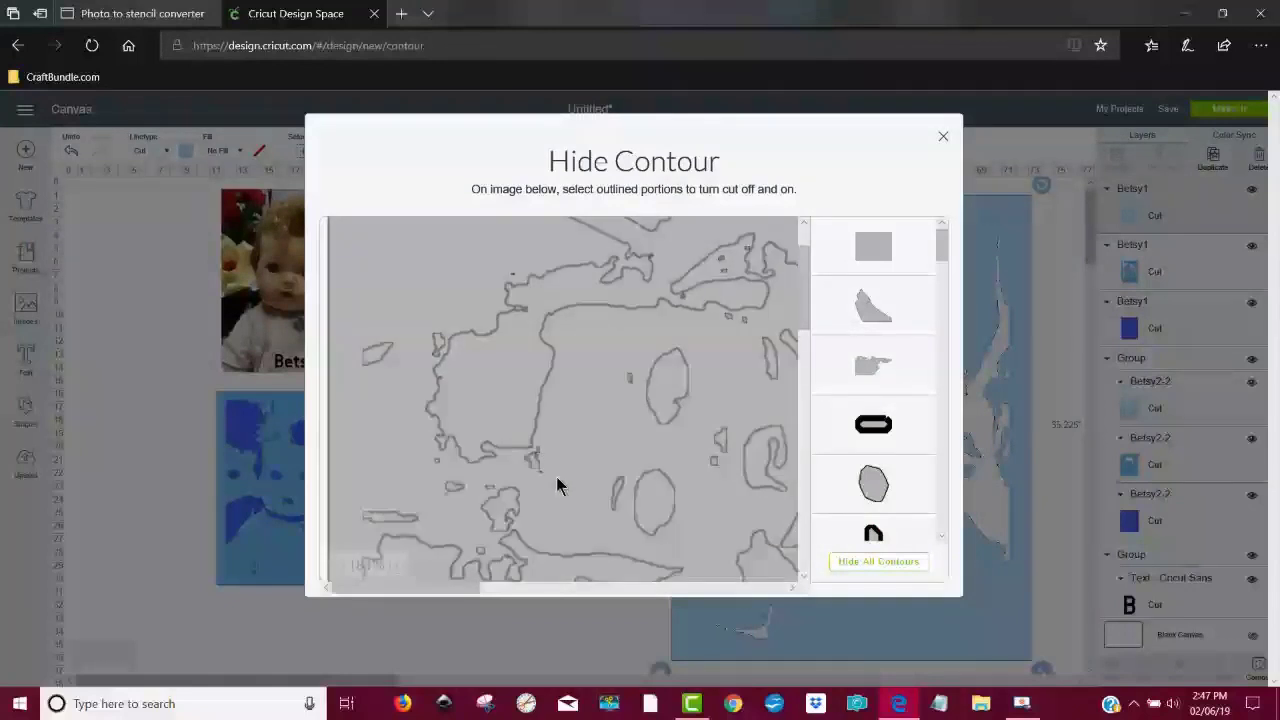
click(542, 473)
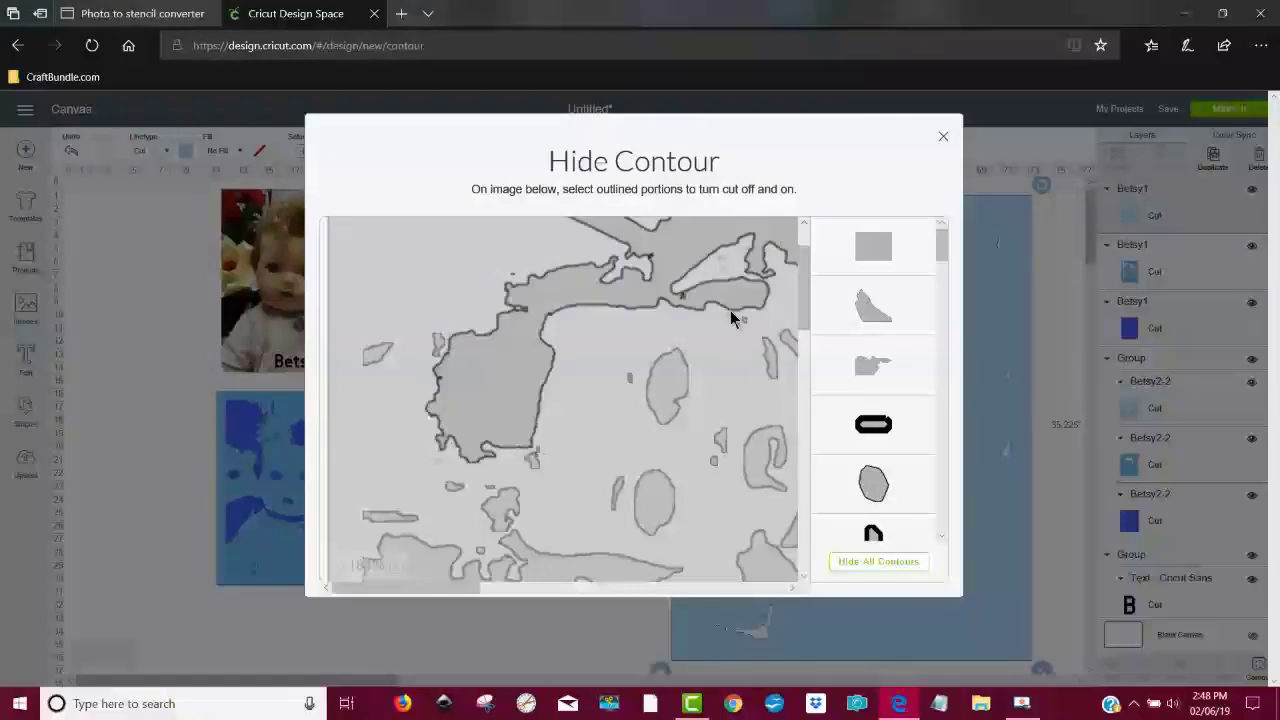
drag(805, 300, 711, 390)
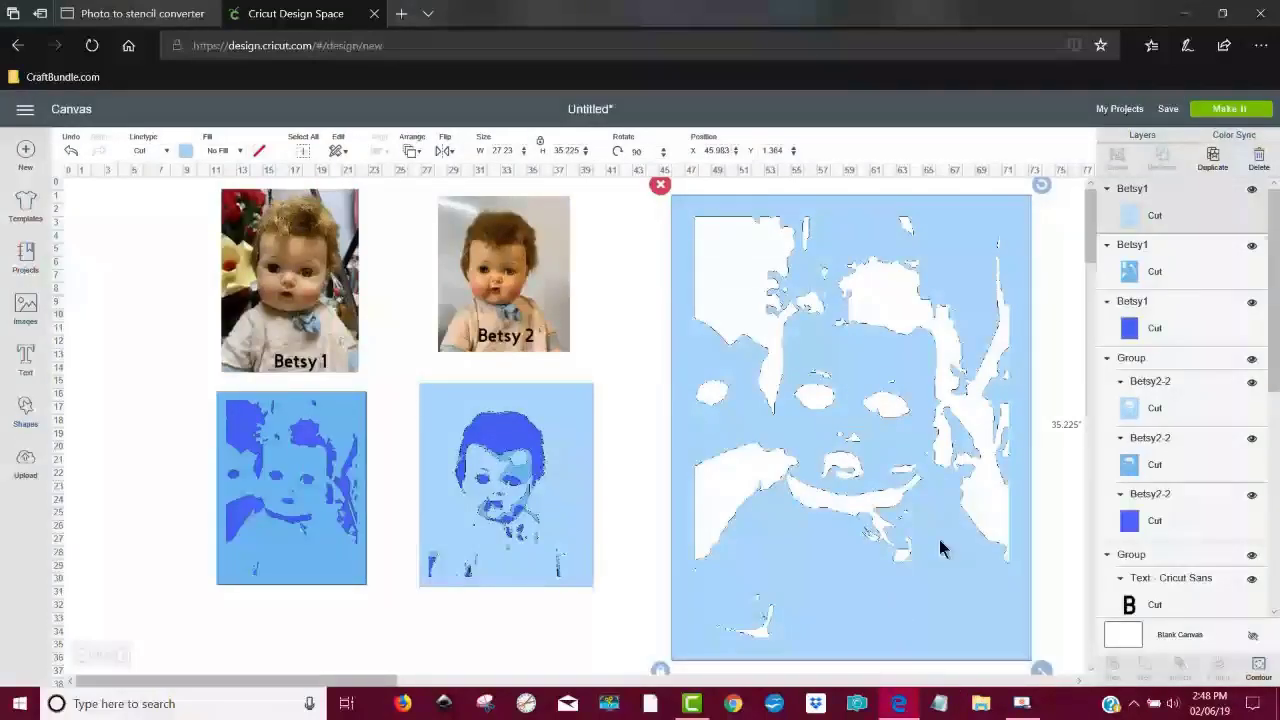
Step: Offset the medium blue Betsy1 layer from the dark blue one, and shrink the light blue layer onto the stack
click(329, 566)
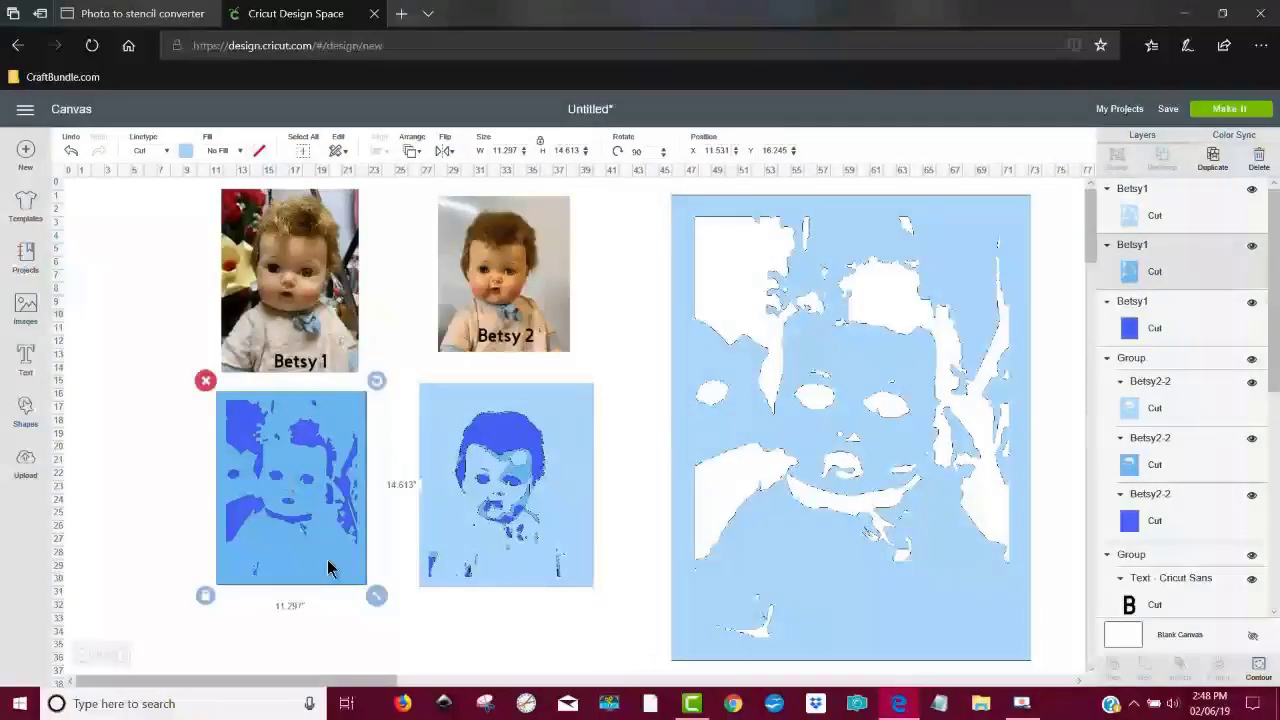
drag(305, 573, 283, 554)
click(905, 540)
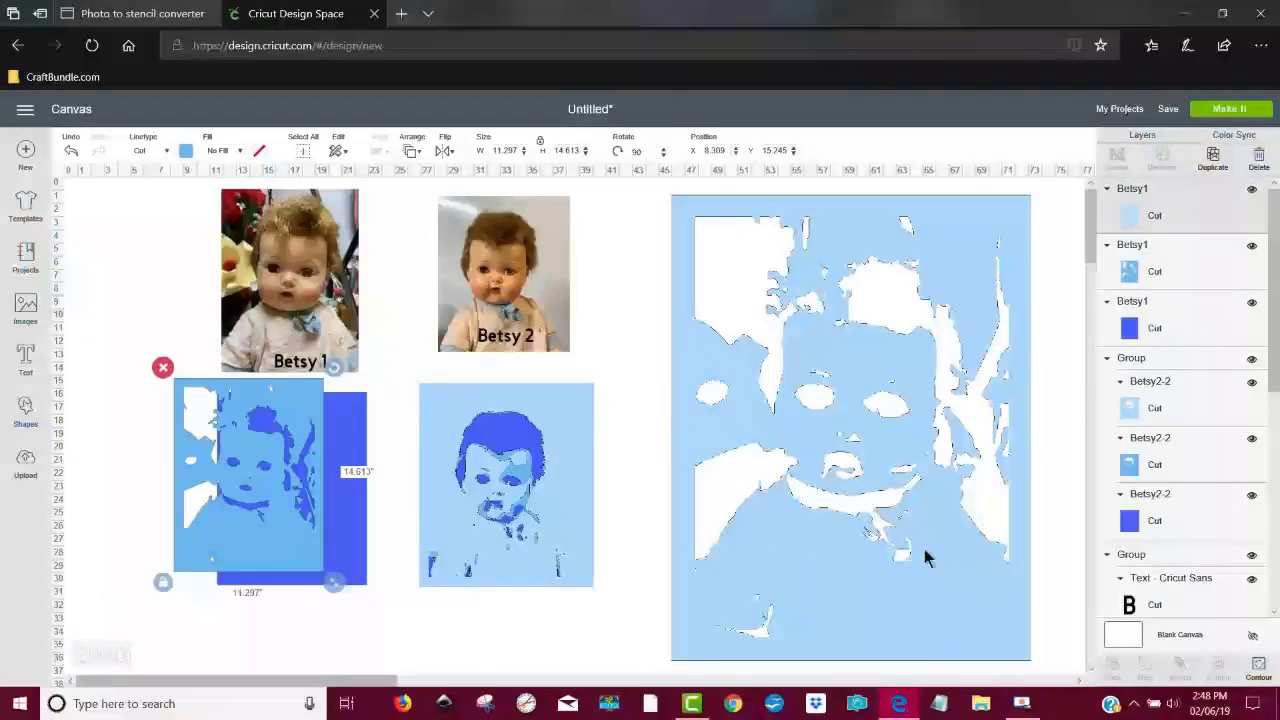
drag(1042, 665, 270, 524)
Step: Ungroup the Betsy2-2 stencil and enlarge its light blue layer on empty canvas to about 27.1 by 31.5 inches
drag(430, 560, 431, 562)
drag(557, 505, 648, 499)
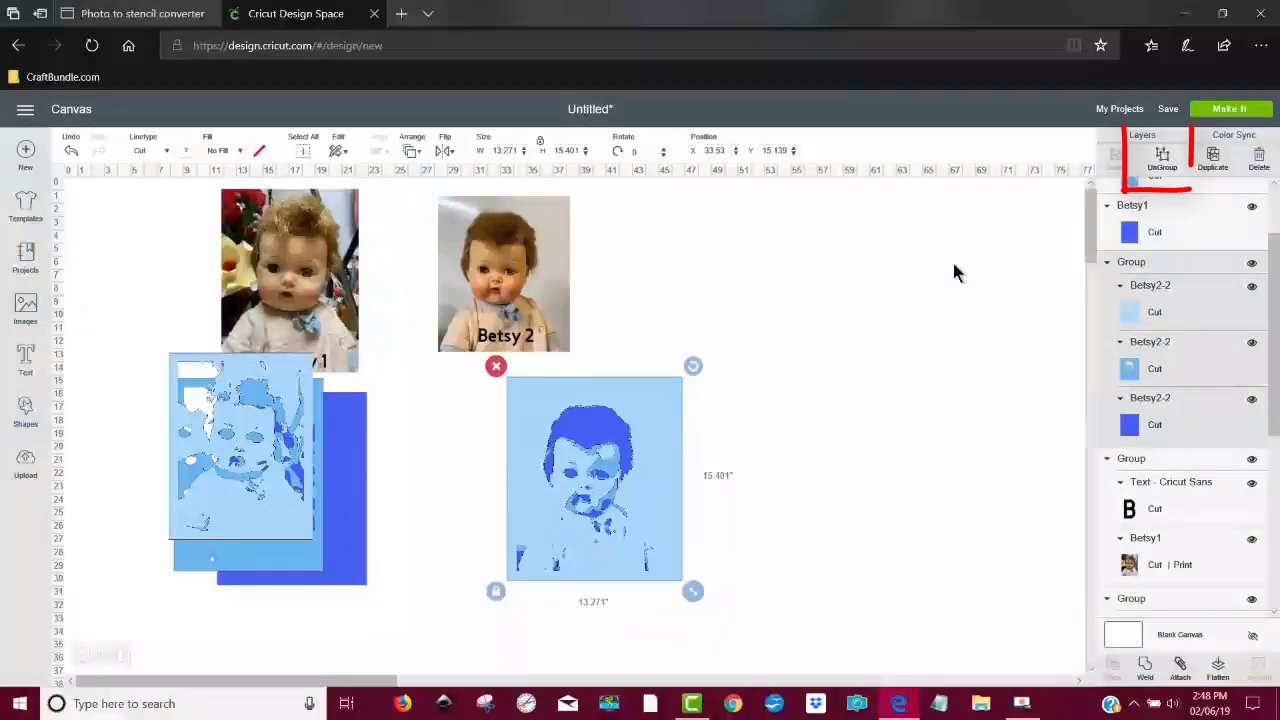
click(1163, 160)
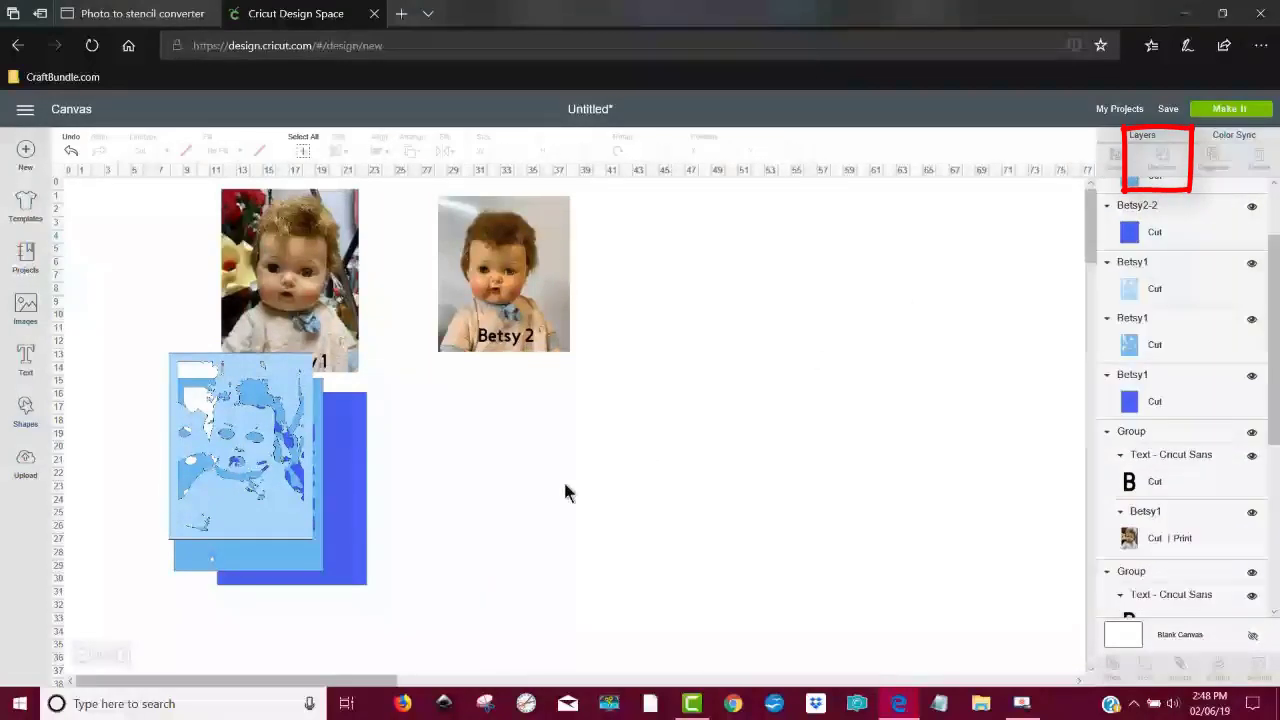
drag(649, 460, 853, 307)
drag(898, 438, 1036, 650)
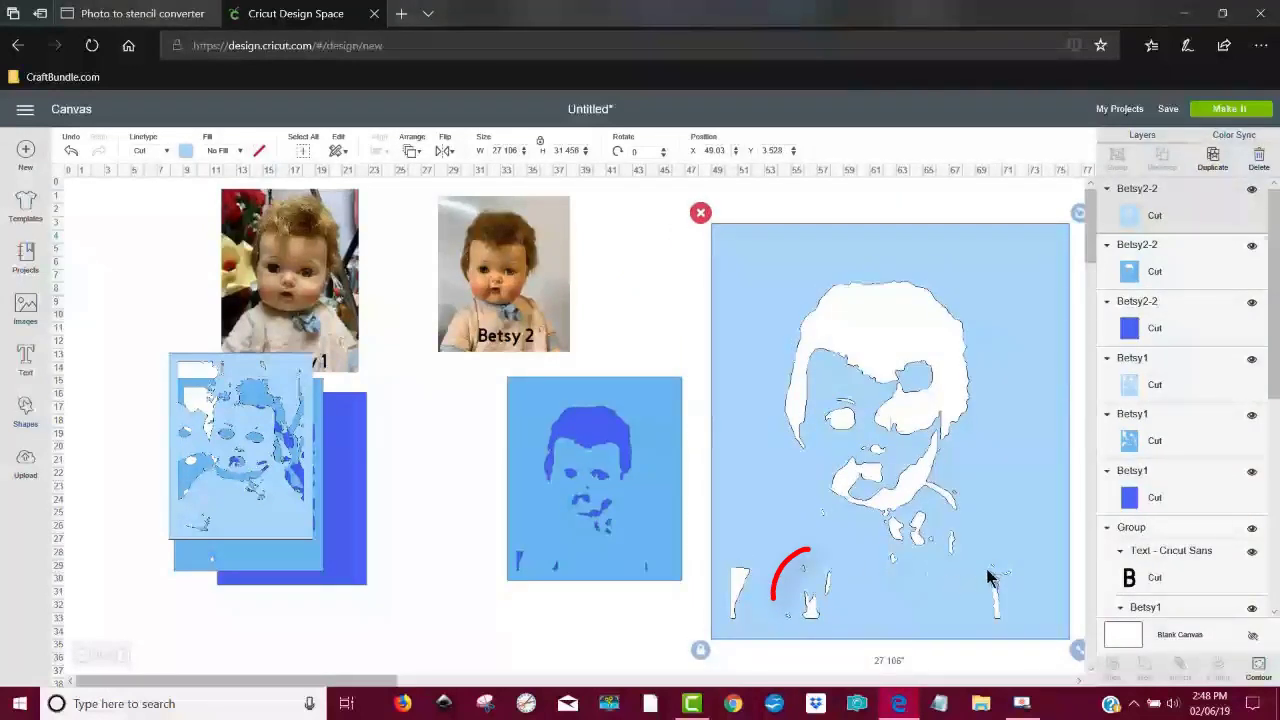
Step: Open the light blue Betsy2-2 layer for contour editing and turn off its large outer rectangle contour
click(1258, 667)
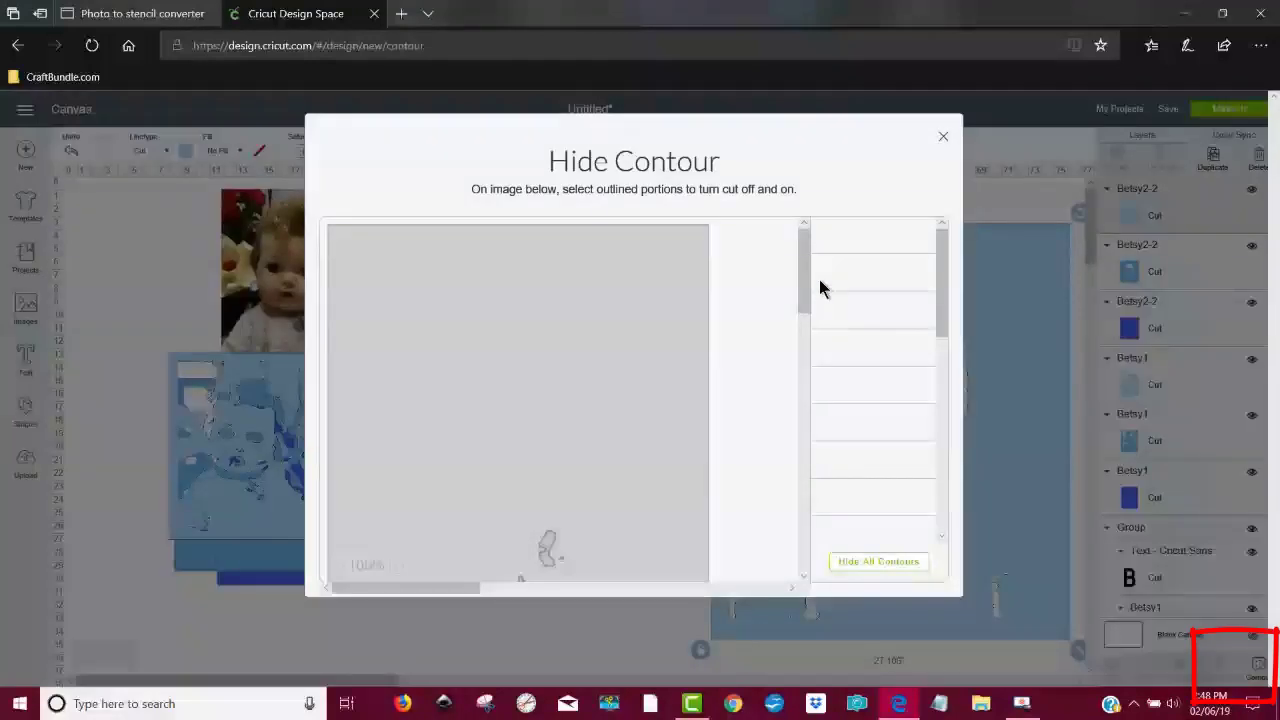
drag(809, 266, 738, 335)
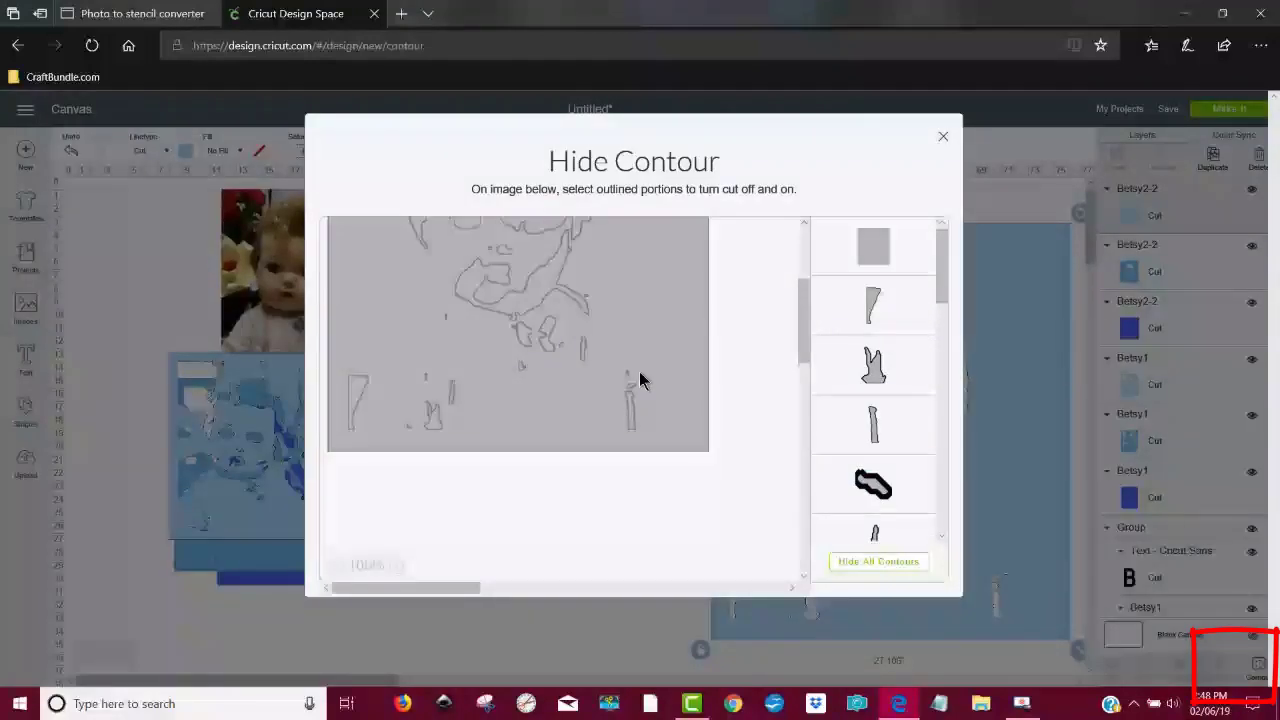
click(398, 567)
click(398, 567)
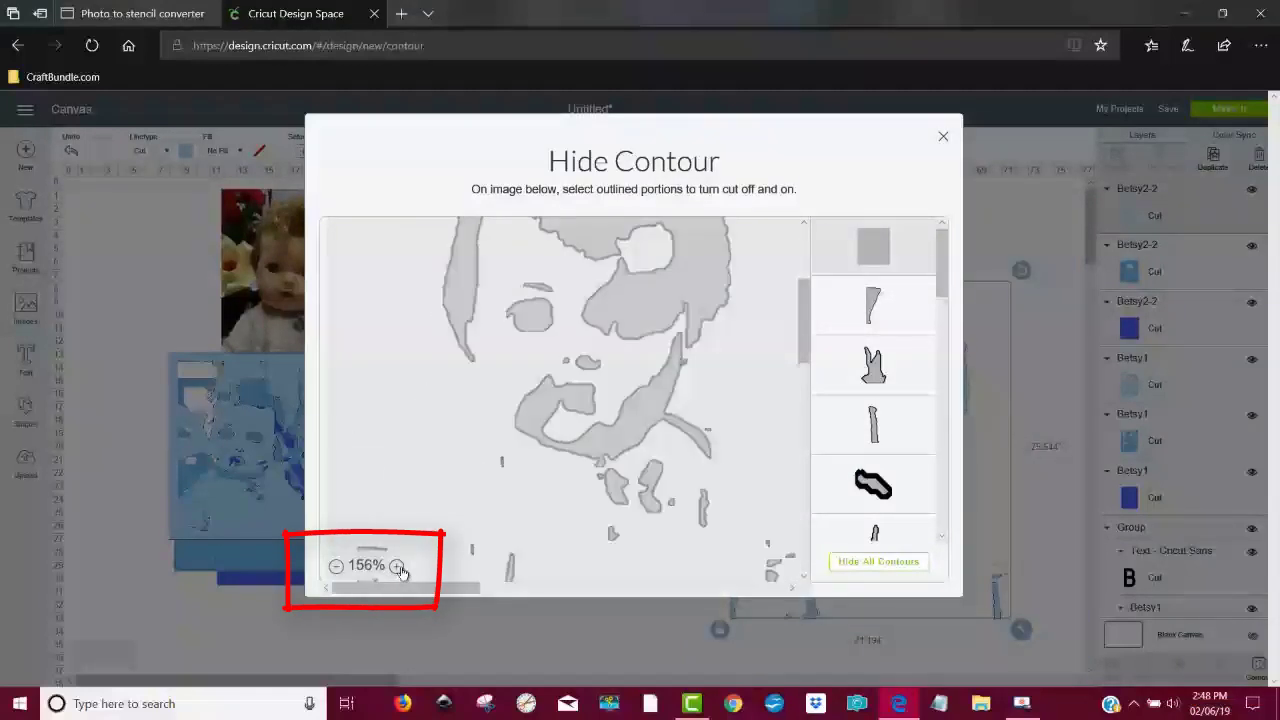
Step: Hide the tiny stray contours around the neck, collar and right-hand shoulder of the light blue Betsy2-2 layer
click(398, 567)
click(398, 567)
click(398, 567)
drag(423, 590, 514, 589)
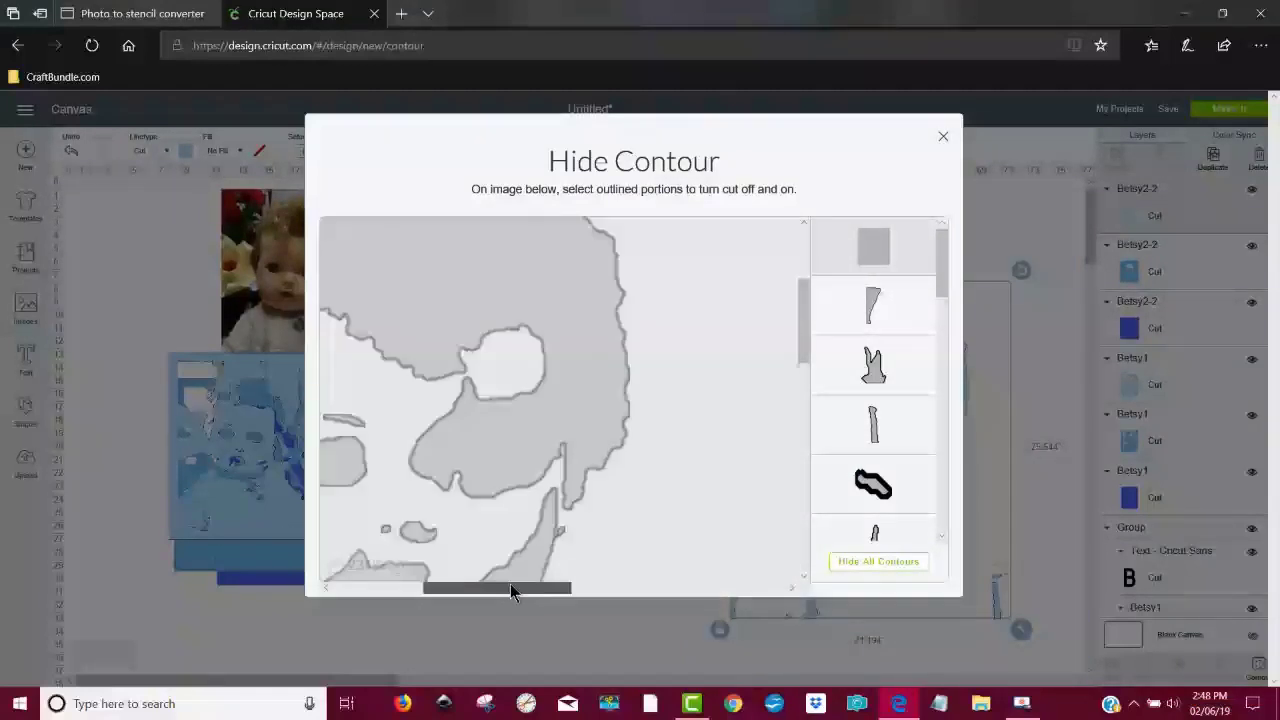
drag(799, 330, 791, 398)
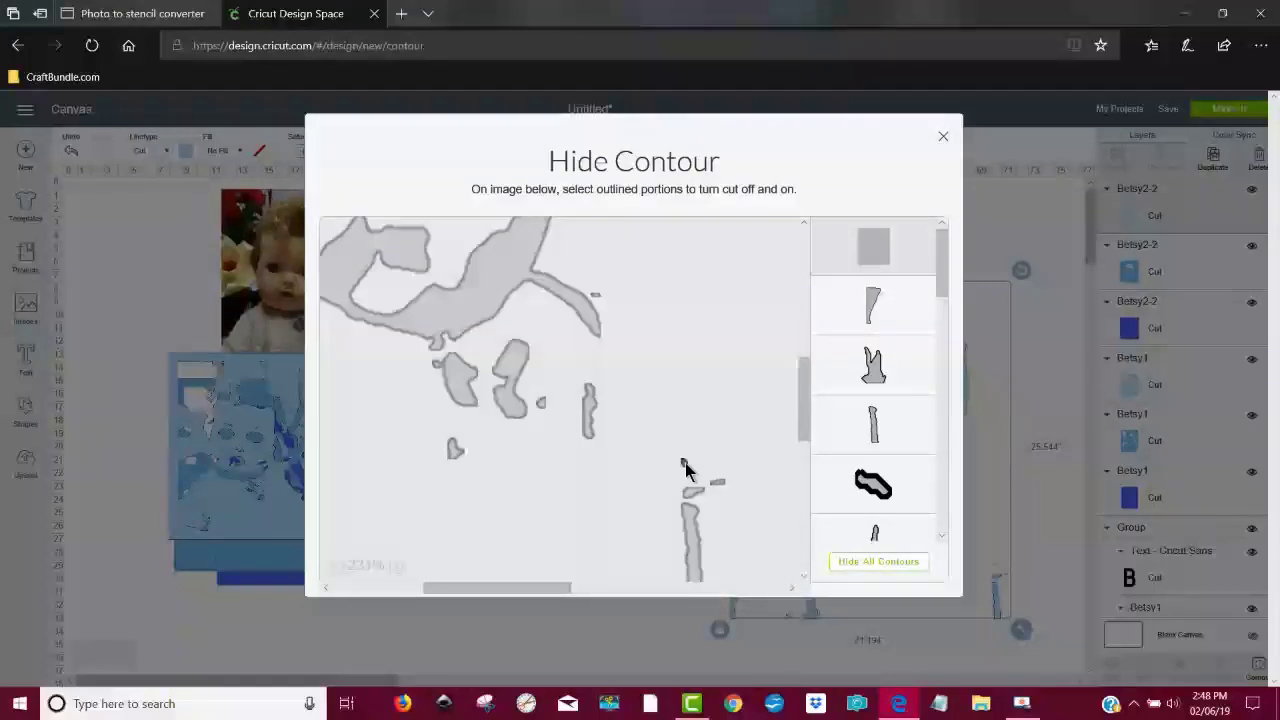
click(685, 463)
click(722, 482)
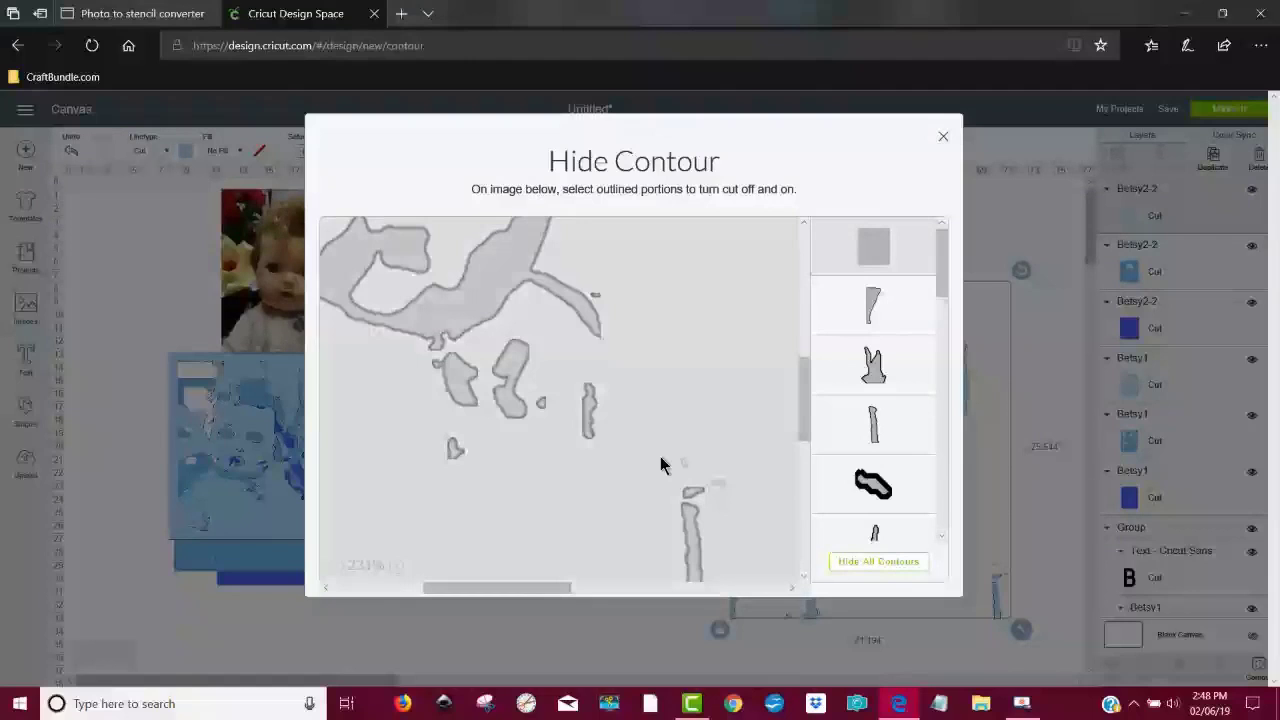
click(540, 404)
click(596, 305)
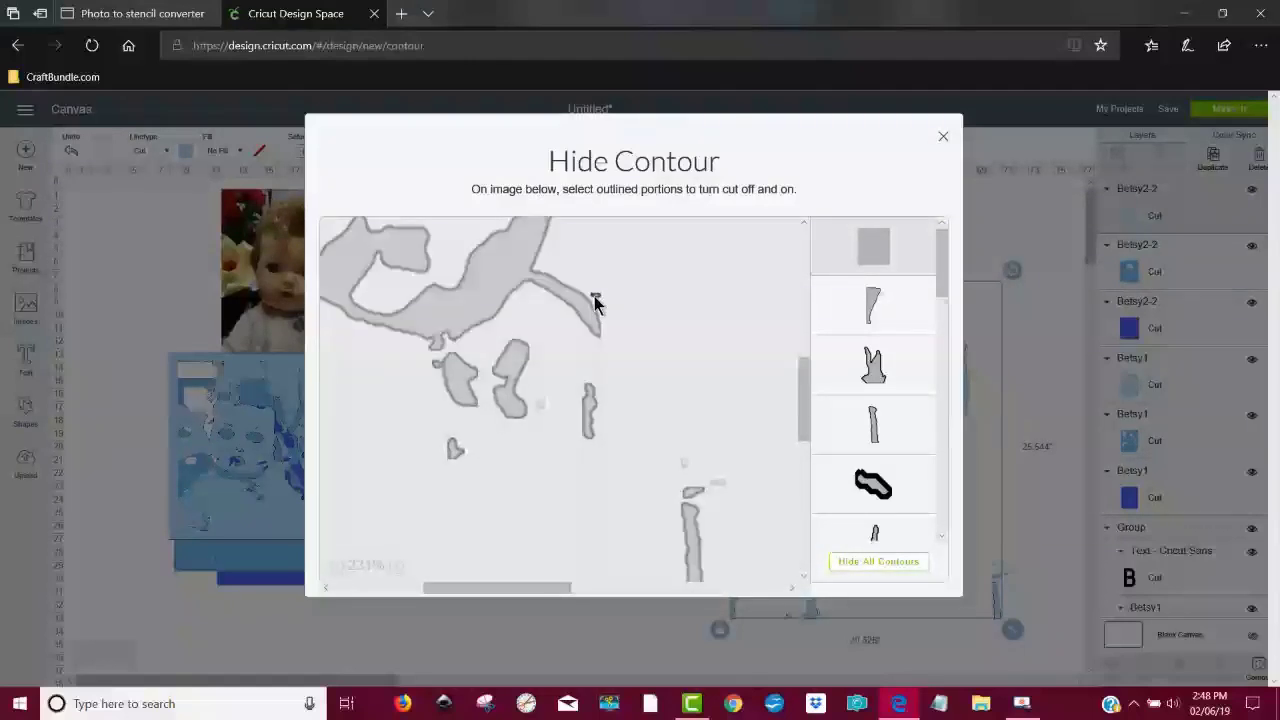
click(442, 370)
click(460, 384)
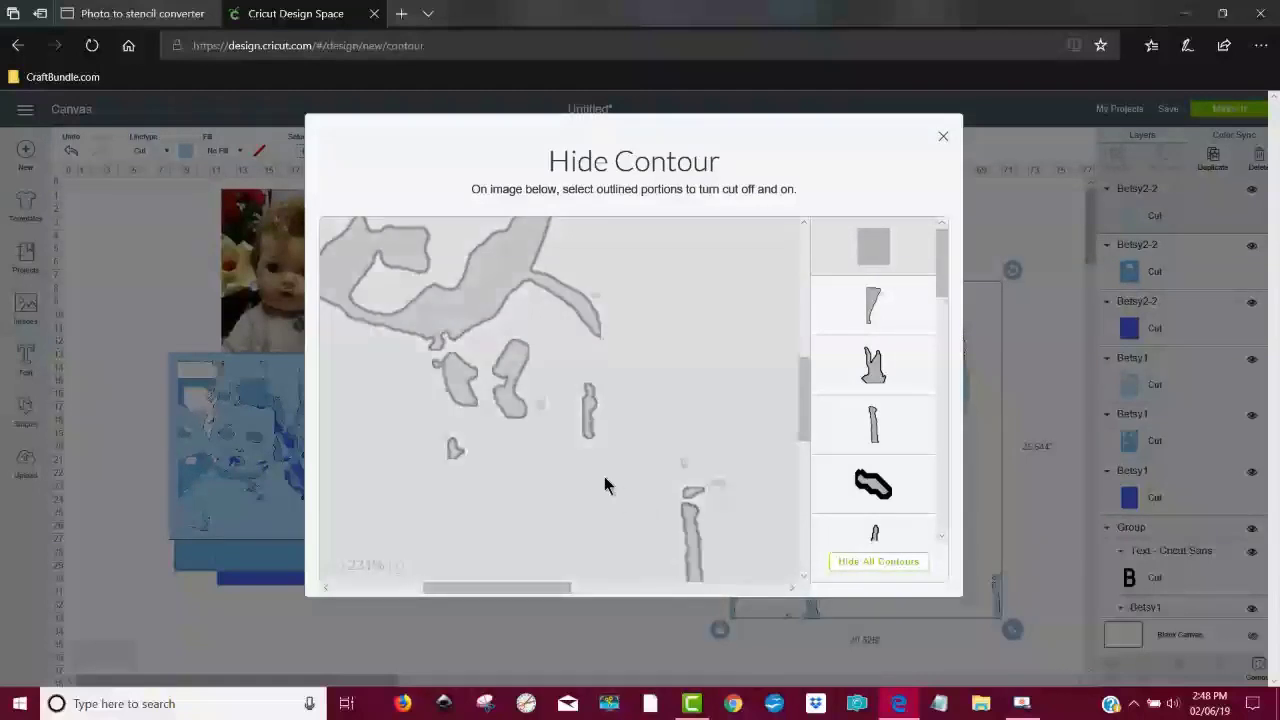
Step: Hide the small stray contours above the left-hand shoulder and beside the chin of the light blue Betsy2-2 layer
drag(803, 405, 805, 378)
drag(549, 589, 470, 588)
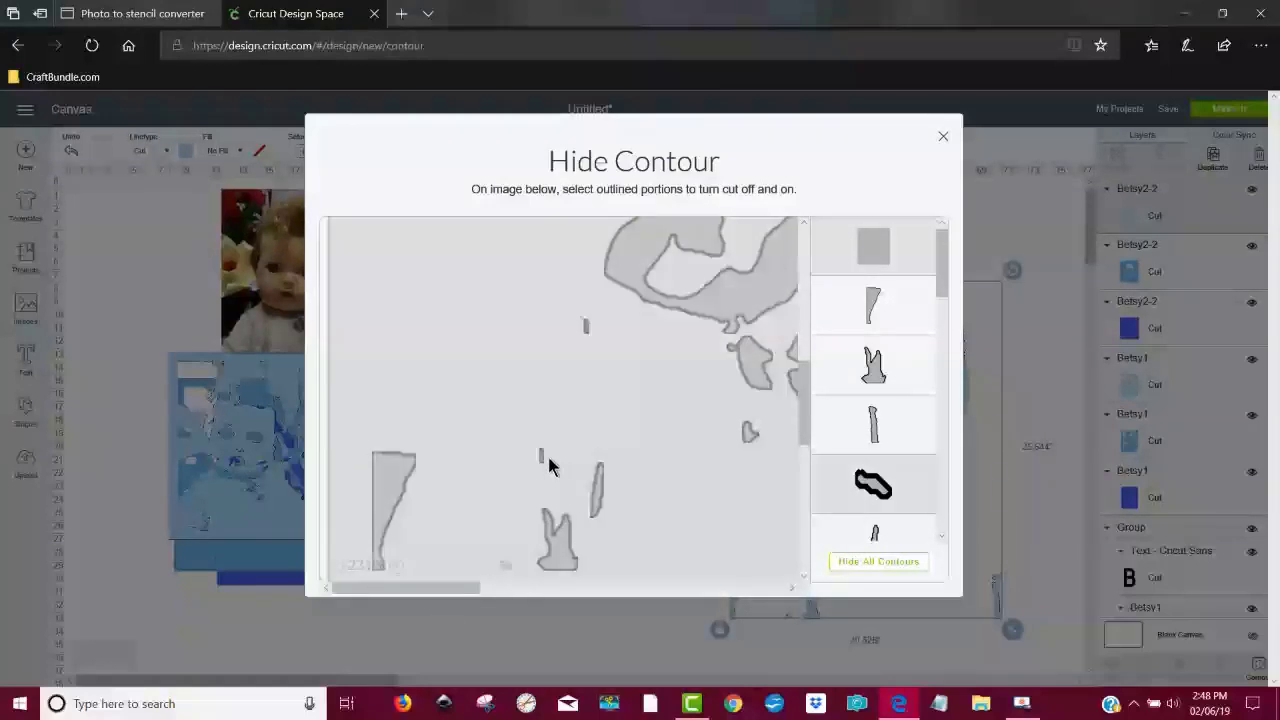
click(542, 458)
click(586, 328)
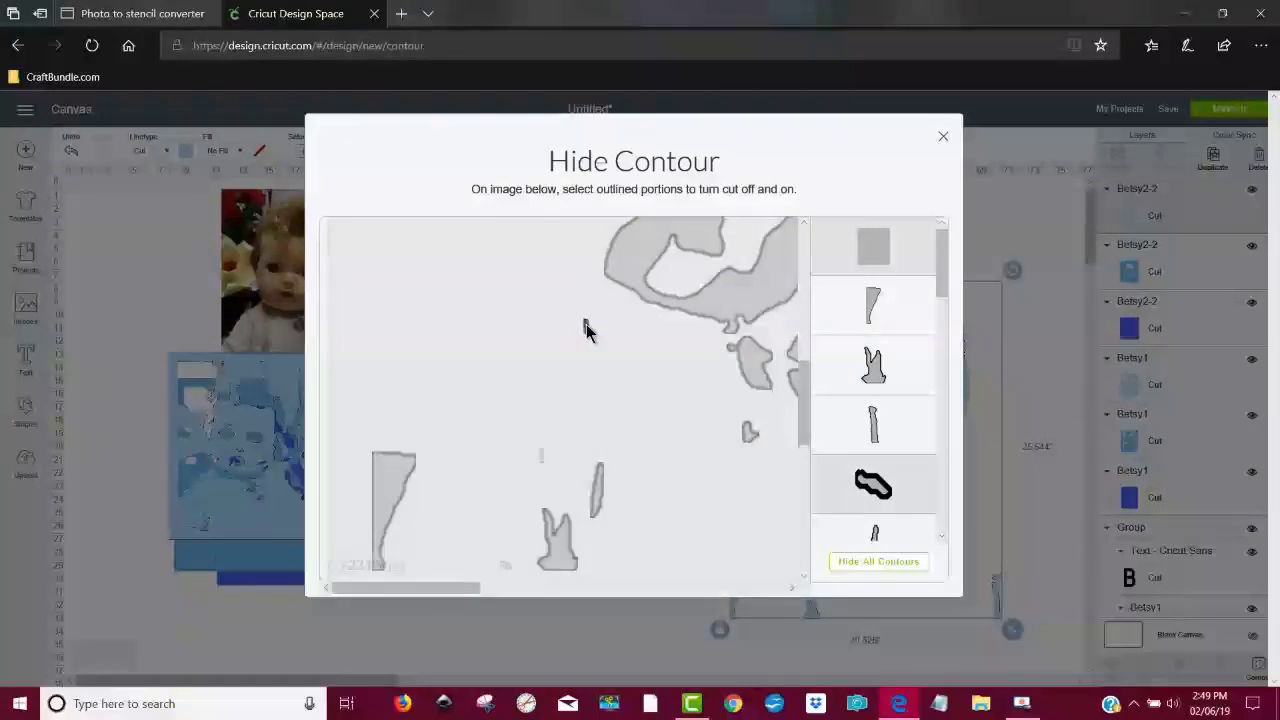
Step: Hide the tiny contour beside the right-hand cheek of the light blue Betsy2-2 layer and close the contour editor
drag(805, 425, 815, 360)
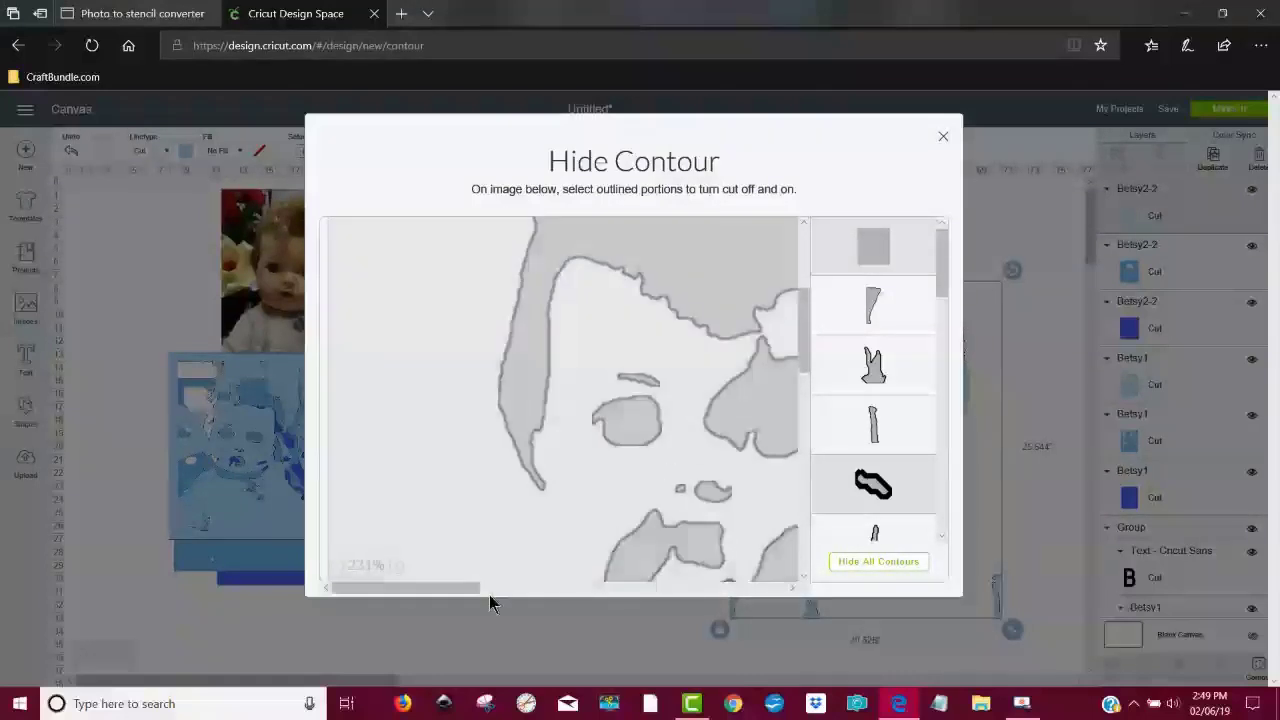
drag(400, 588, 496, 604)
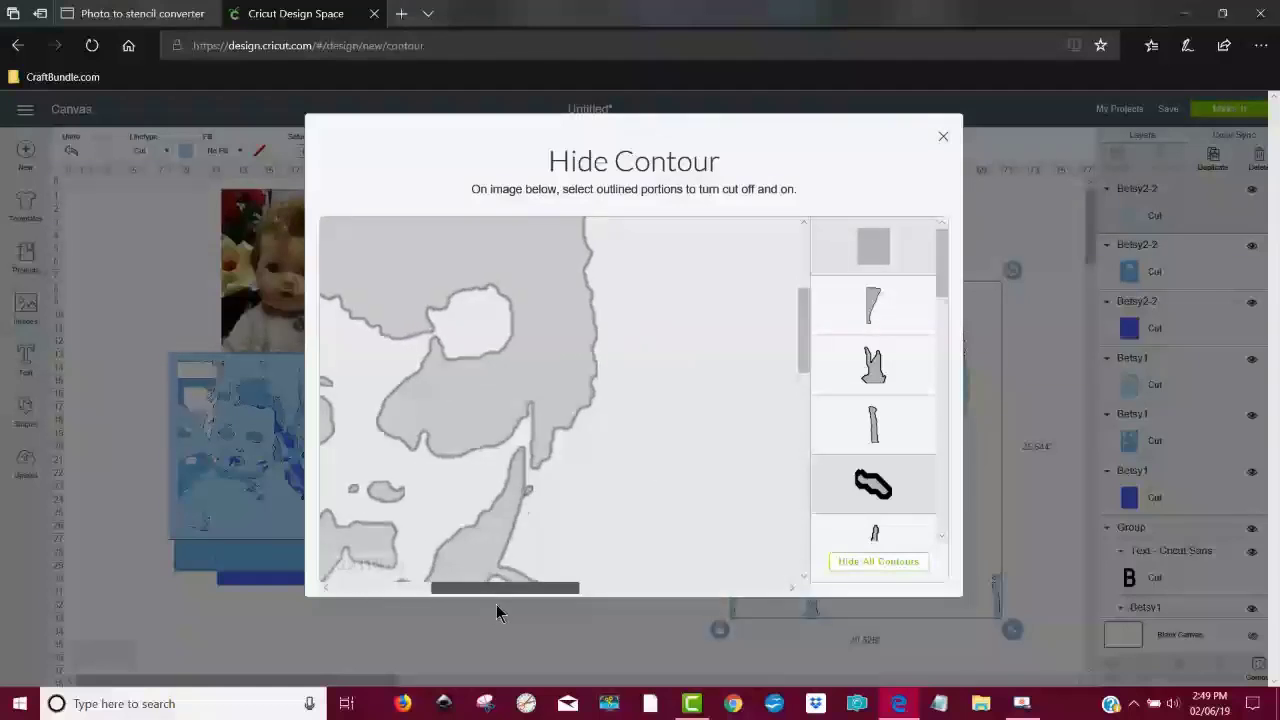
click(530, 489)
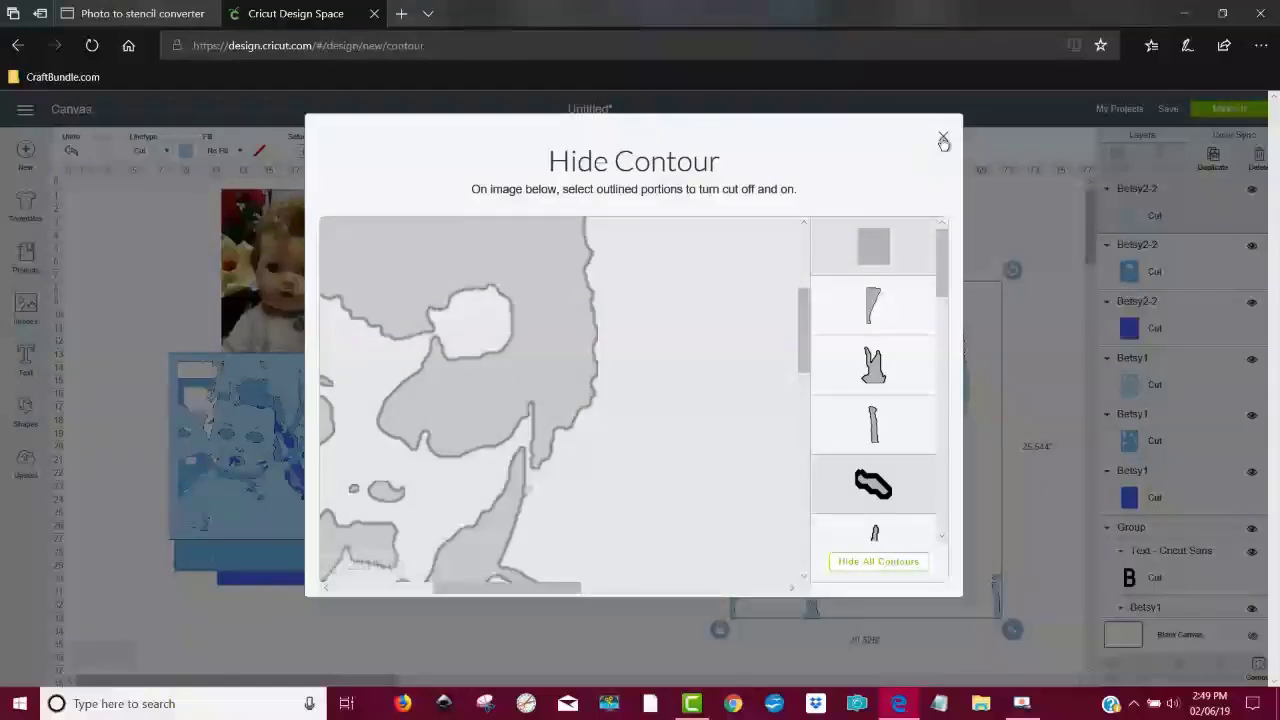
click(943, 142)
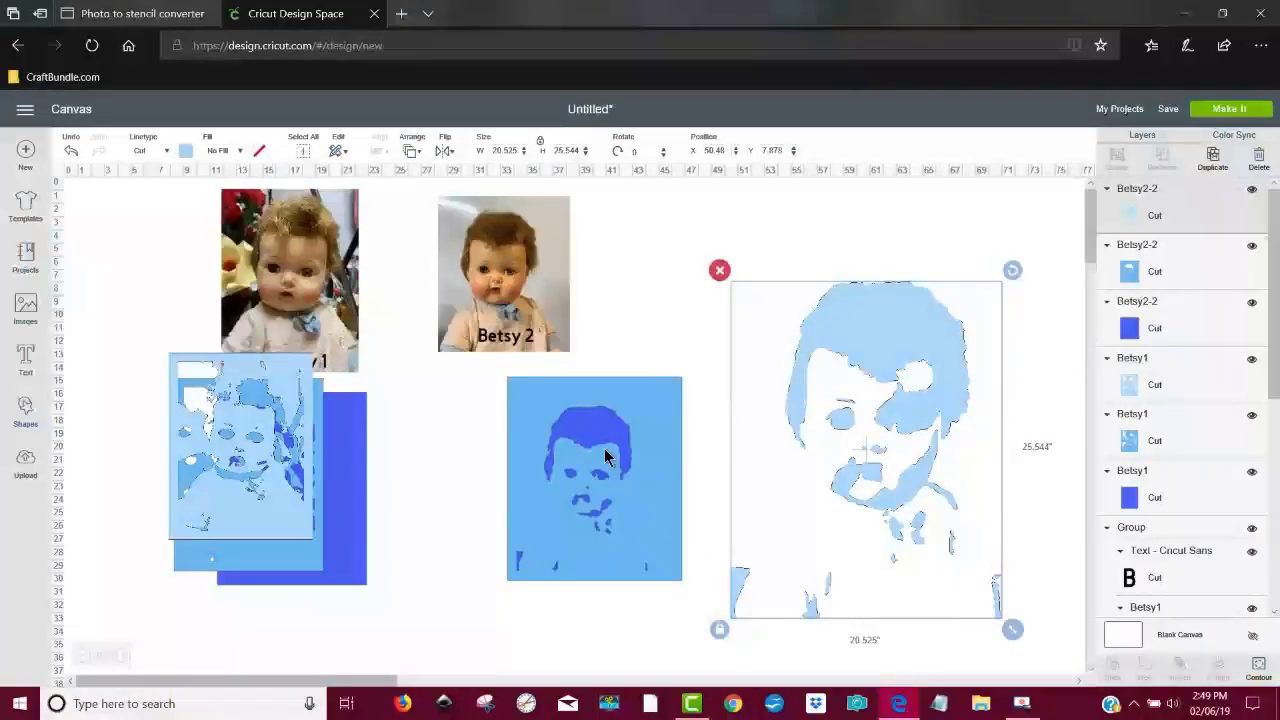
Step: Move the medium blue Betsy2-2 layer up and to the right so it is offset from the dark blue layer
click(605, 456)
drag(664, 548, 728, 505)
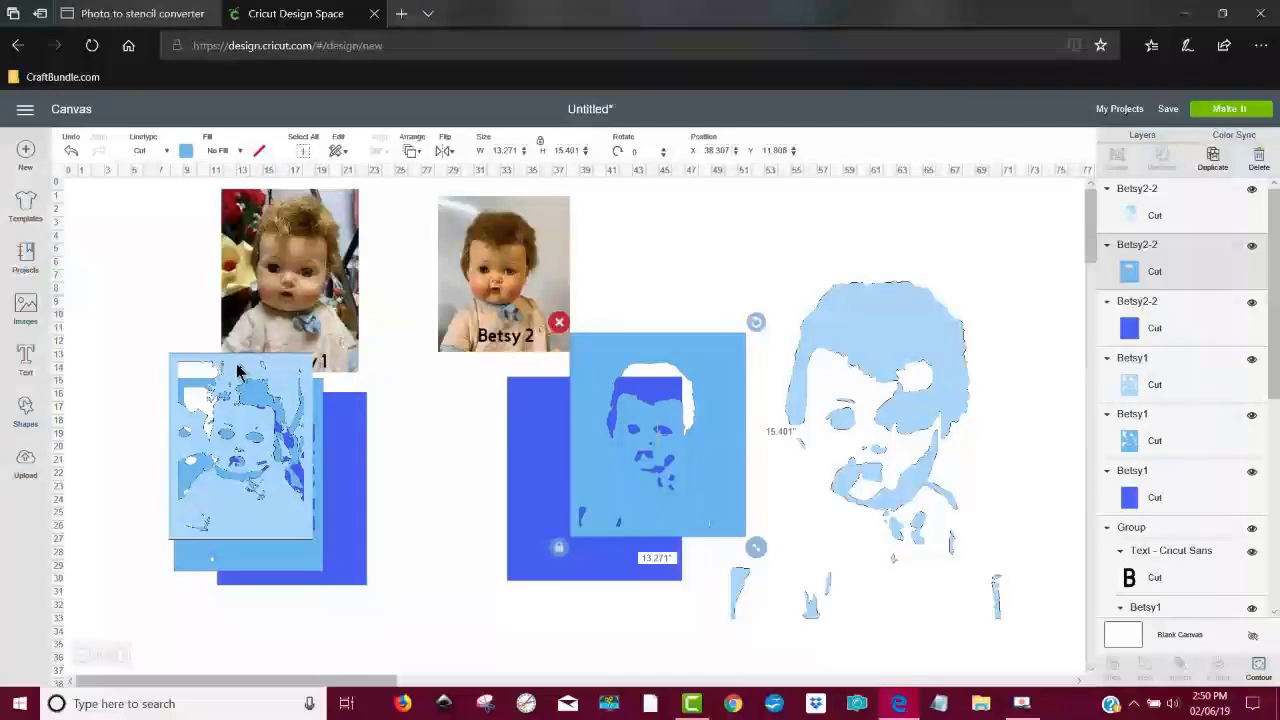
Step: Move the light blue Betsy1 layer right, clear of its stack, and shift the medium blue Betsy2-2 layer back over its dark blue layer
mouse_move(237, 371)
mouse_down()
mouse_move(417, 429)
mouse_move(530, 410)
mouse_move(410, 468)
mouse_up()
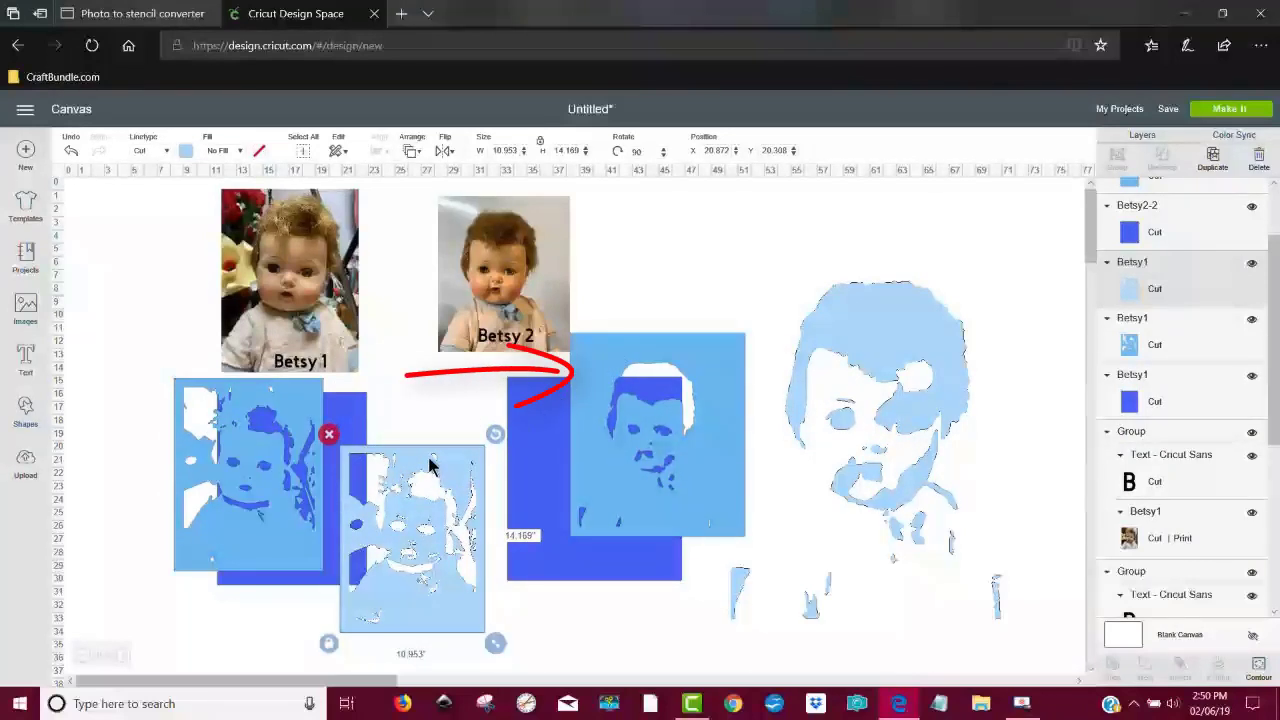
drag(429, 463, 456, 422)
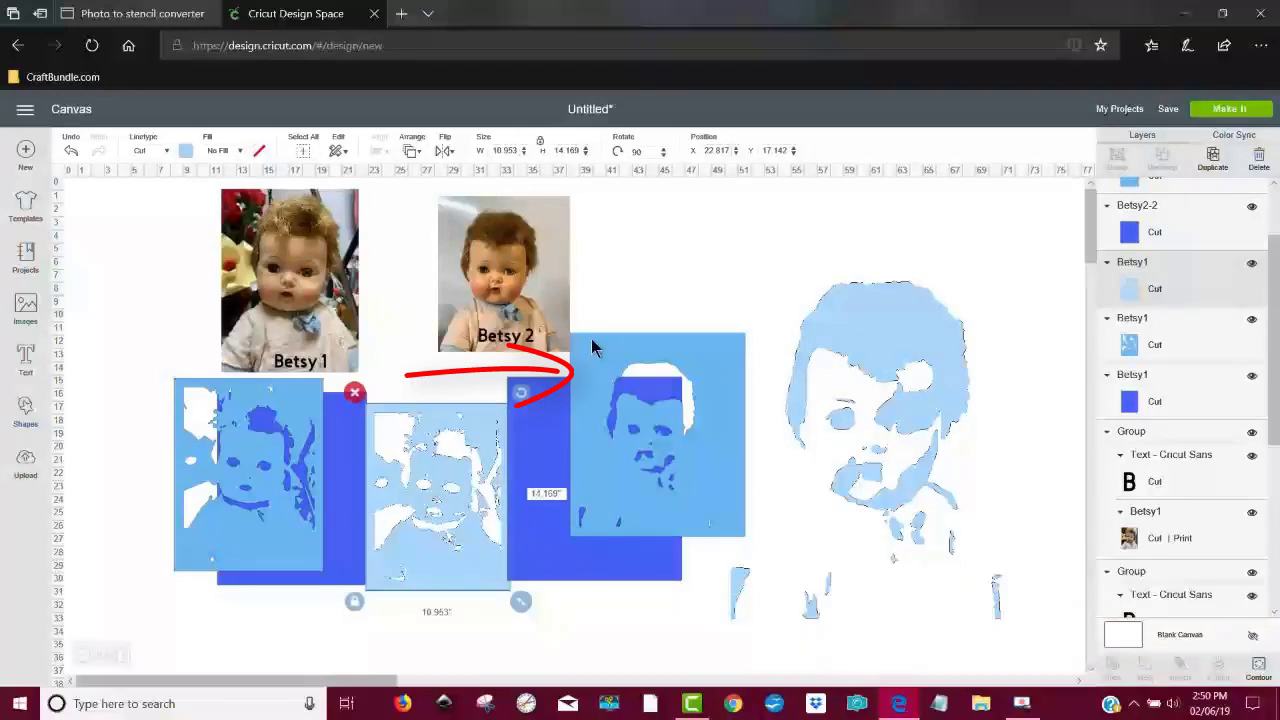
drag(594, 343, 546, 399)
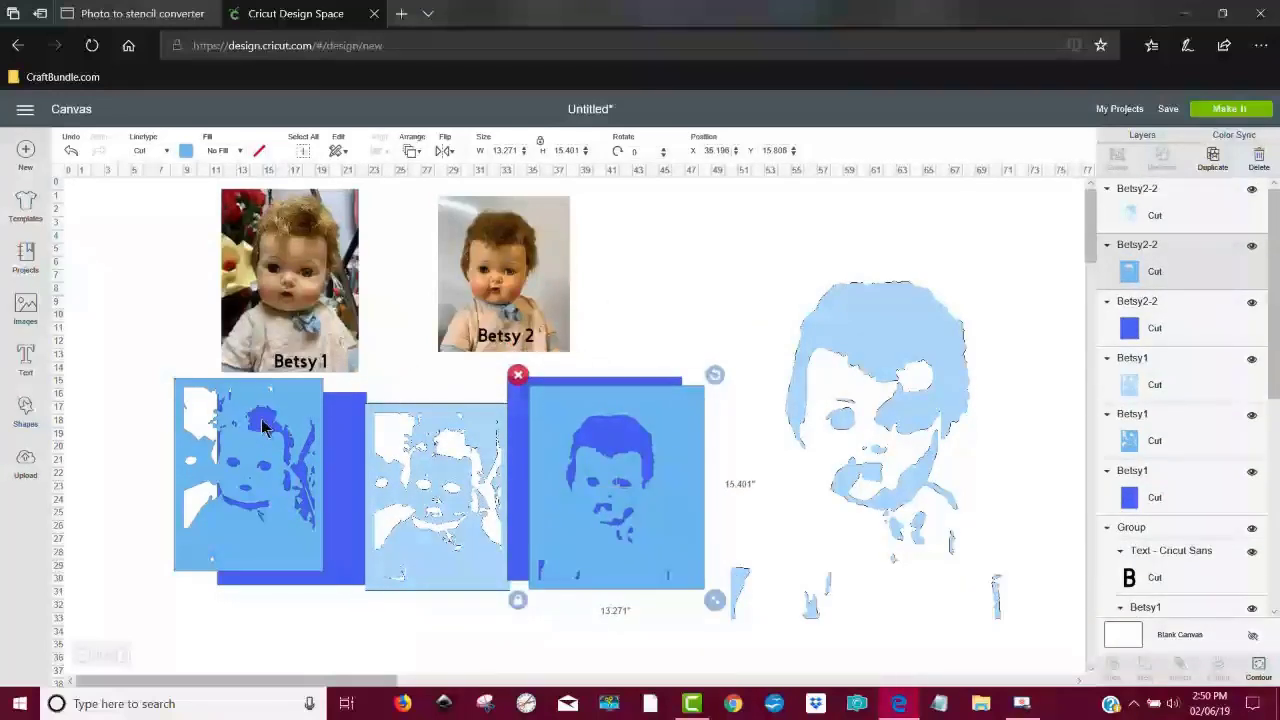
Step: Move the medium blue Betsy1 layer beside the Betsy 1 photo and place the light blue Betsy1 layer over the dark blue one
drag(283, 408, 173, 272)
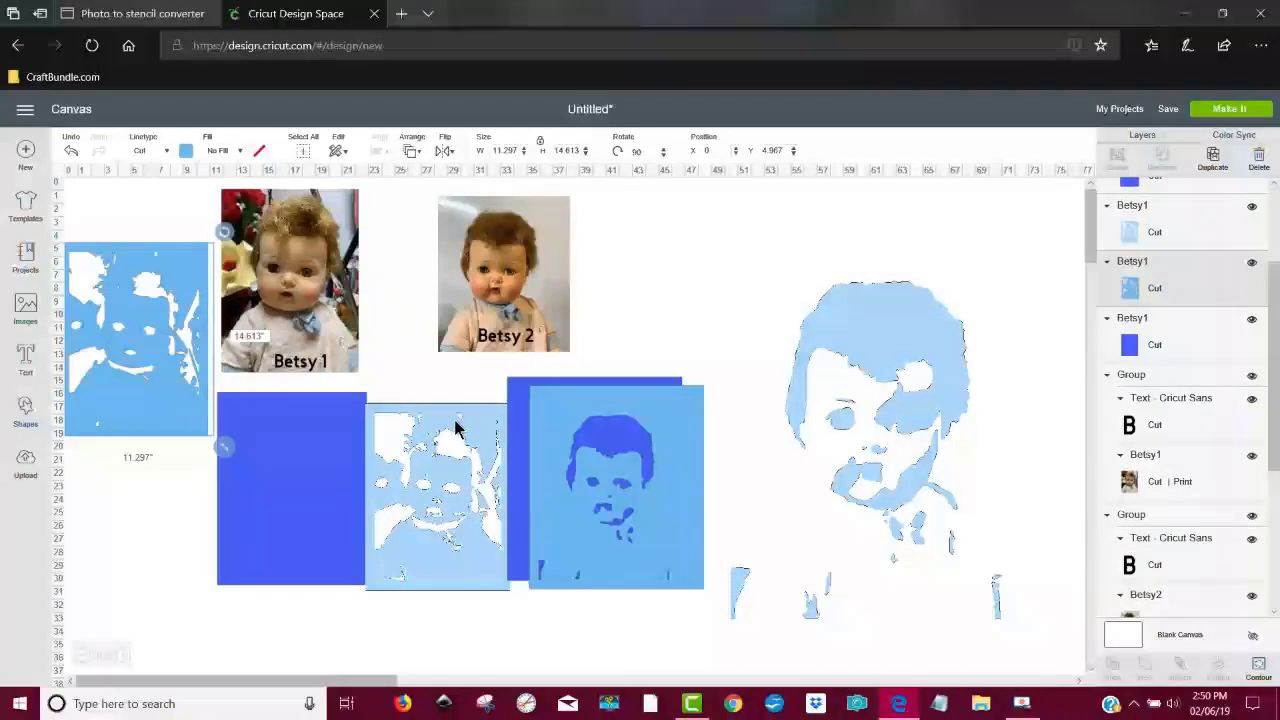
drag(460, 425, 308, 416)
mouse_move(213, 395)
mouse_down()
mouse_move(295, 475)
mouse_move(215, 367)
mouse_up()
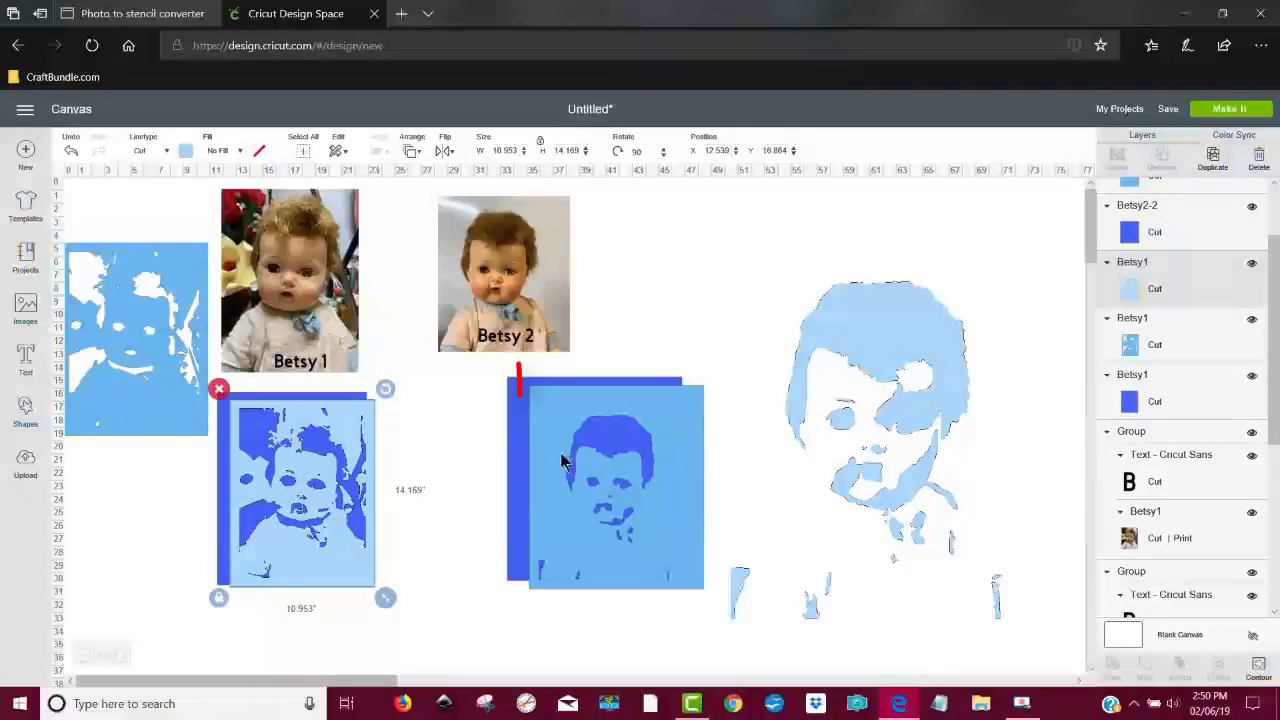
mouse_move(520, 400)
mouse_down()
mouse_move(591, 429)
mouse_move(531, 423)
mouse_move(566, 437)
mouse_up()
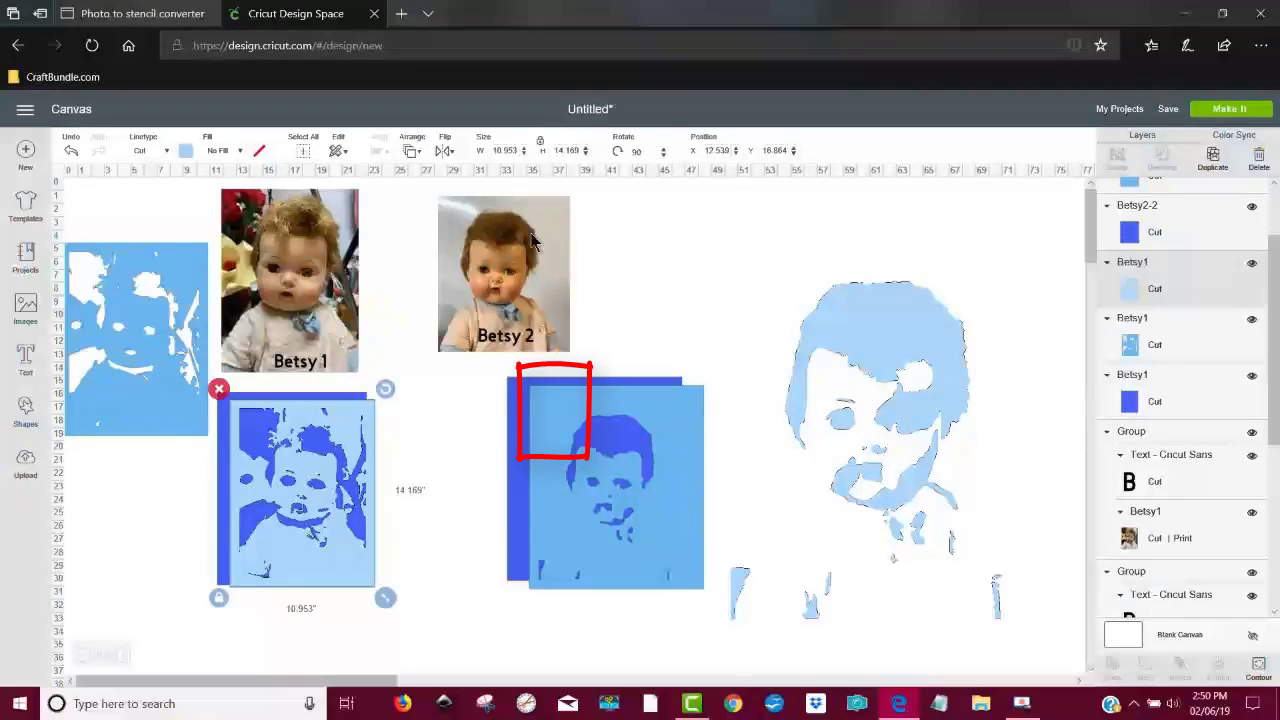
mouse_move(409, 130)
mouse_down()
mouse_move(409, 257)
mouse_move(600, 200)
mouse_move(412, 130)
mouse_up()
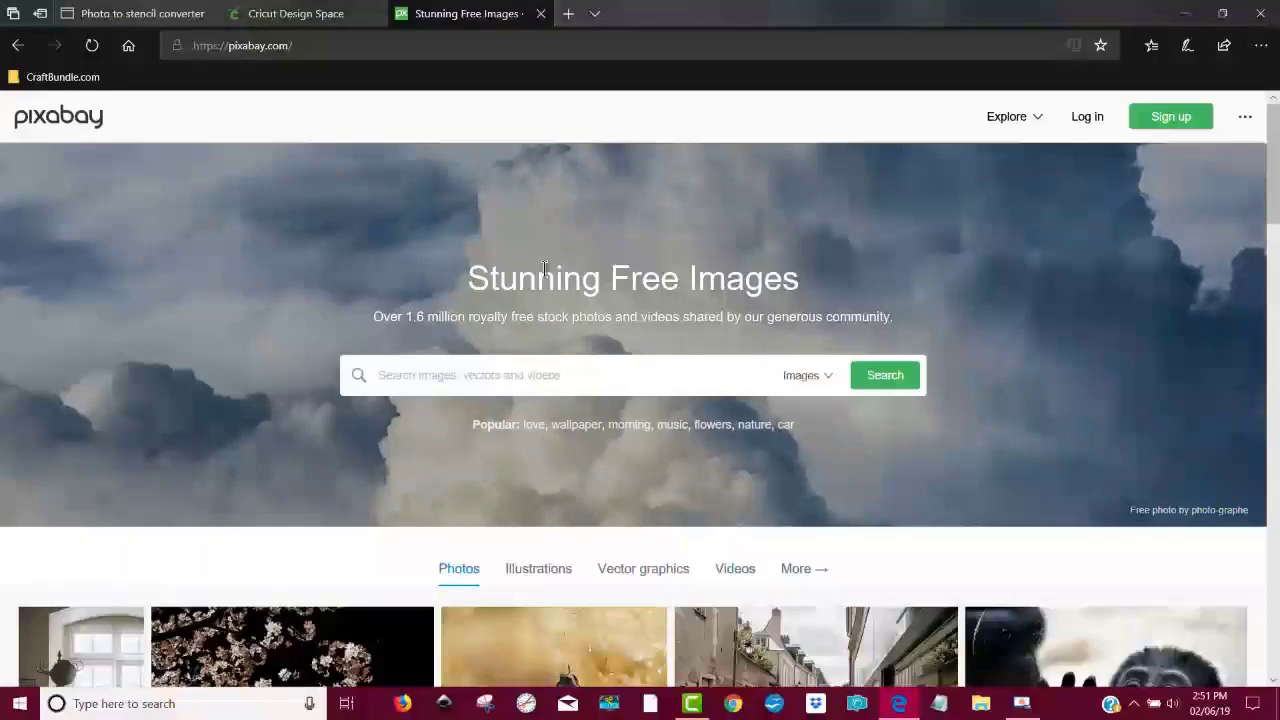
Step: Search Pixabay for "portrait" images
click(530, 366)
text(po)
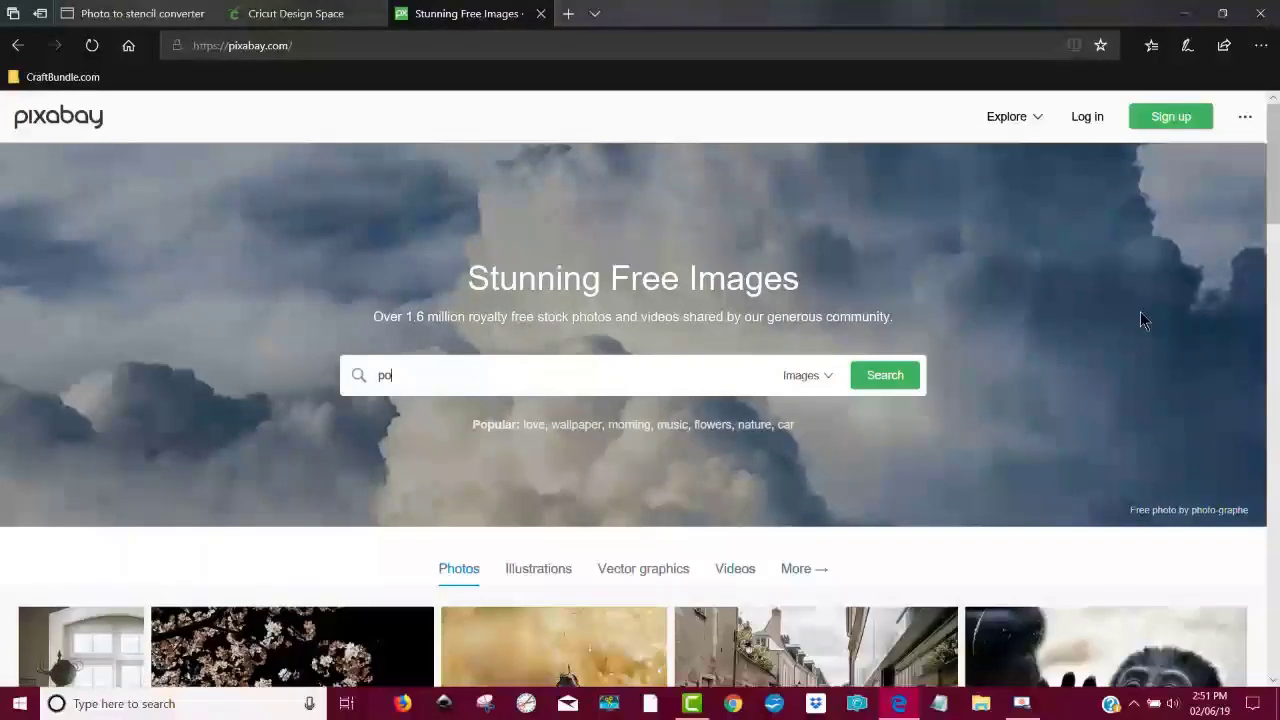
text(rtrait)
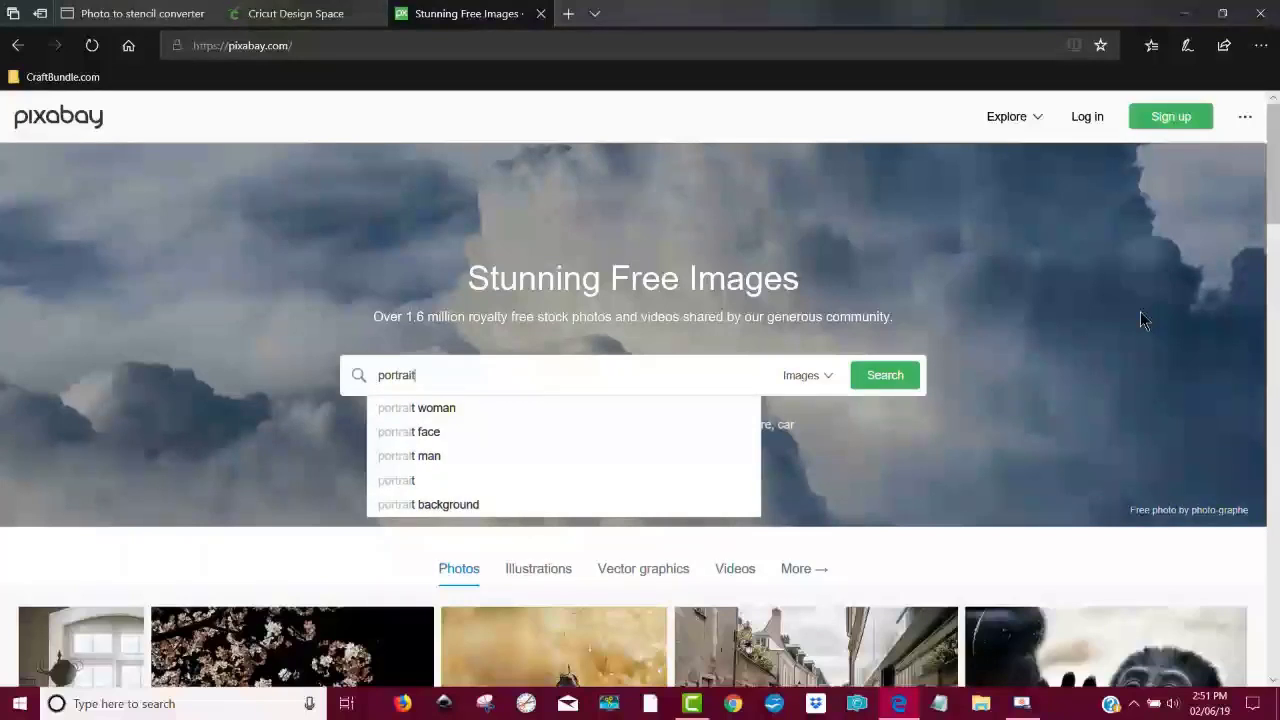
key(Return)
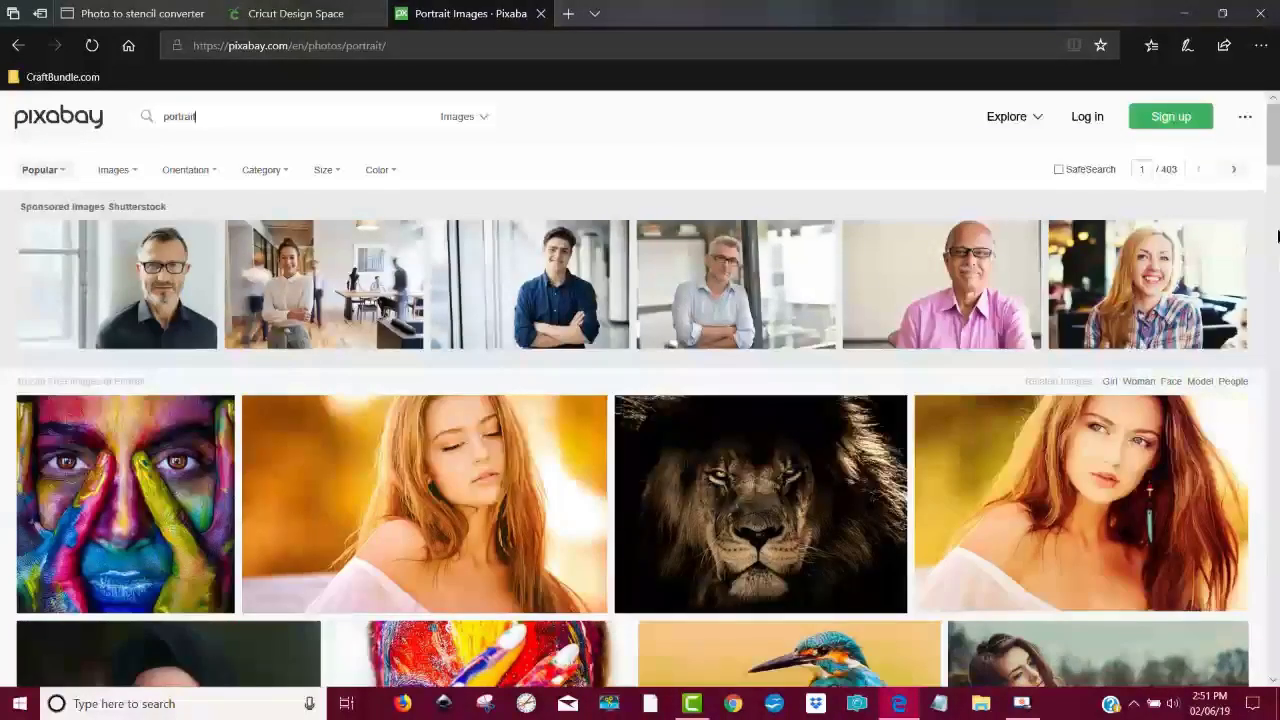
Step: Browse the portrait results and open the photo of the dark-lipped woman touching her chin against a white background
scroll(1276, 200, down, 4)
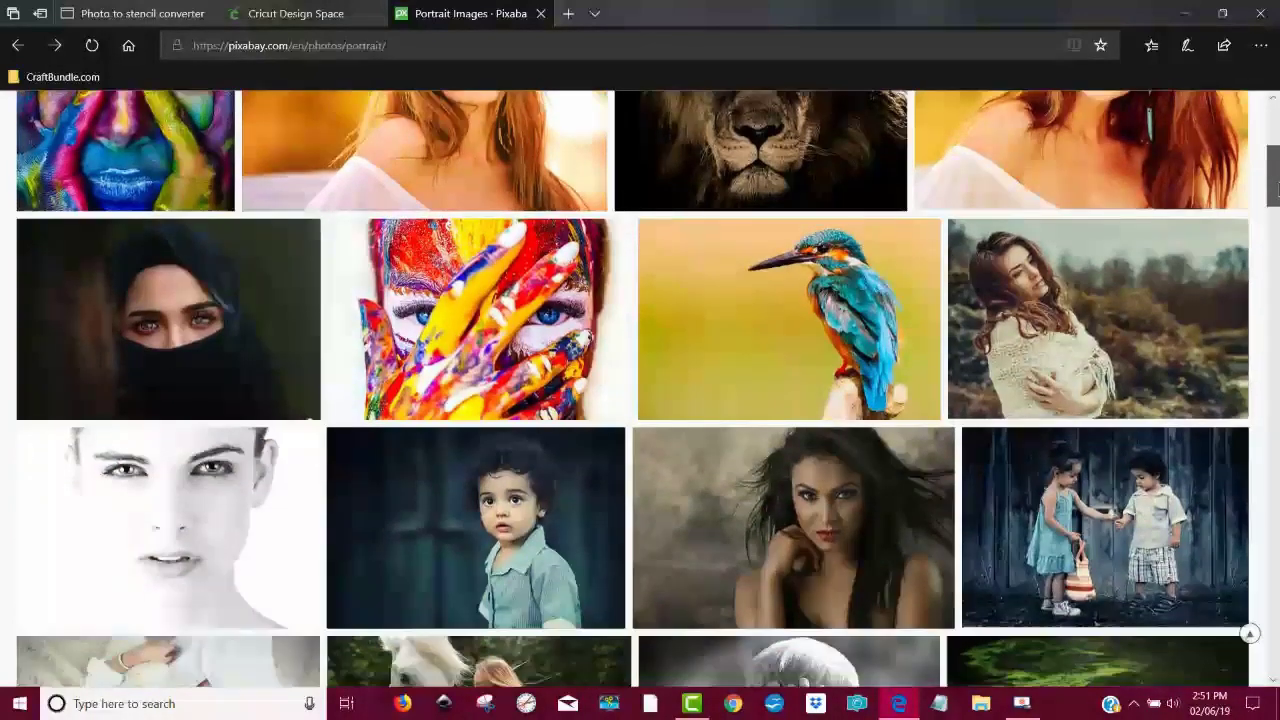
drag(1276, 190, 1276, 403)
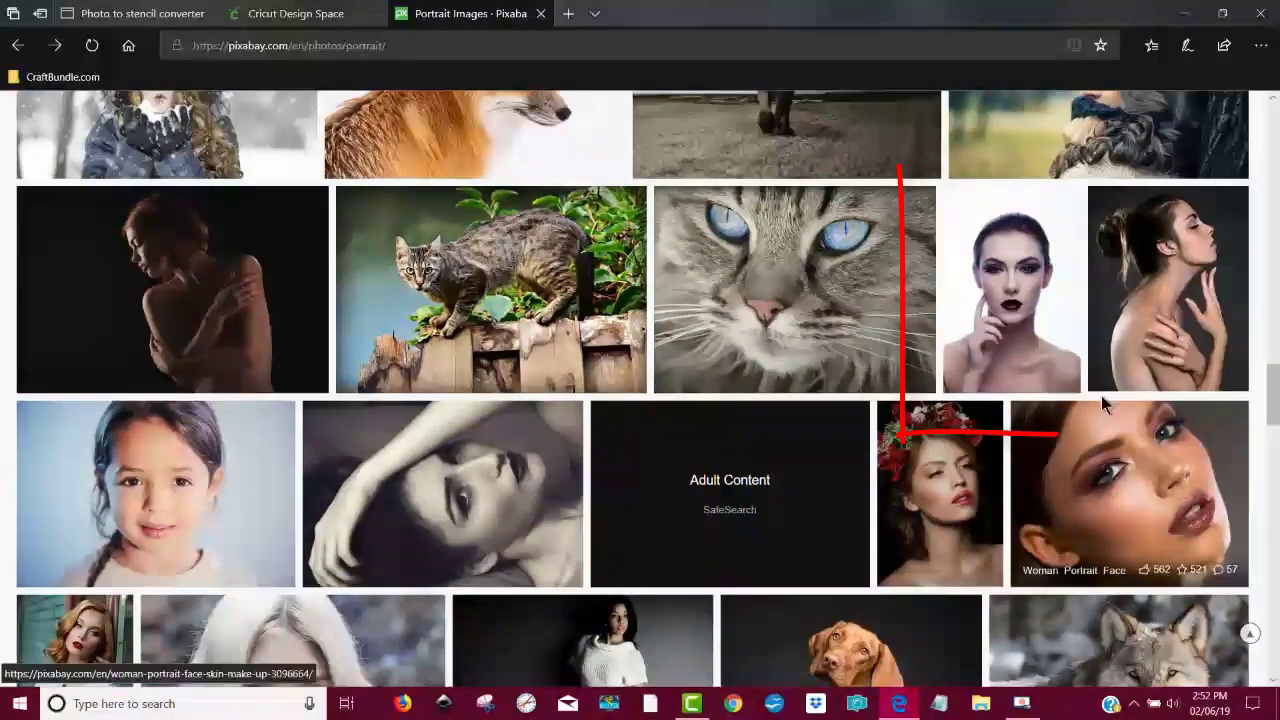
click(1025, 303)
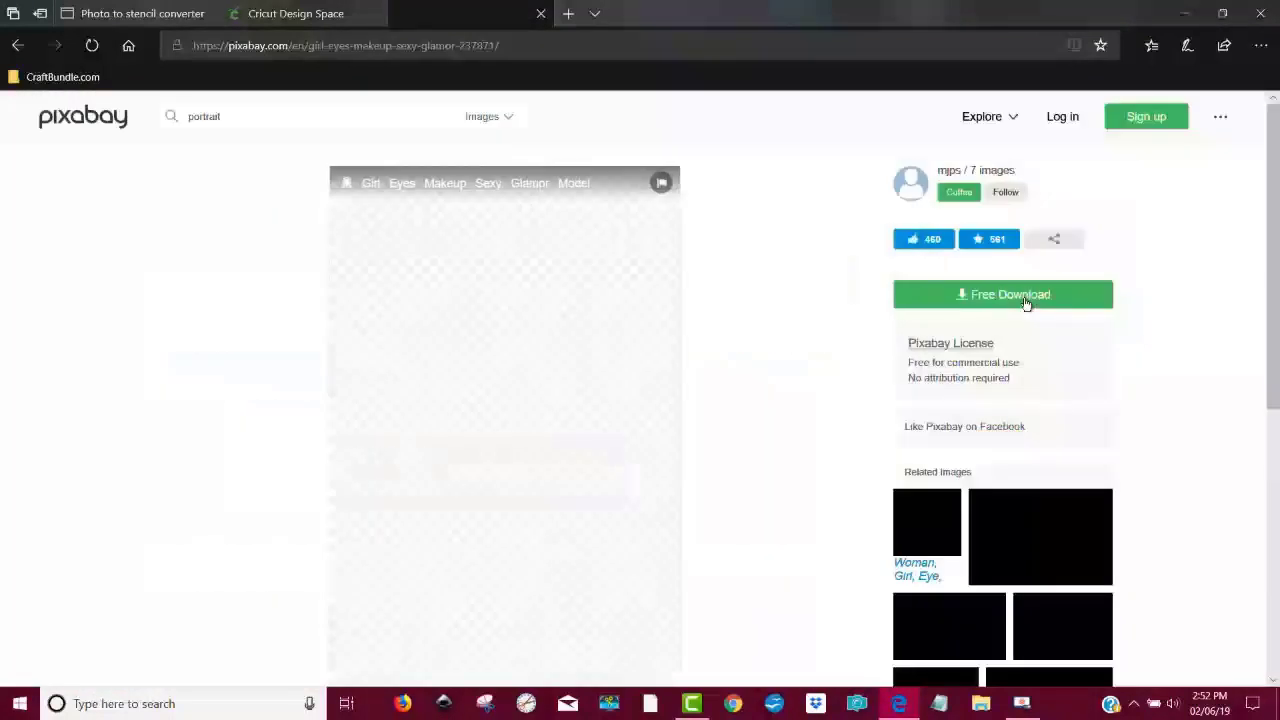
mouse_move(870, 364)
mouse_down()
mouse_move(985, 431)
mouse_move(1150, 364)
mouse_move(872, 366)
mouse_up()
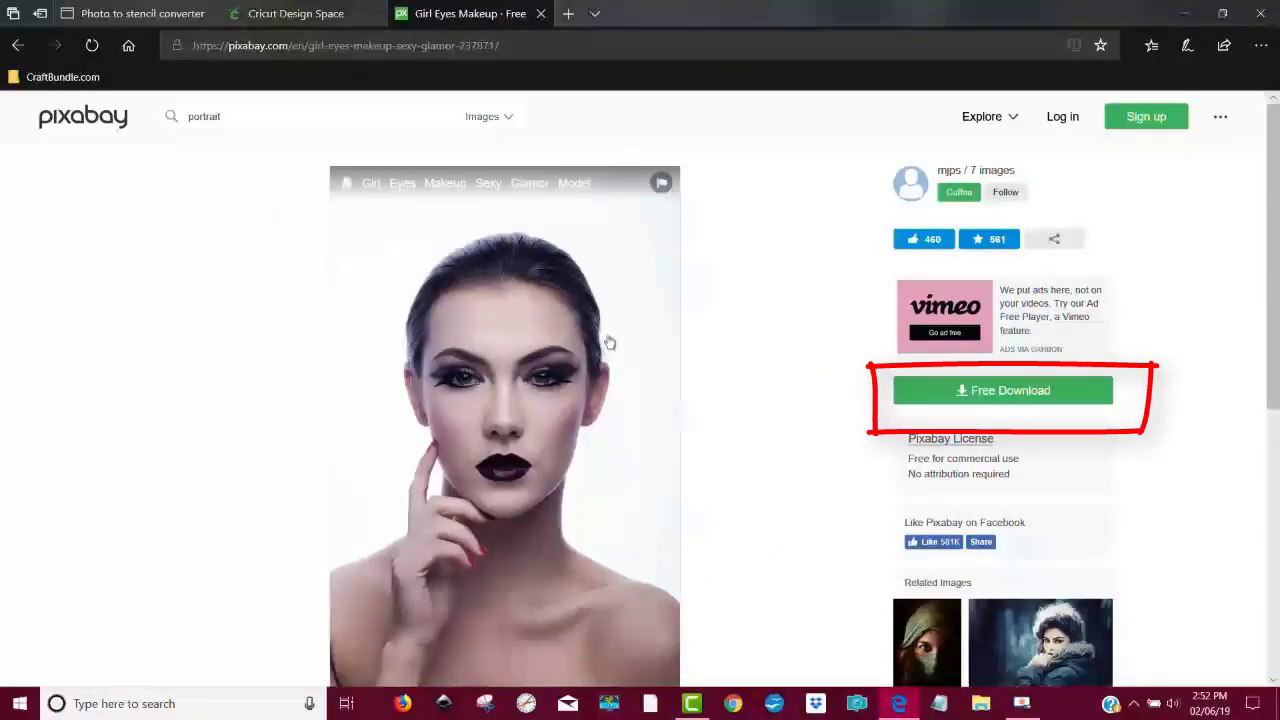
Step: Request the 1920-pixel-high JPG download of the portrait and complete the not-a-robot check
click(1032, 398)
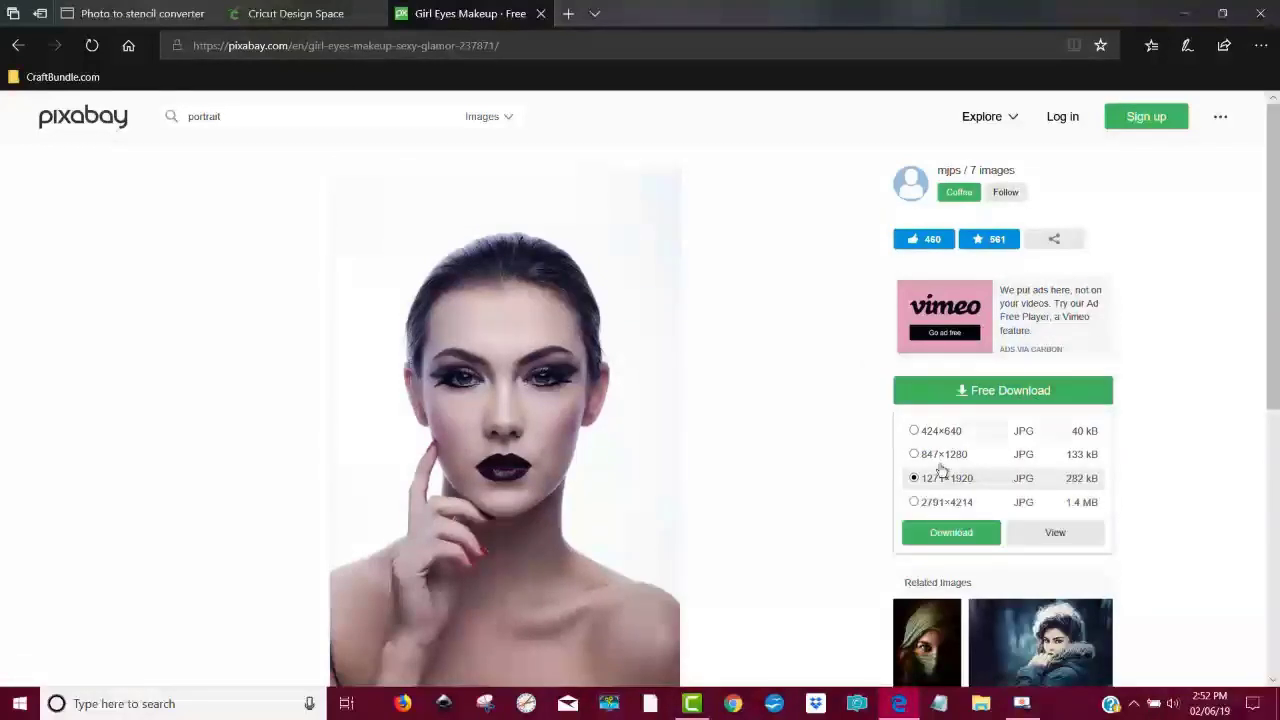
click(955, 540)
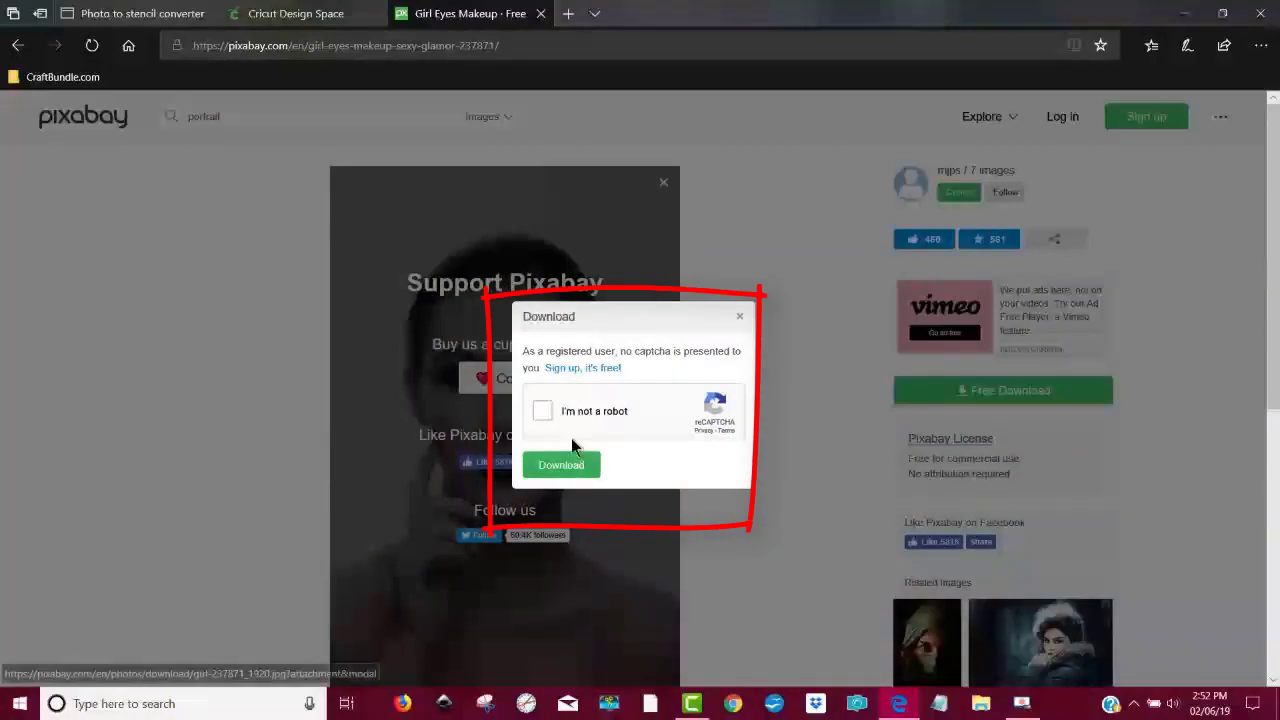
click(542, 410)
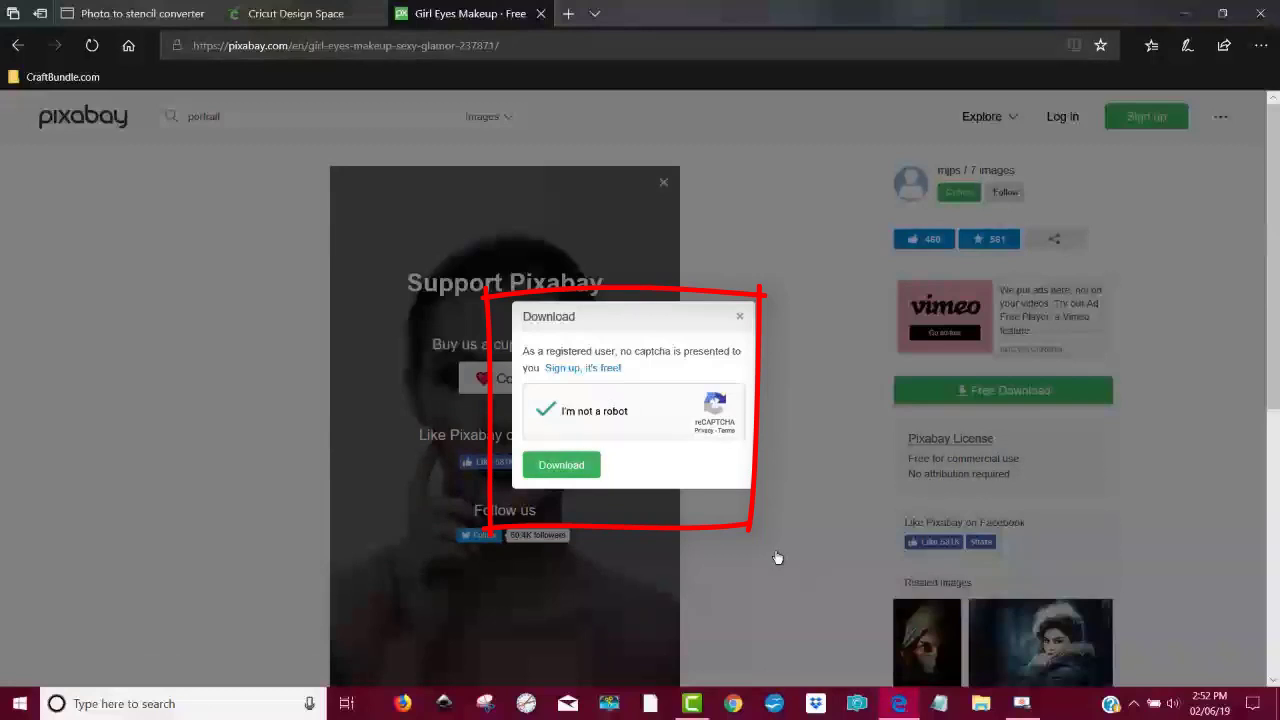
click(585, 467)
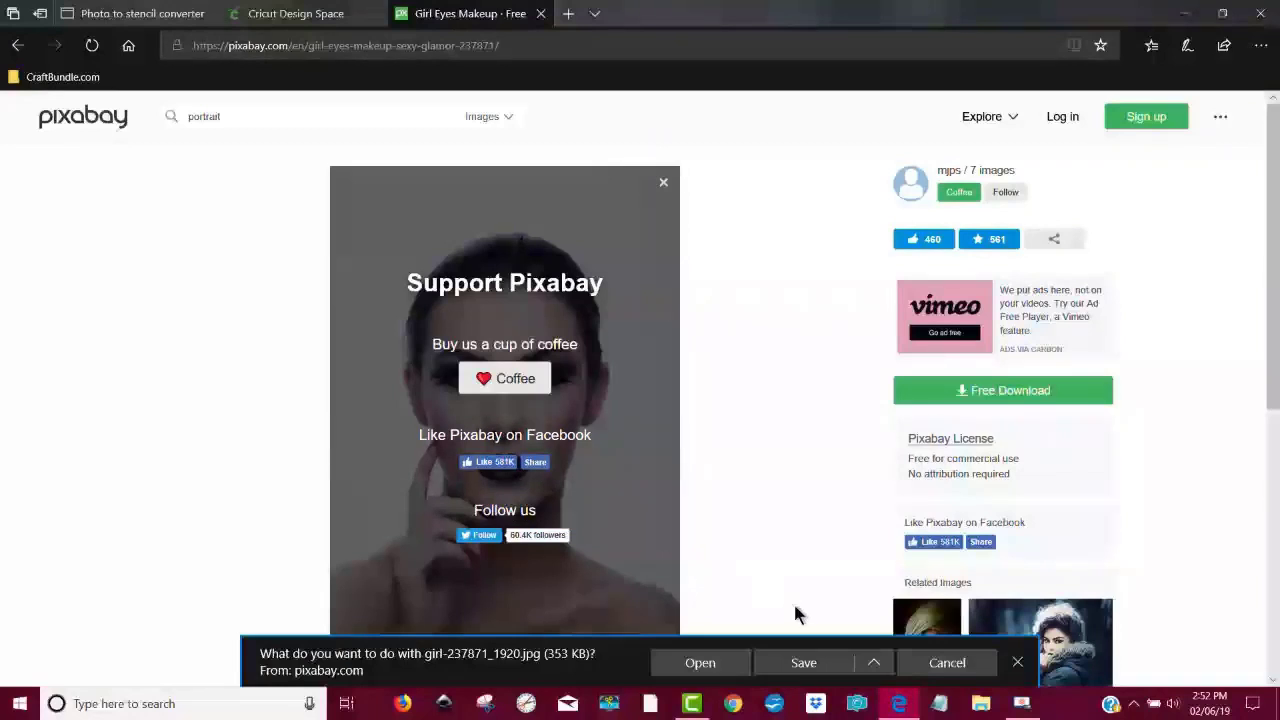
Step: Save the portrait as girl-237871_1920 in the inner stencil folder, then view that folder and close its window
click(874, 663)
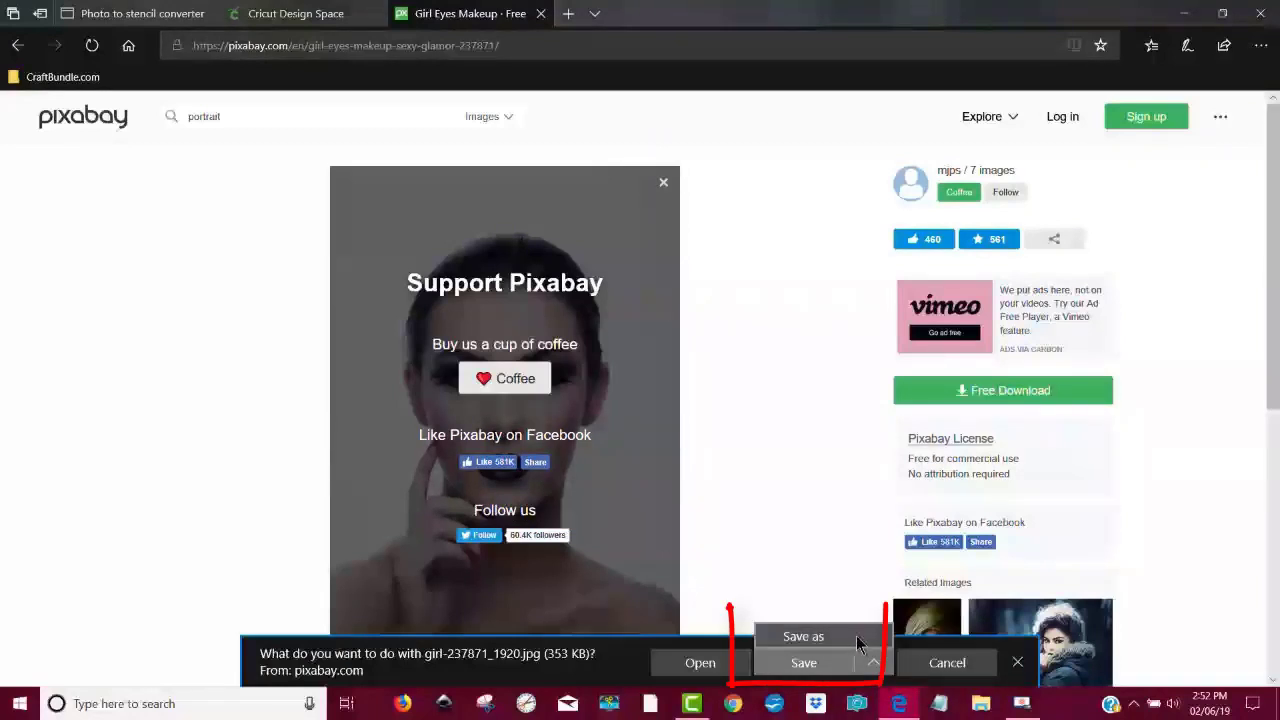
click(856, 636)
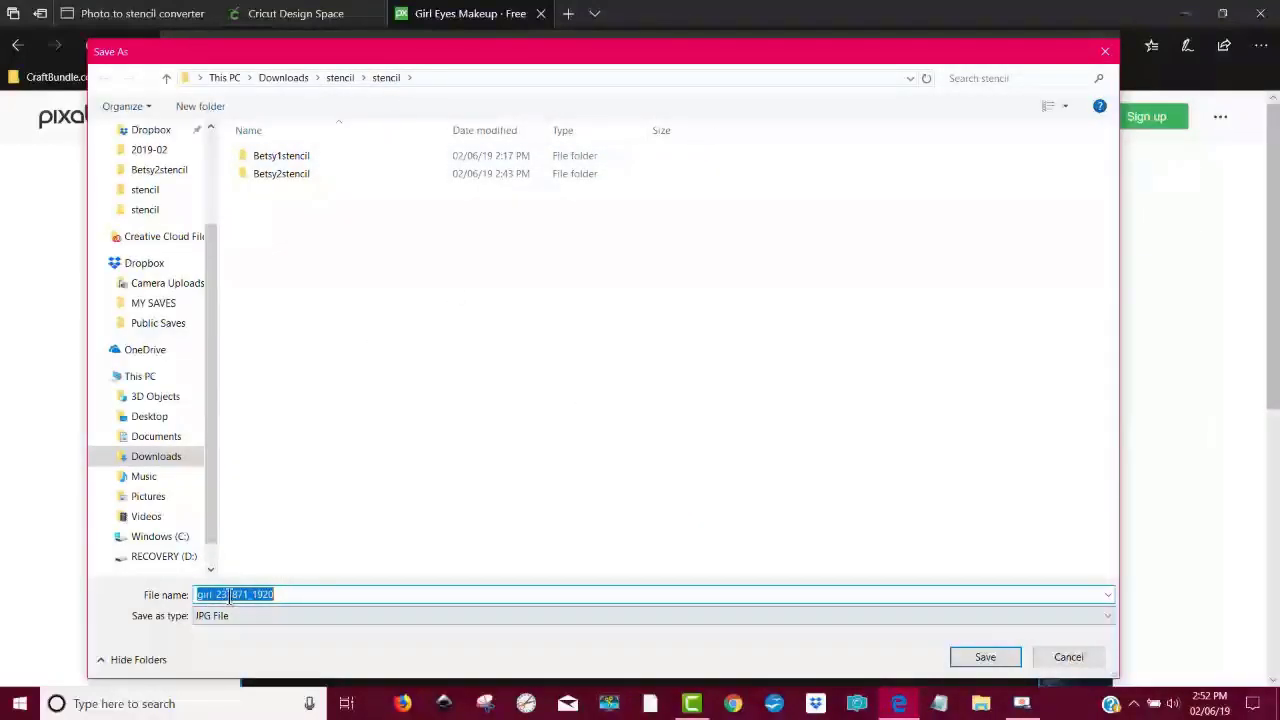
click(984, 657)
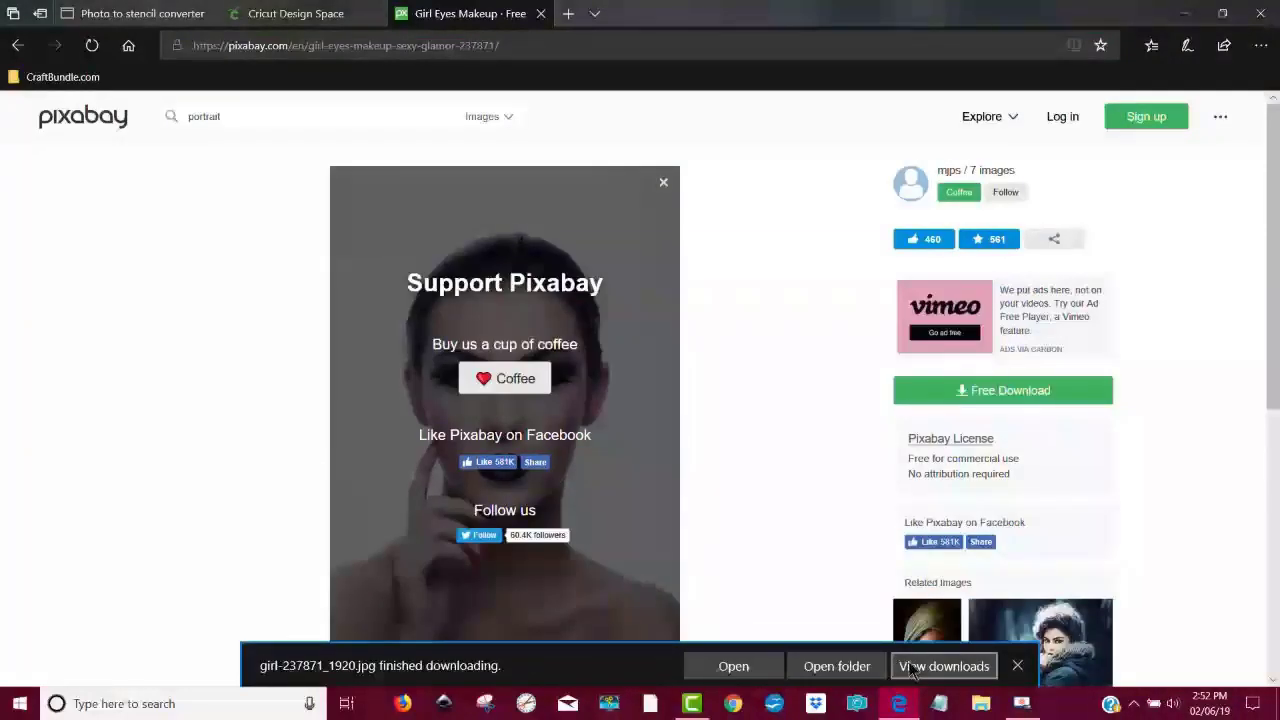
click(837, 665)
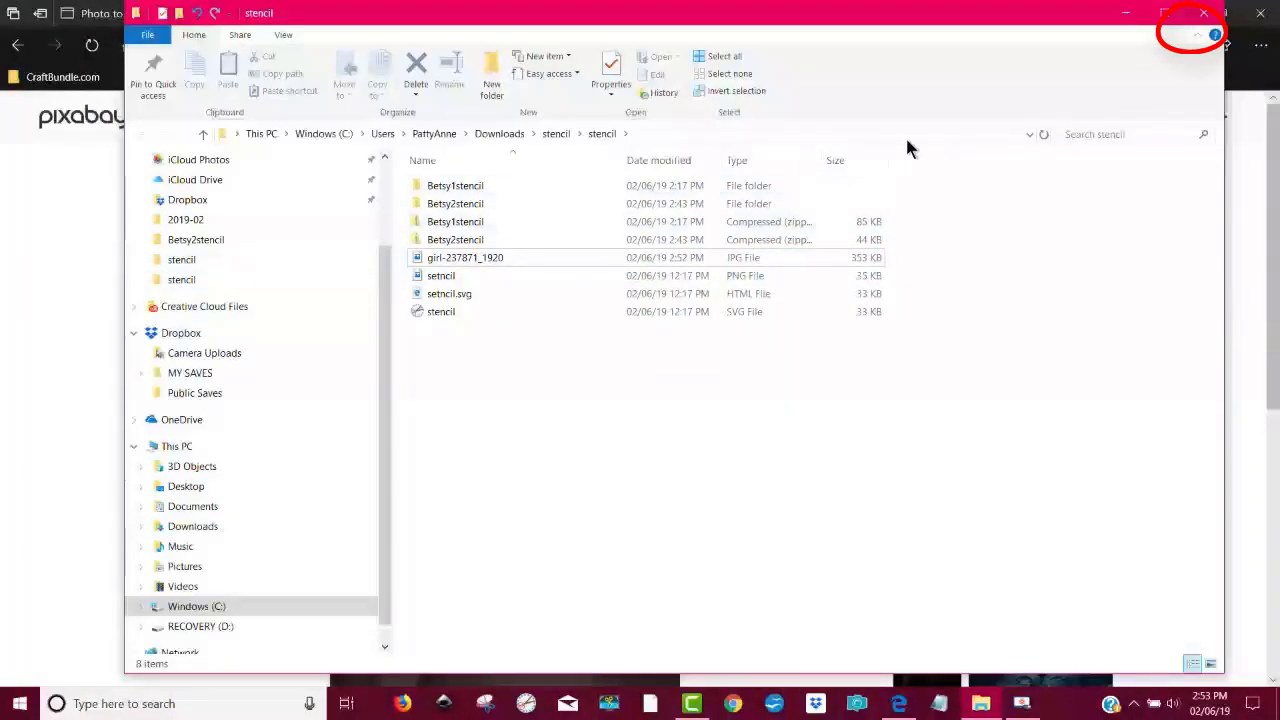
click(1203, 14)
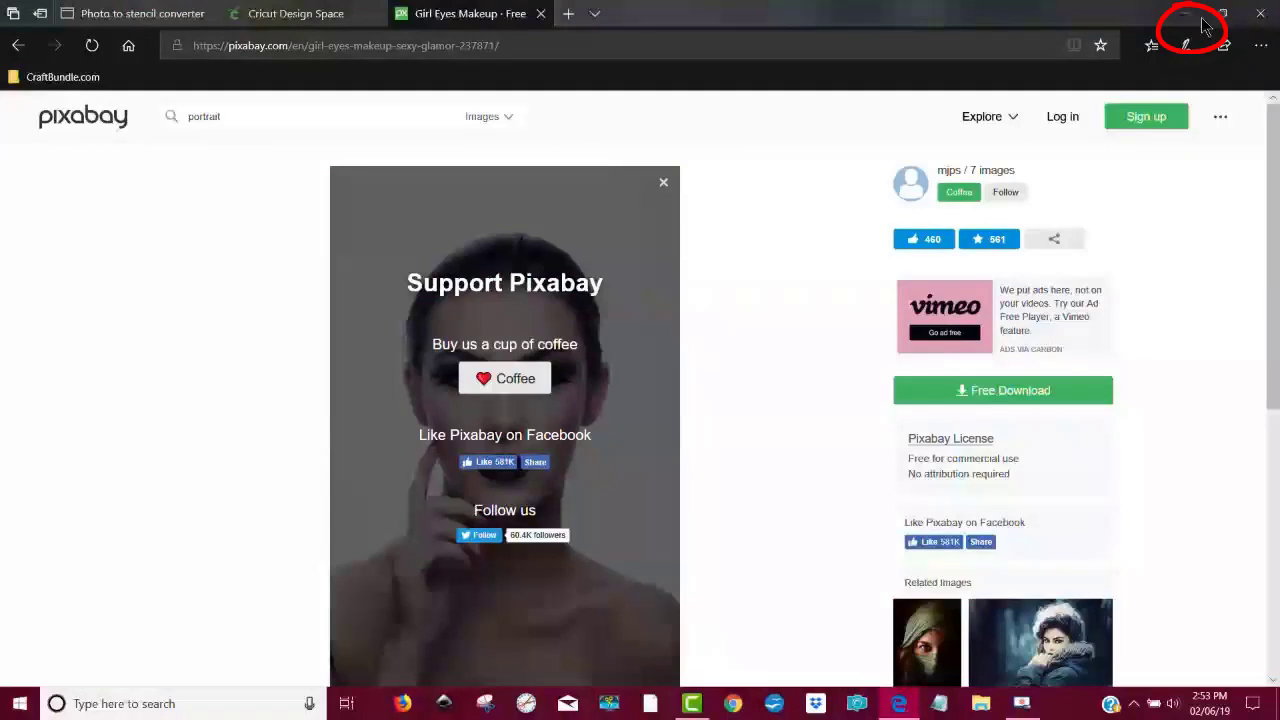
Step: Switch to Photo2Stencil and upload girl-237871_1920 from the inner stencil folder
click(140, 13)
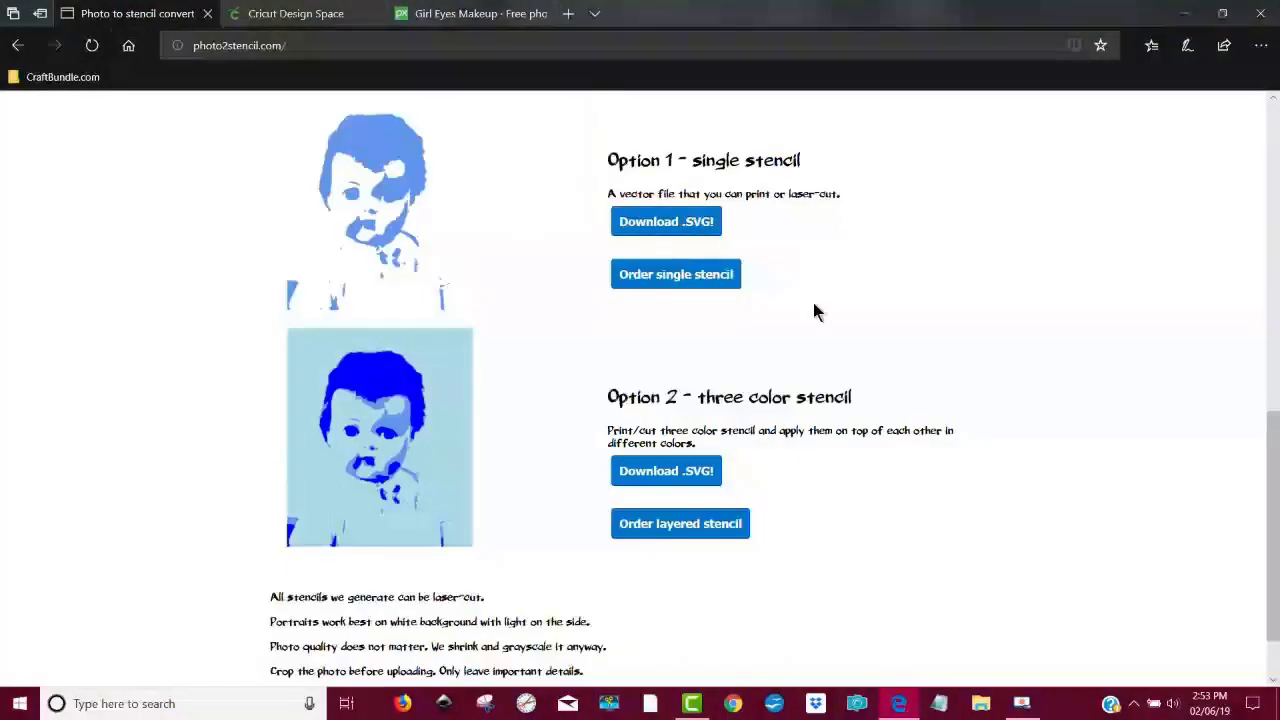
scroll(1000, 409, up, 15)
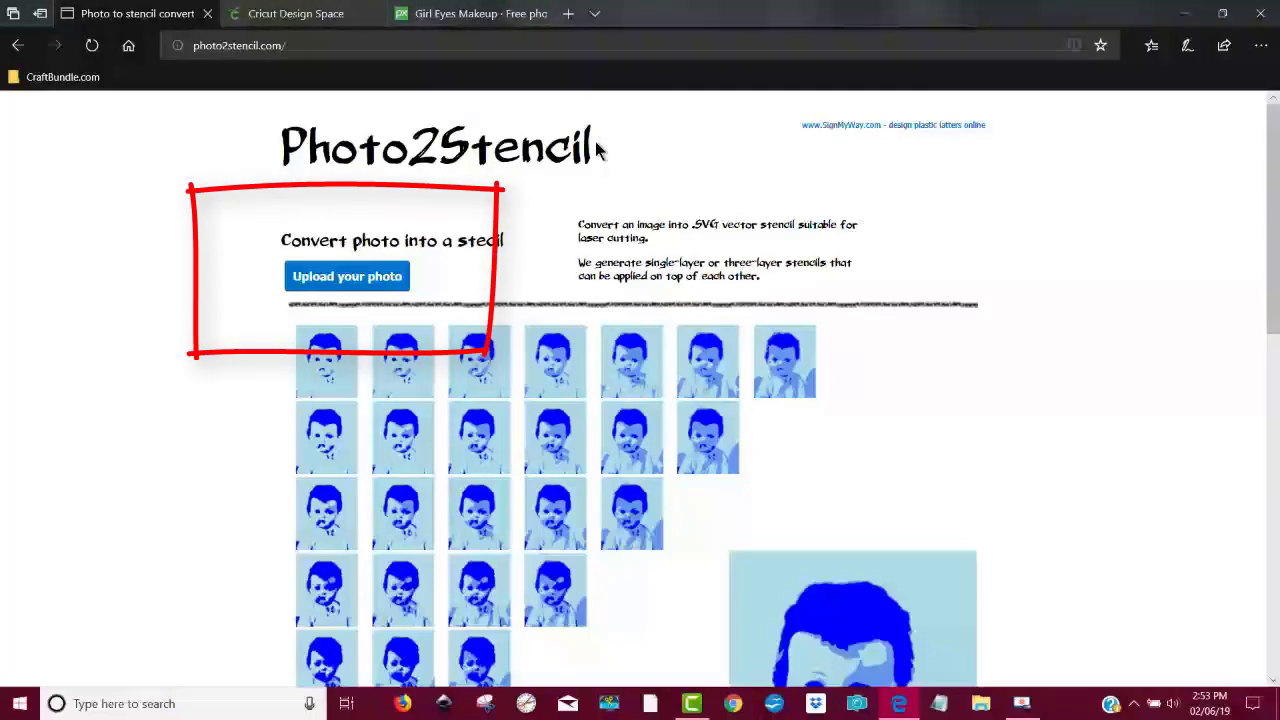
click(335, 285)
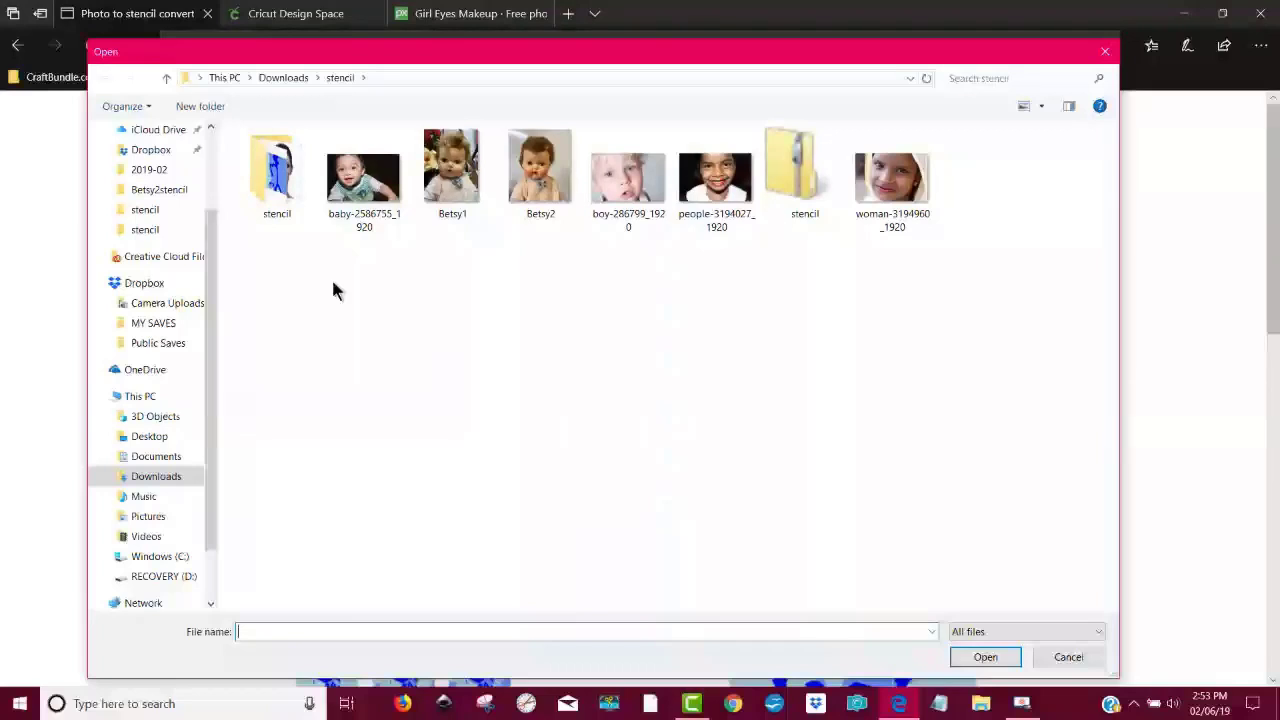
click(167, 80)
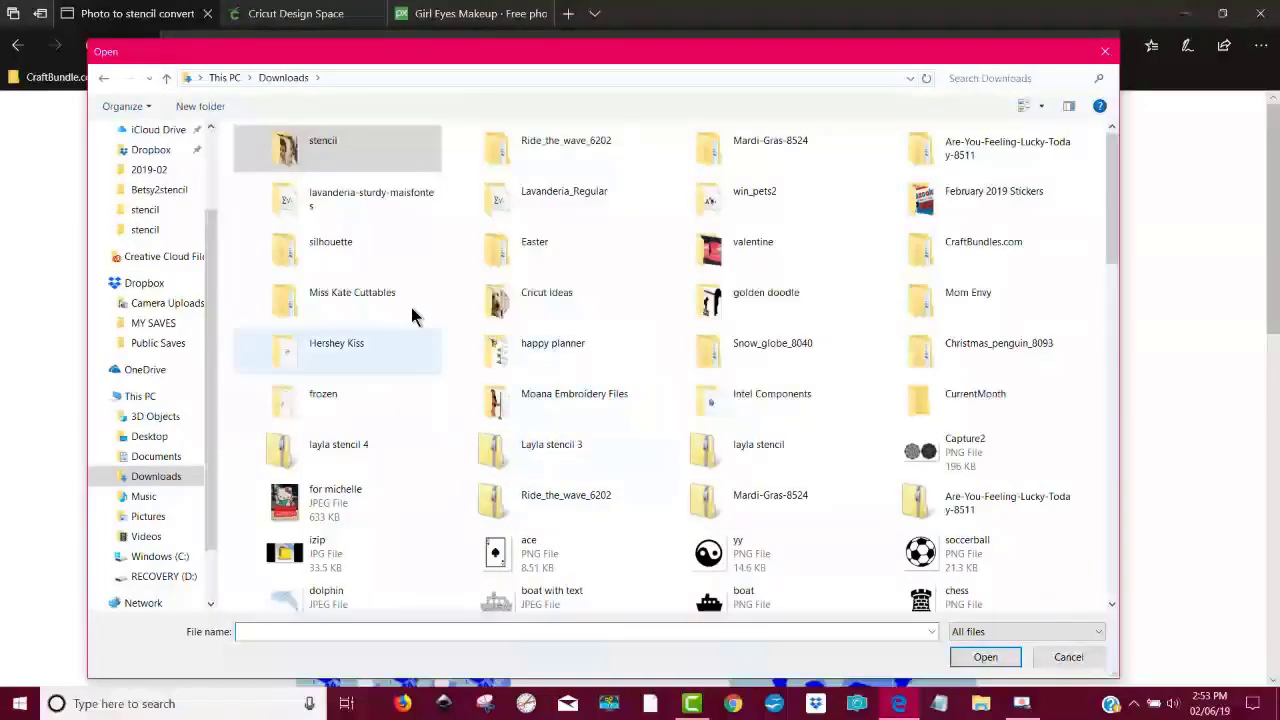
double_click(313, 145)
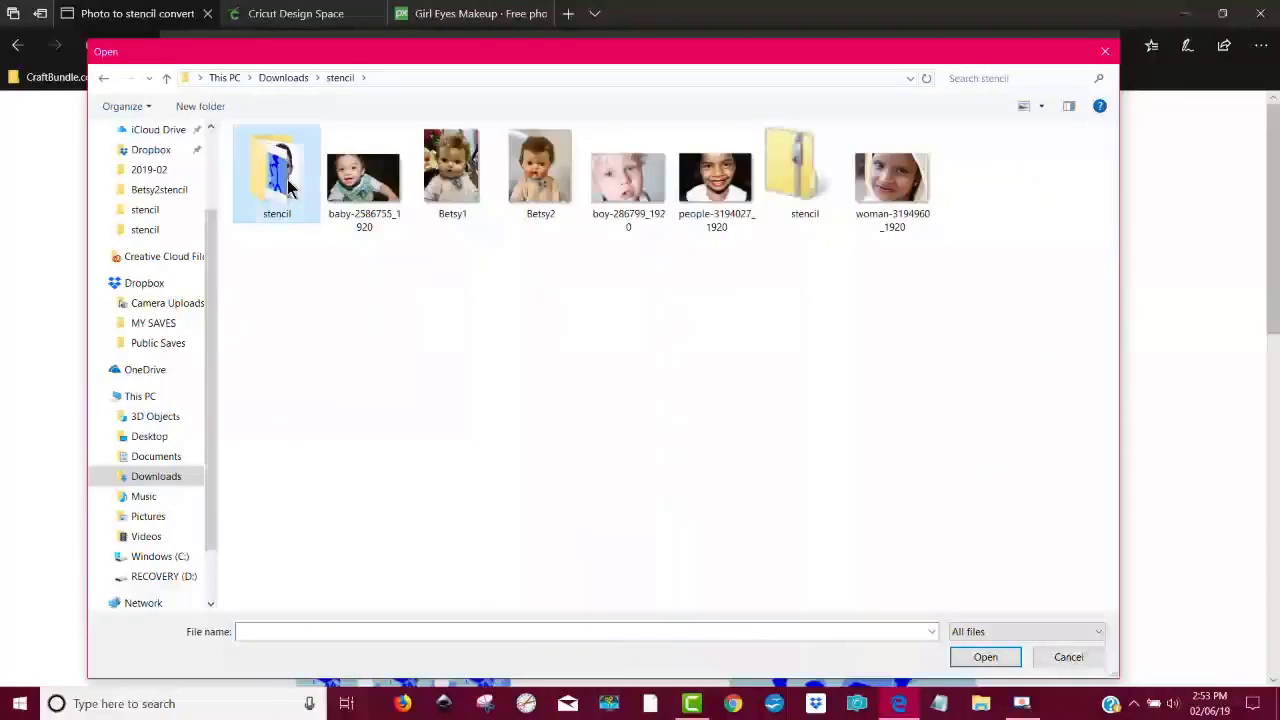
double_click(287, 179)
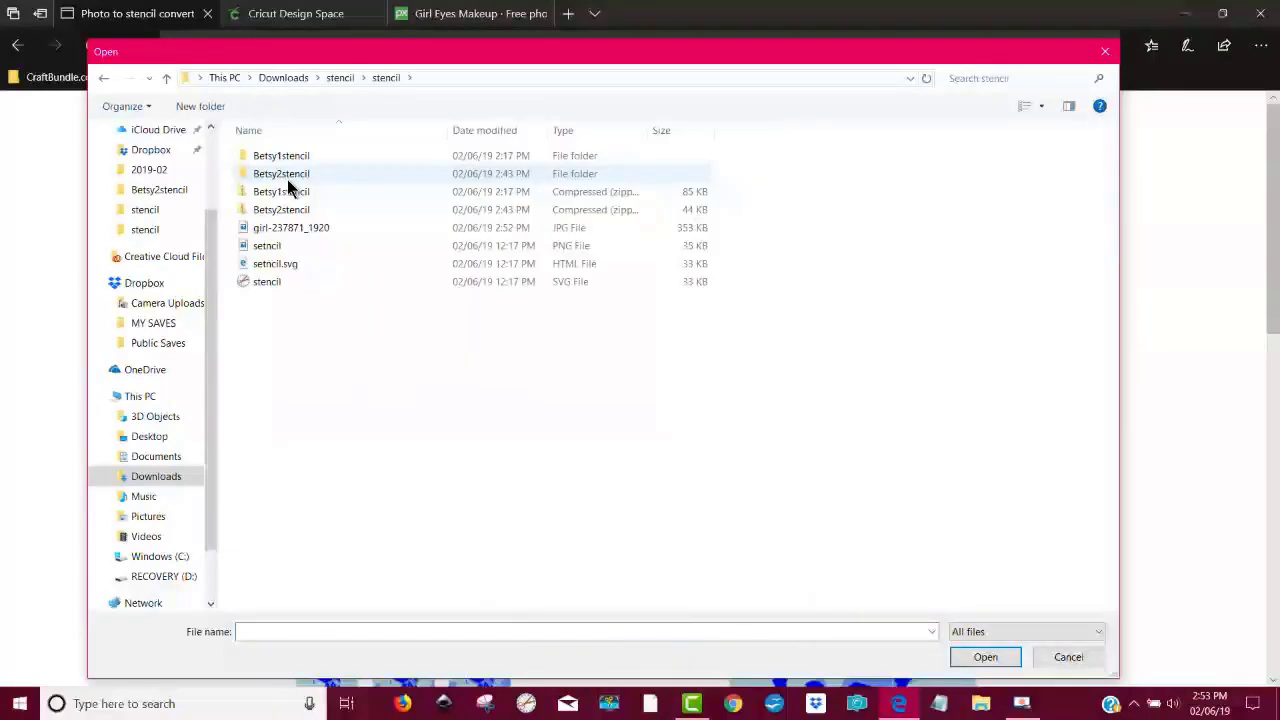
click(300, 229)
click(983, 652)
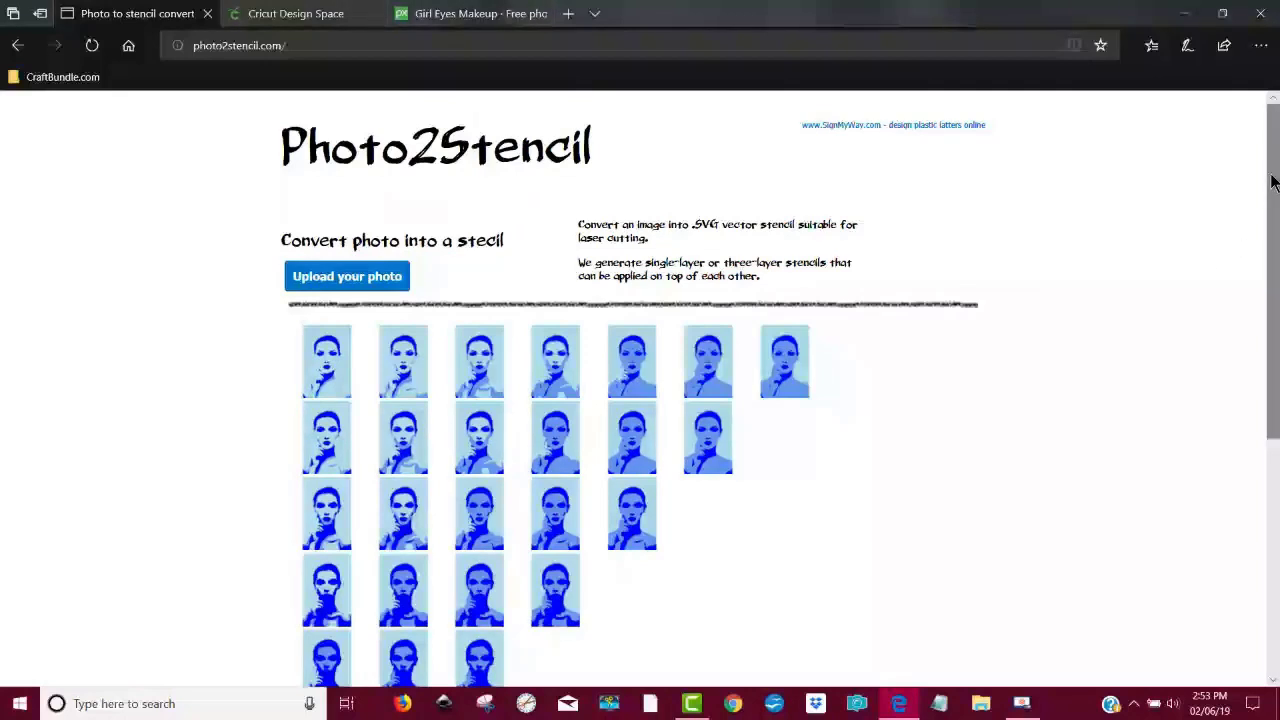
Step: Compare the generated stencil variants and choose the third one in the second row
drag(1273, 181, 1275, 277)
mouse_move(729, 280)
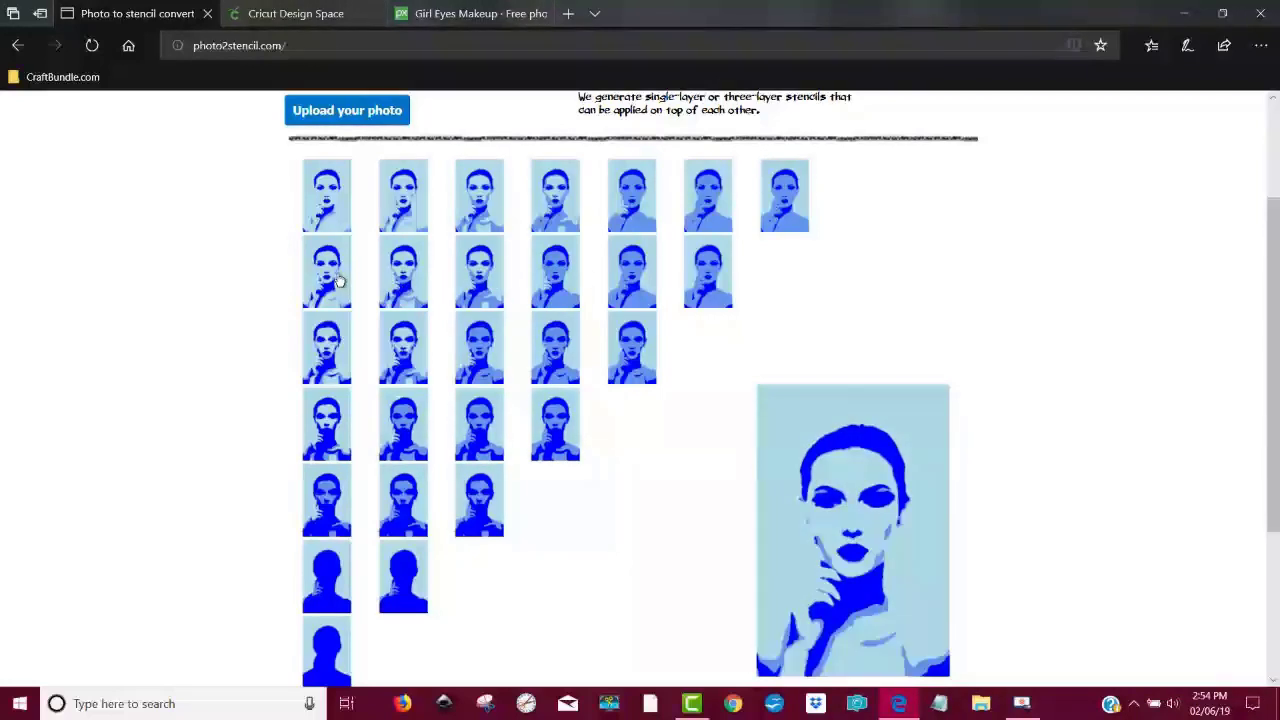
click(480, 277)
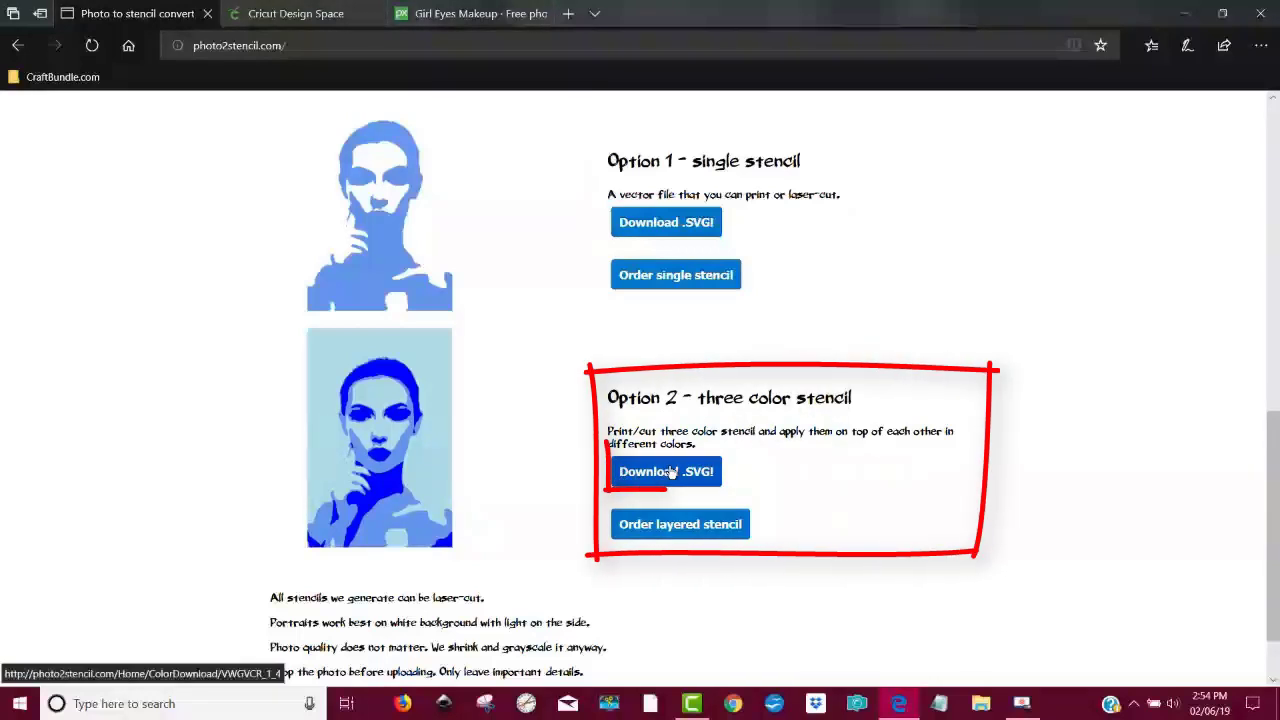
Step: Download the three color stencil SVG package and save it as girl stencil in the inner stencil folder
click(703, 479)
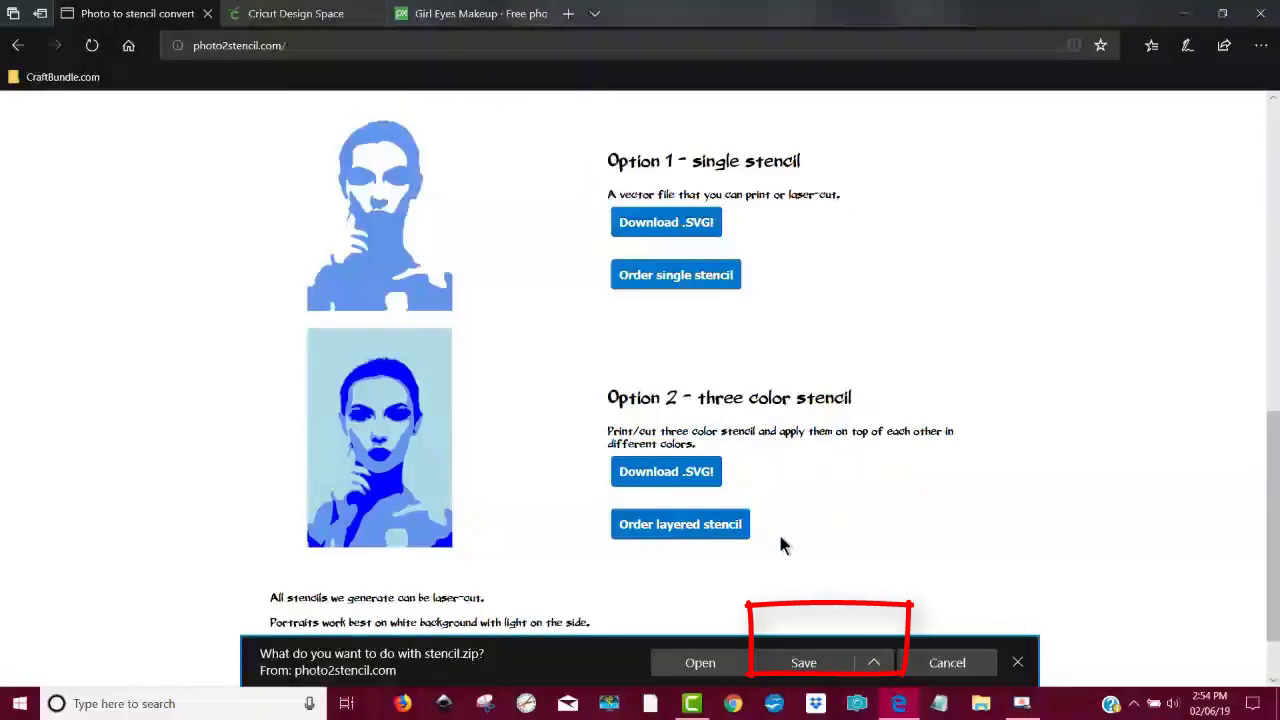
click(876, 666)
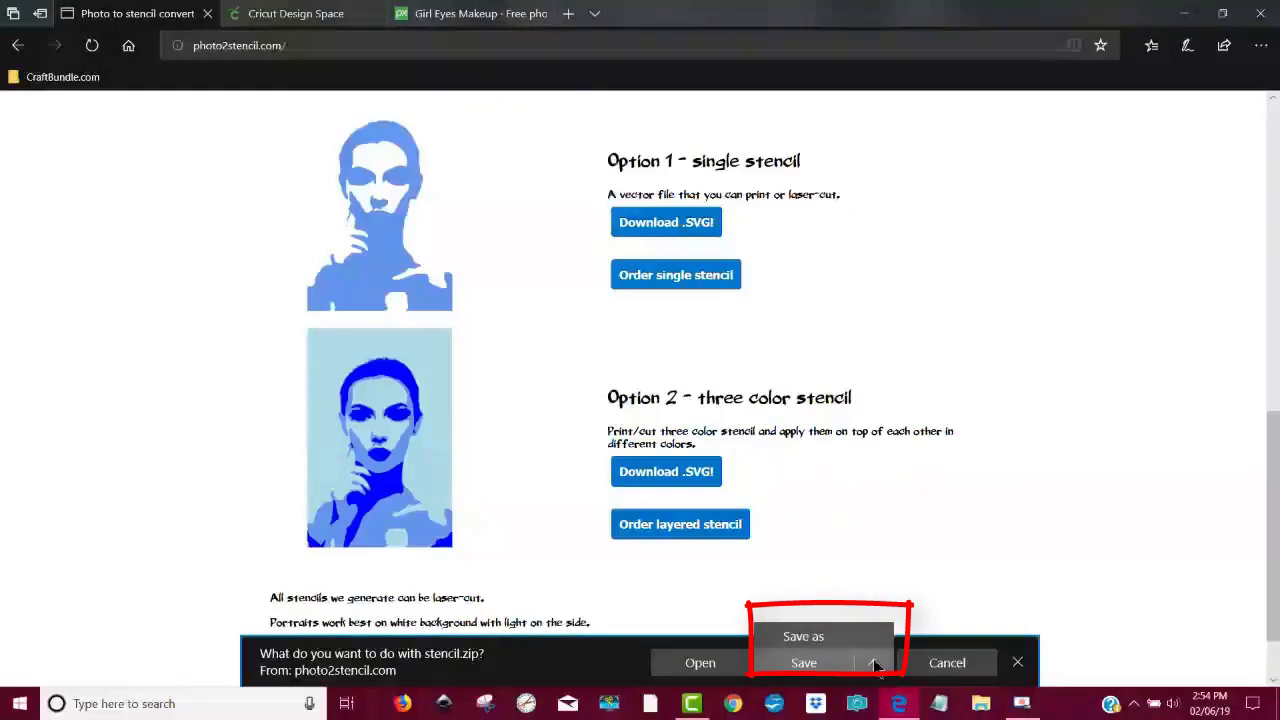
click(855, 636)
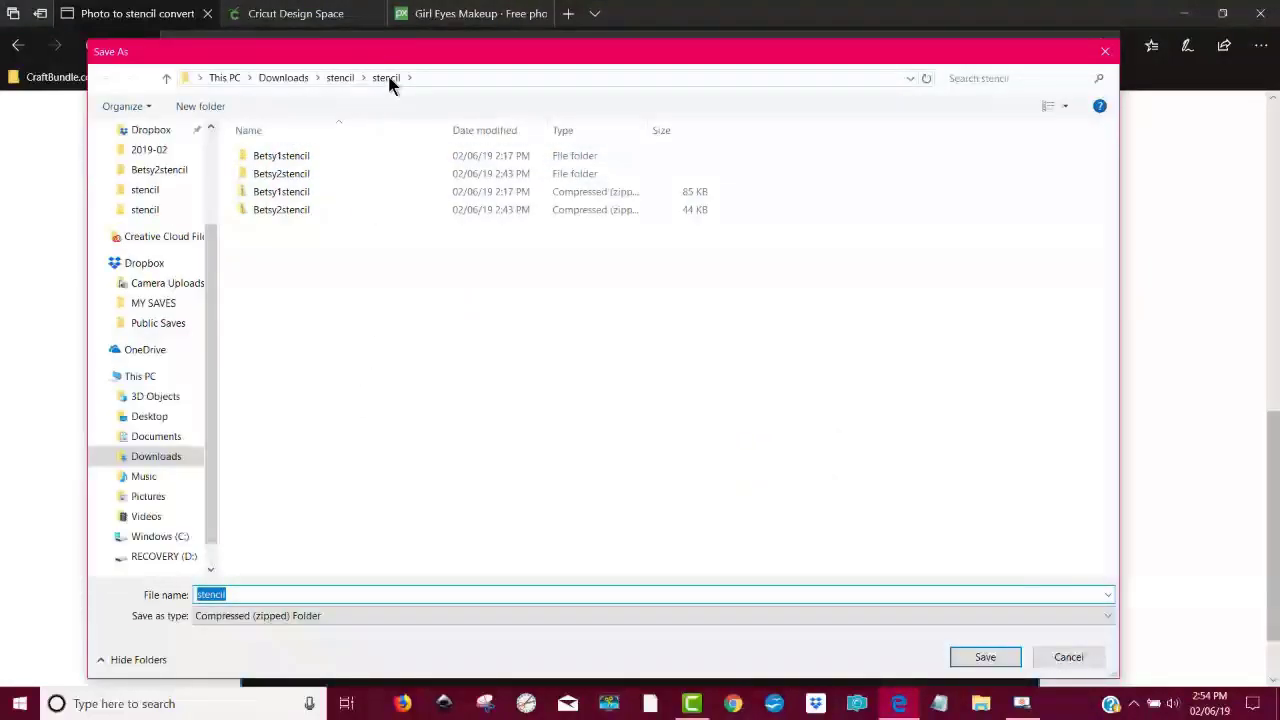
click(199, 594)
text(girl)
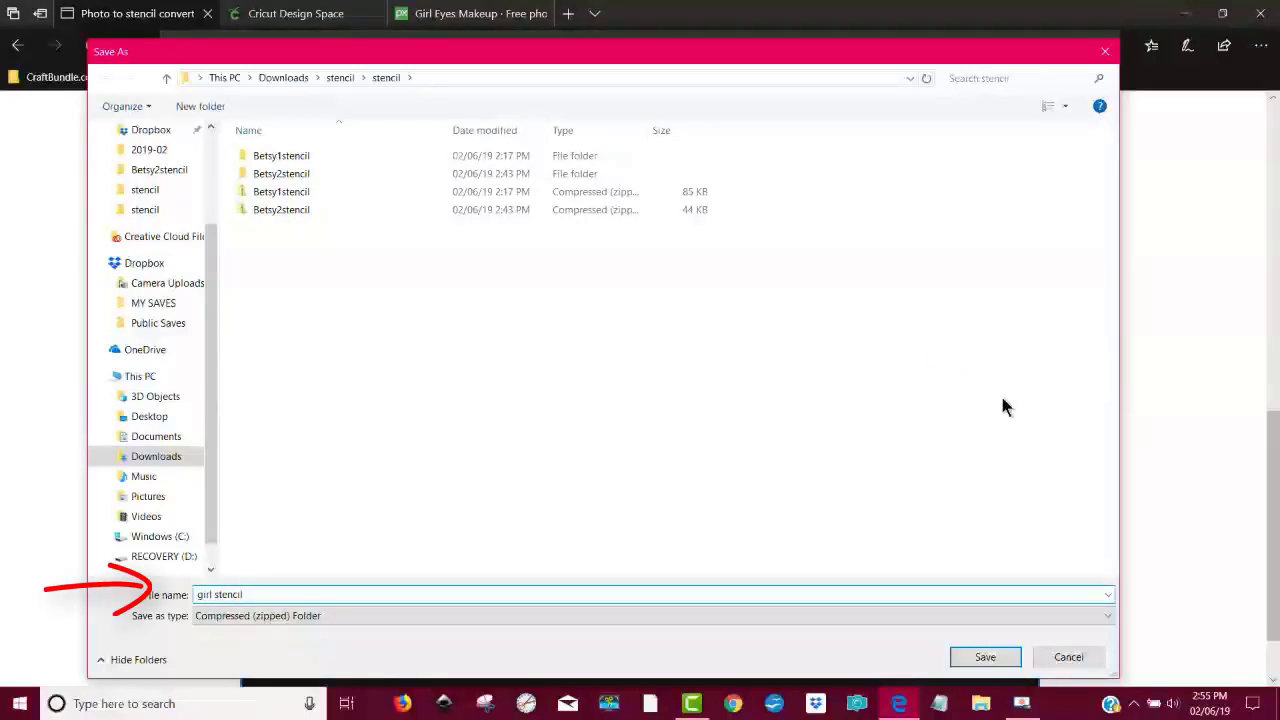
click(982, 659)
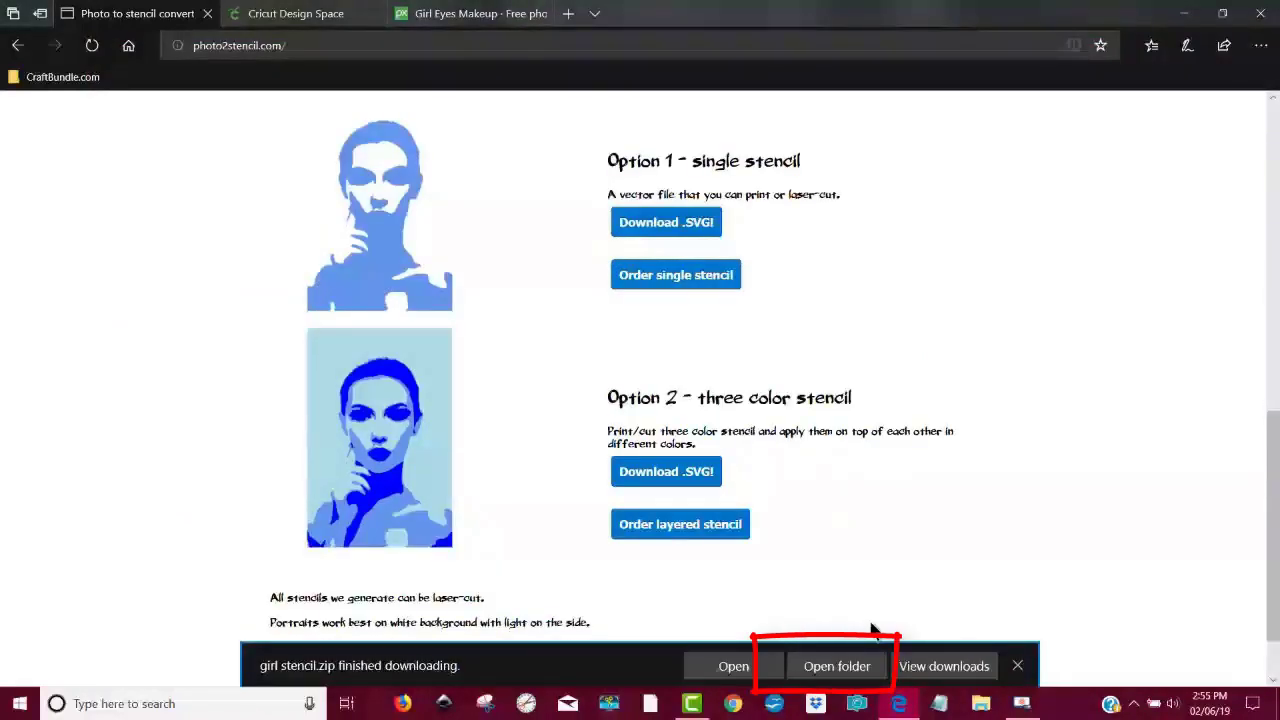
Step: Extract the girl stencil zip to its suggested girl stencil folder, then close the folder windows and the leftover extraction dialog
click(845, 666)
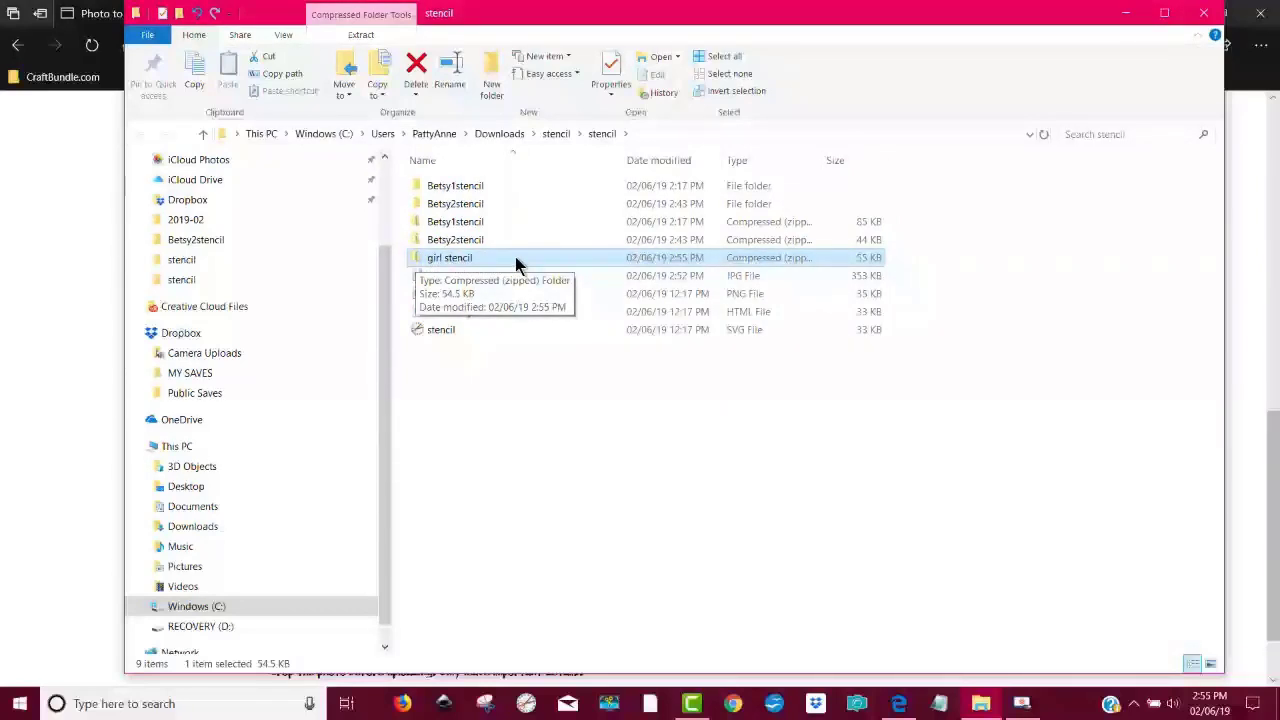
mouse_move(512, 260)
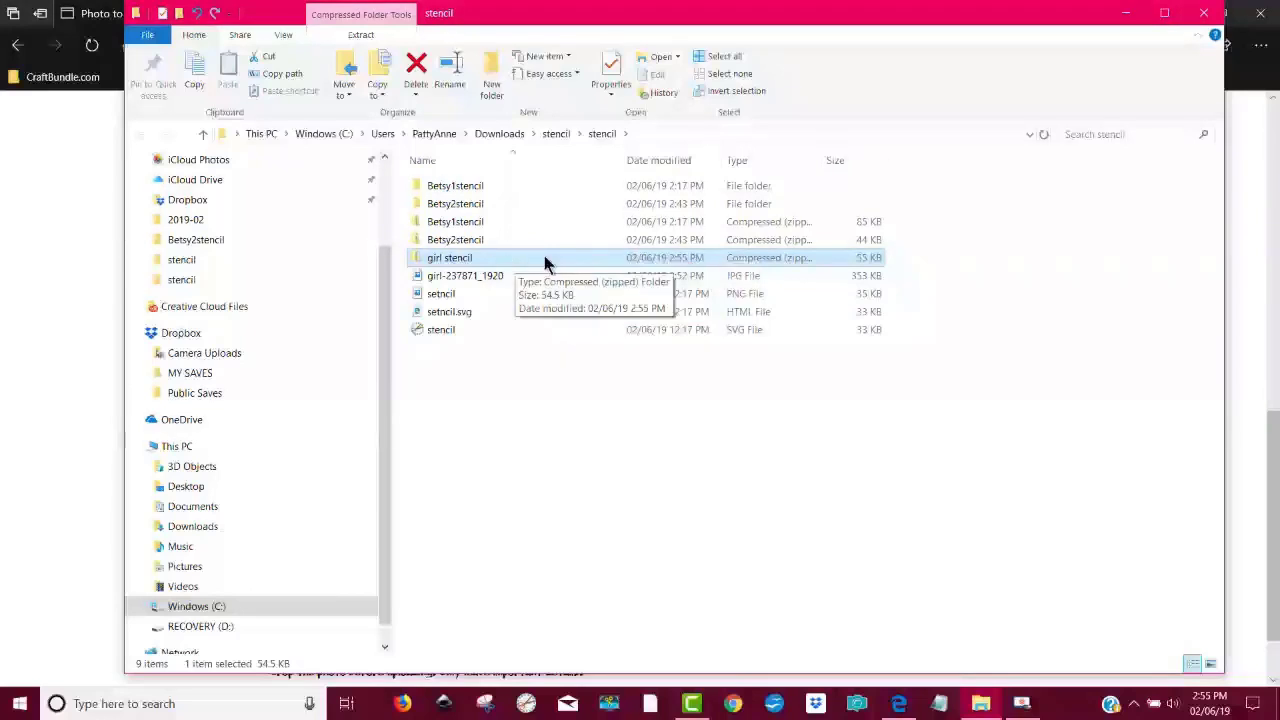
double_click(545, 261)
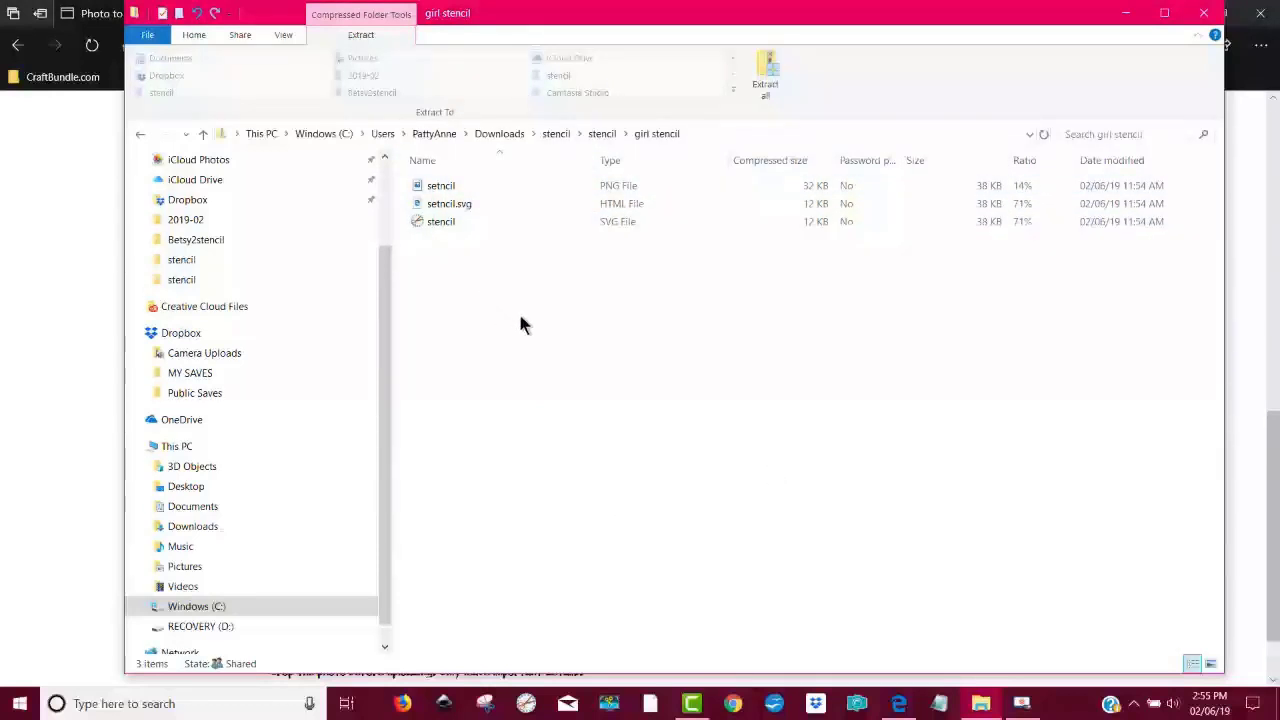
click(768, 72)
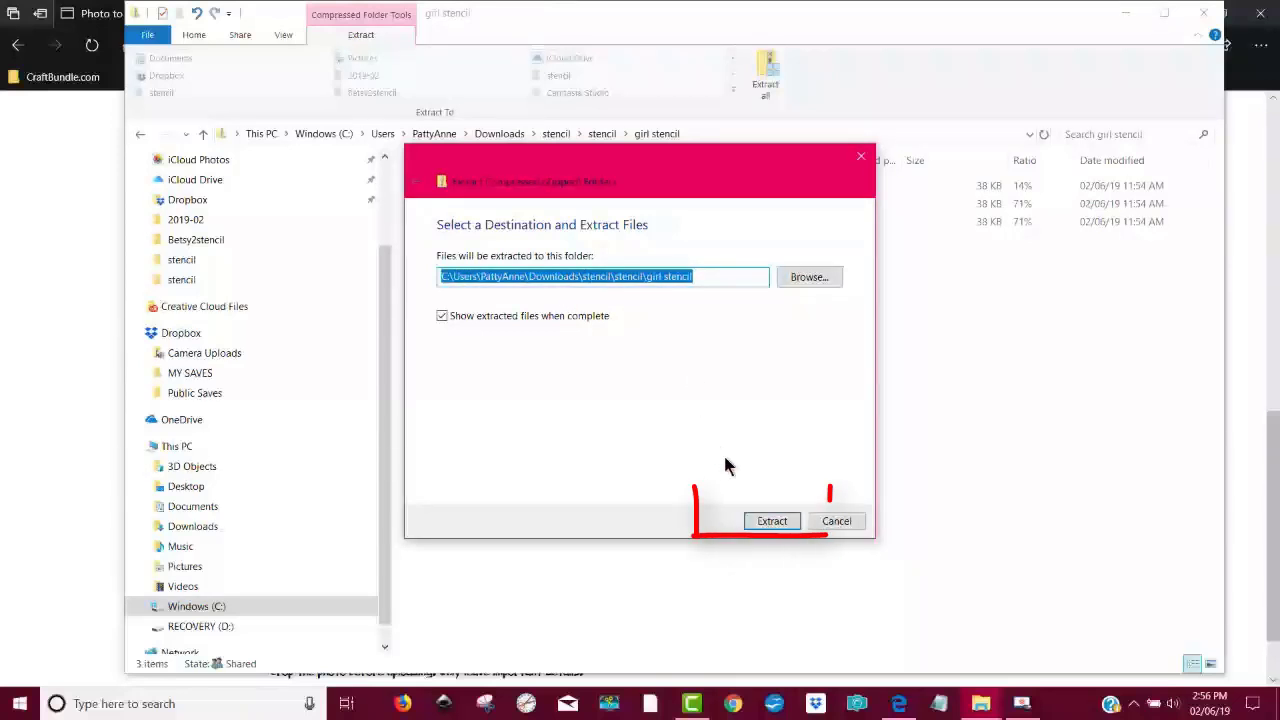
click(771, 521)
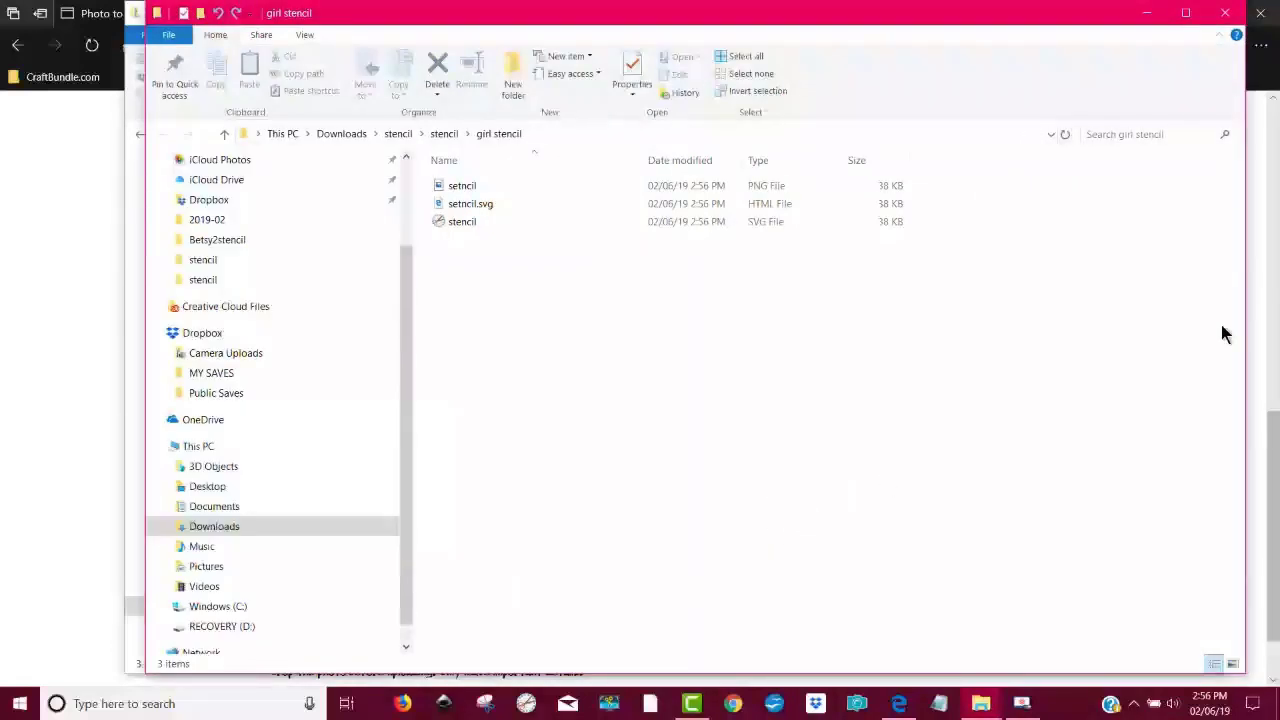
click(1230, 14)
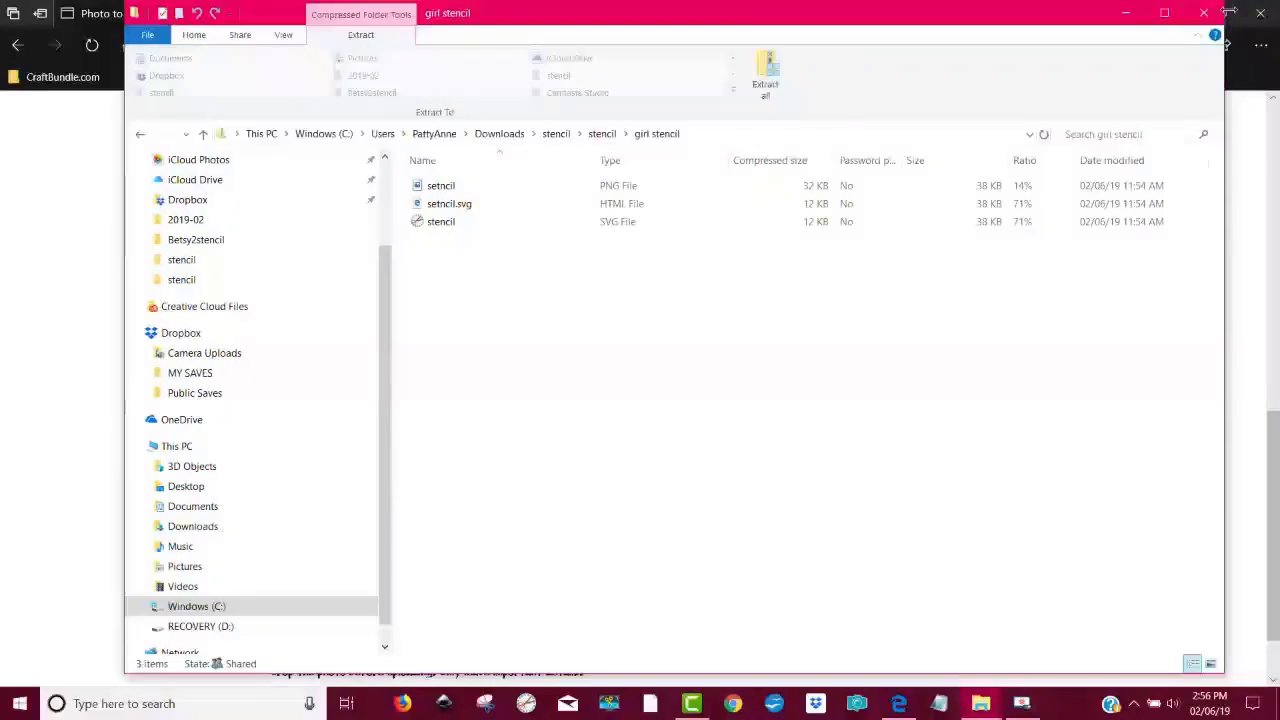
click(1205, 14)
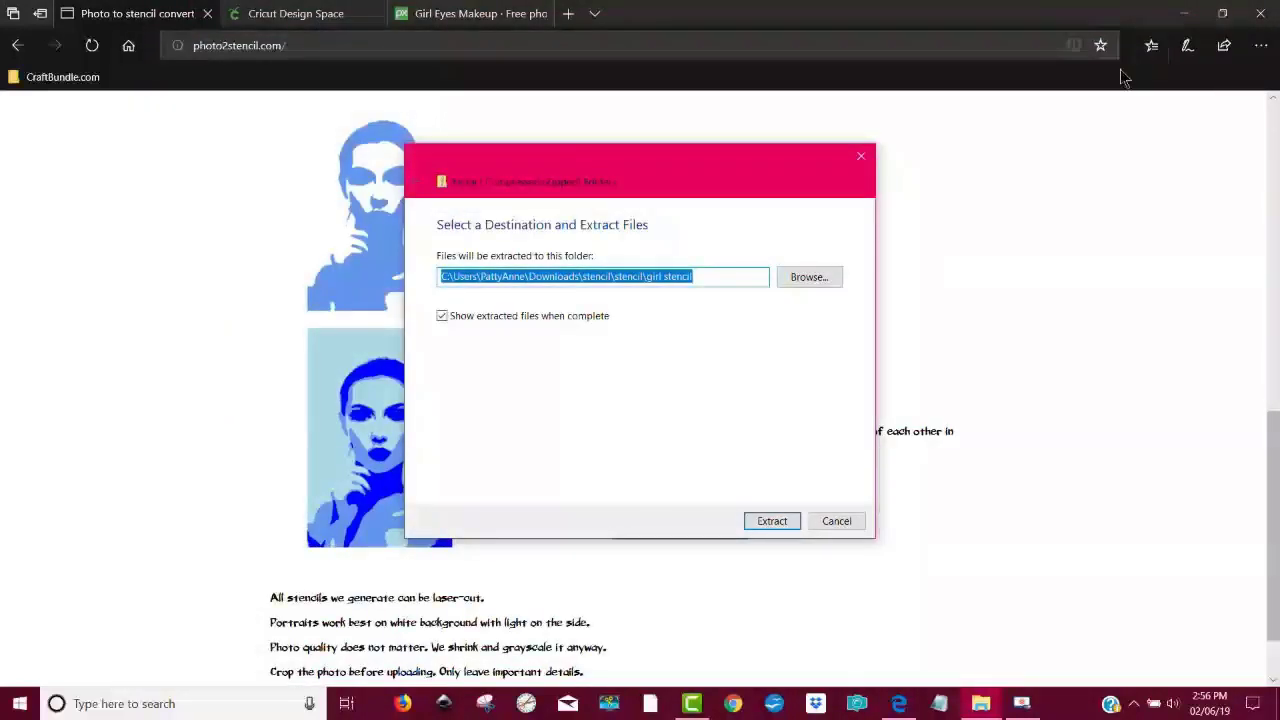
click(862, 159)
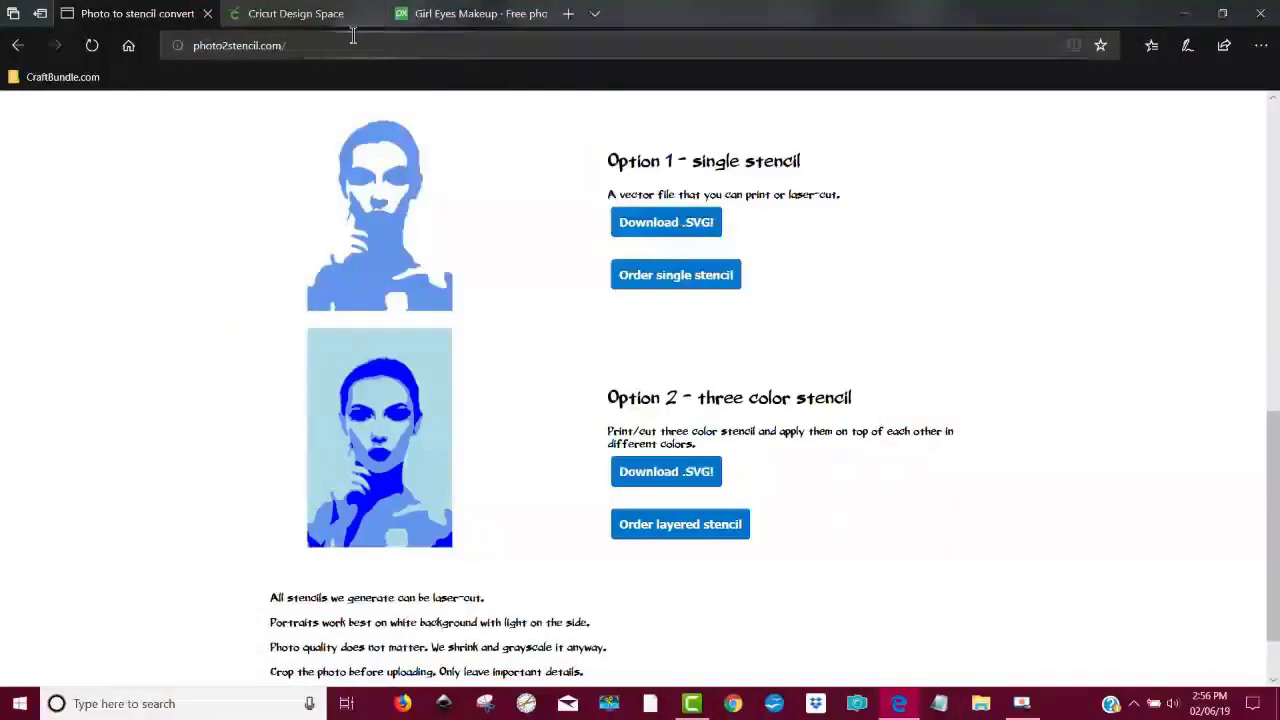
Step: Switch to Cricut Design Space and upload the stencil SVG file from the extracted girl stencil folder as an image
click(295, 14)
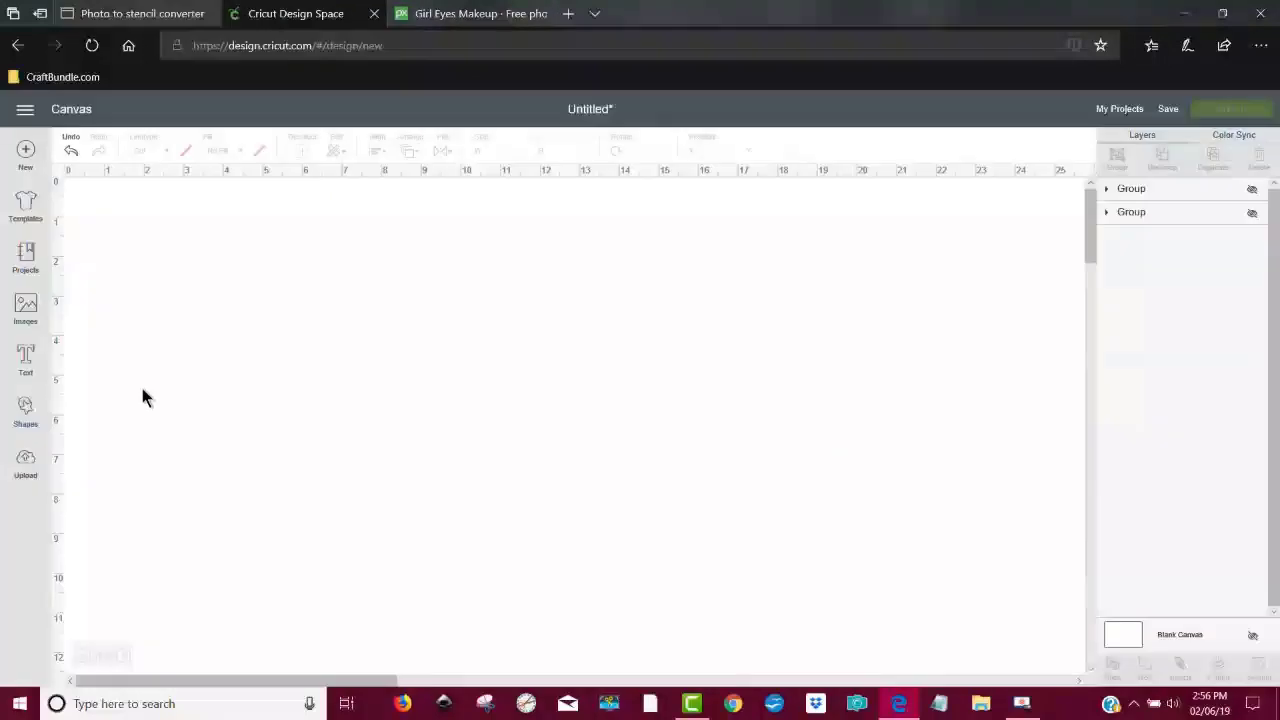
click(25, 463)
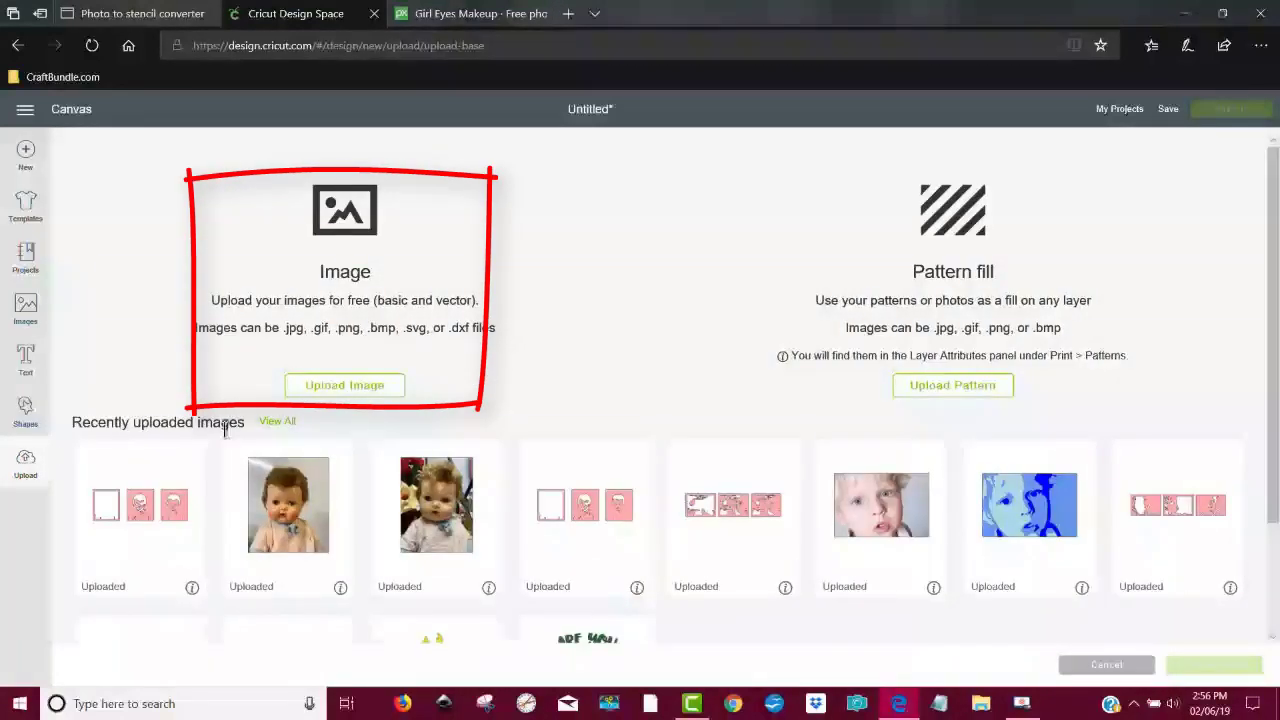
click(344, 385)
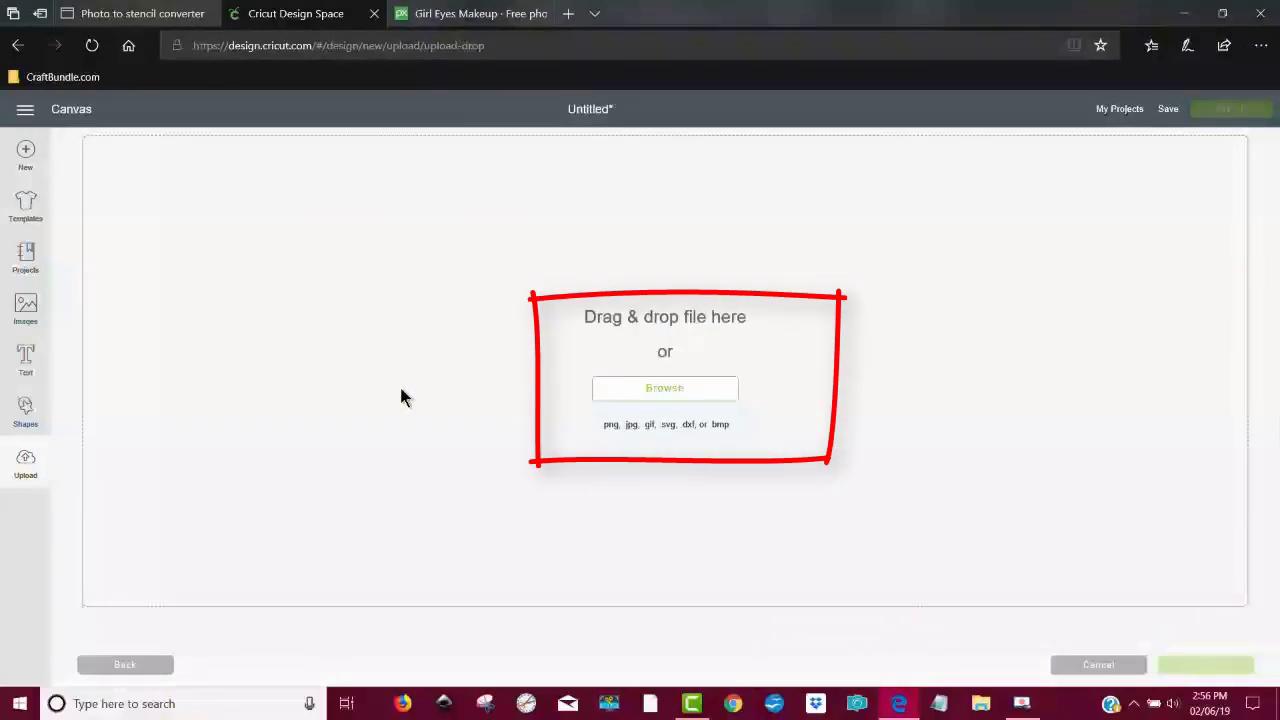
click(716, 395)
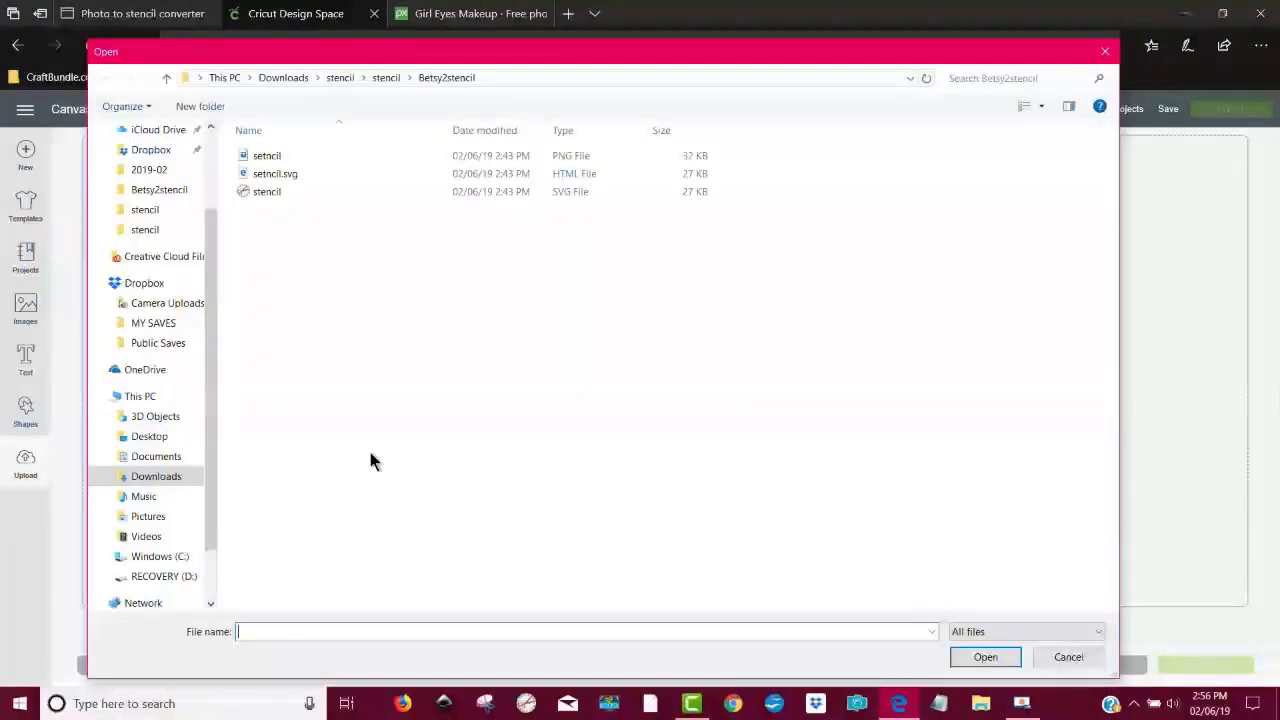
click(167, 77)
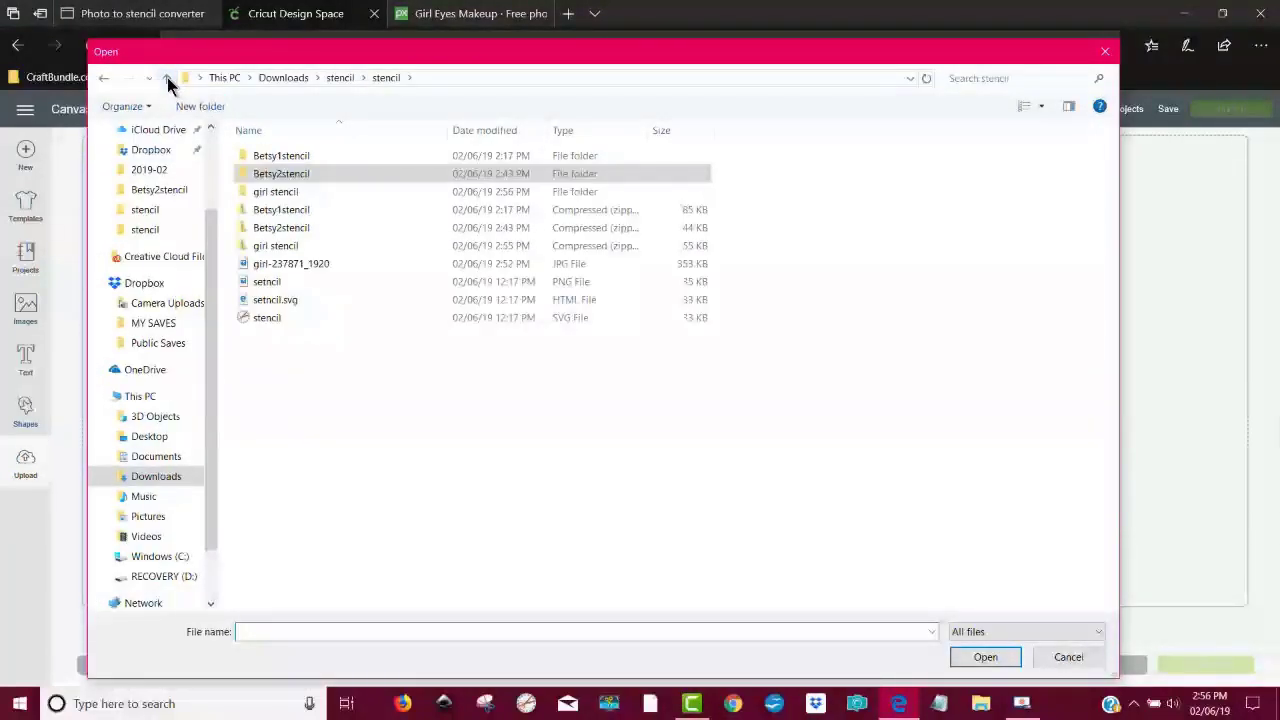
click(167, 77)
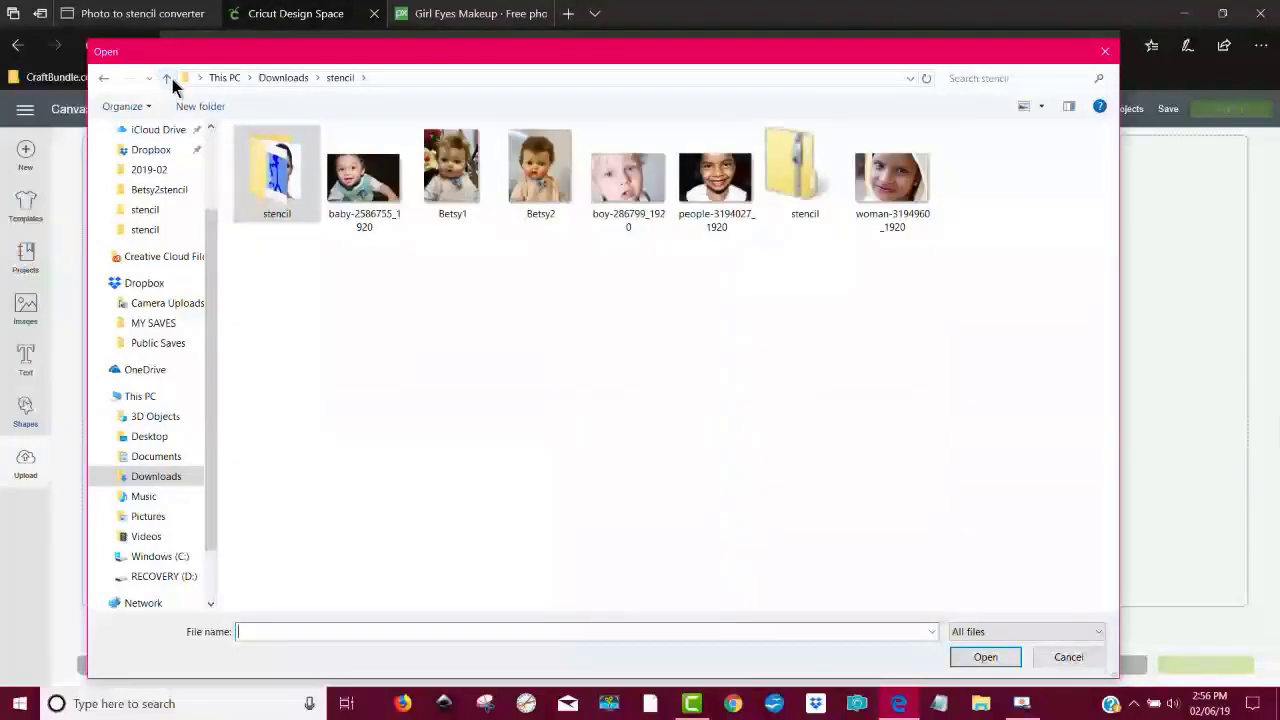
double_click(273, 180)
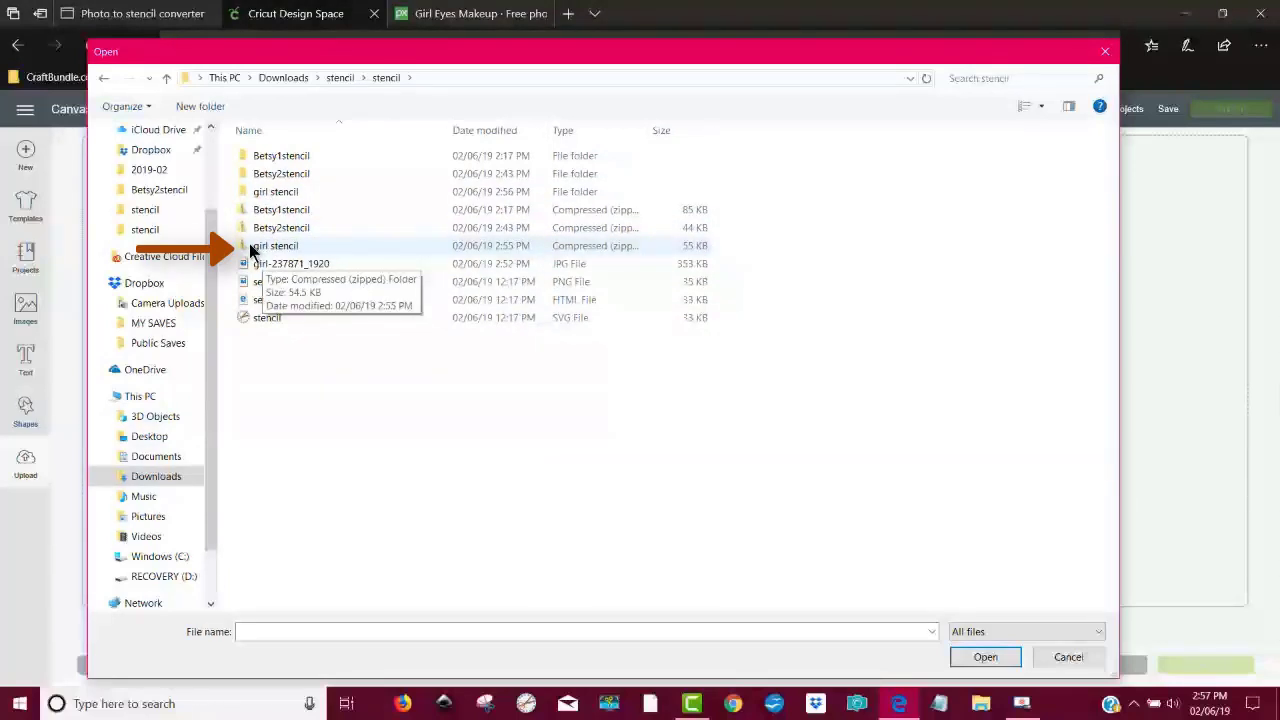
double_click(275, 193)
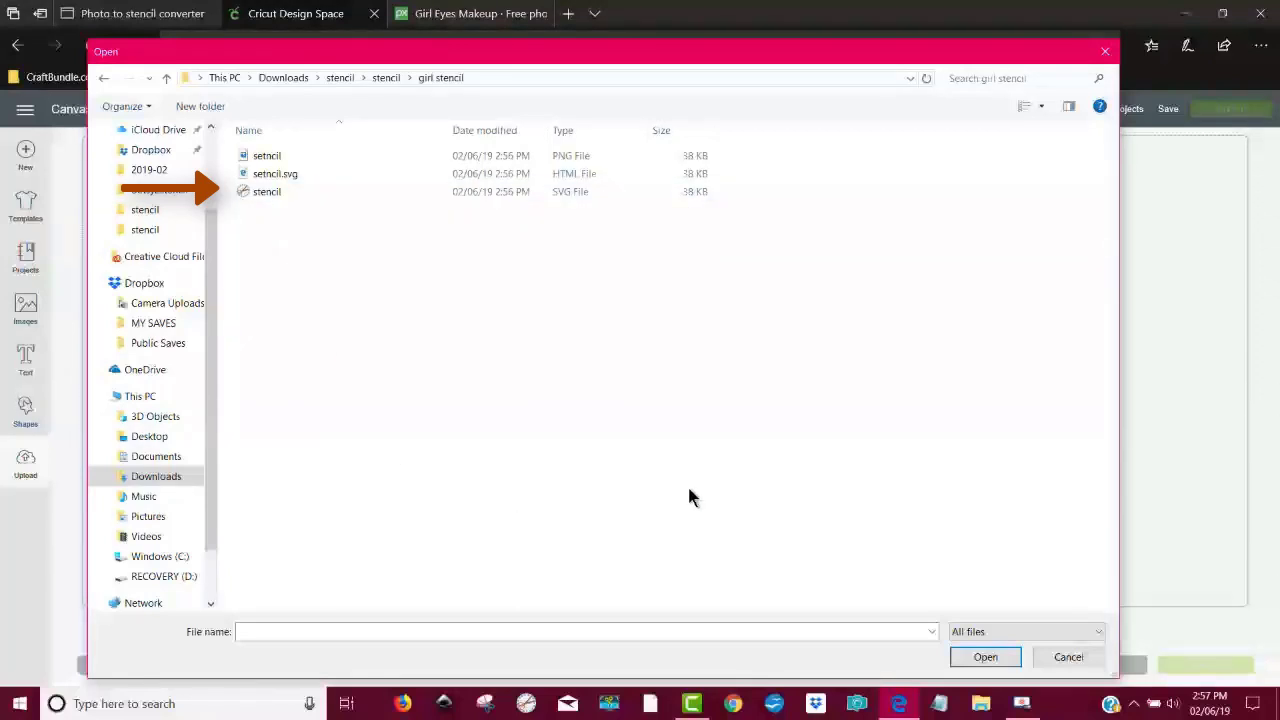
click(587, 195)
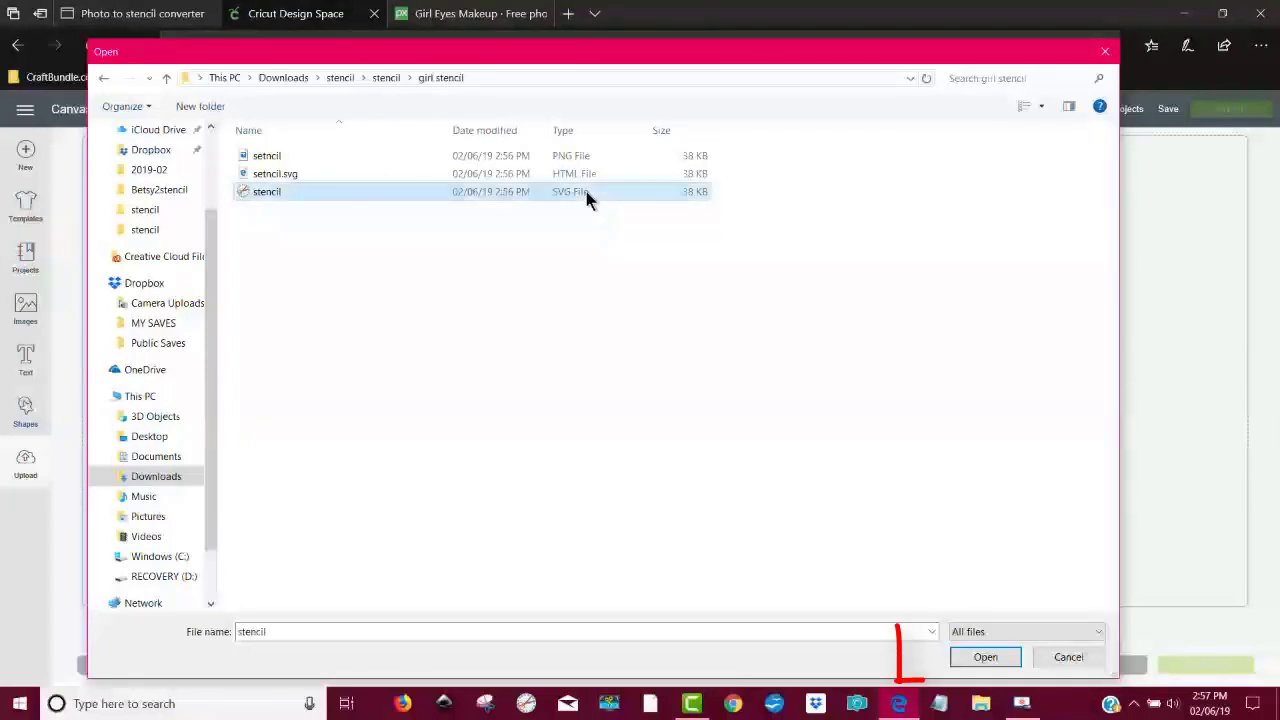
click(985, 657)
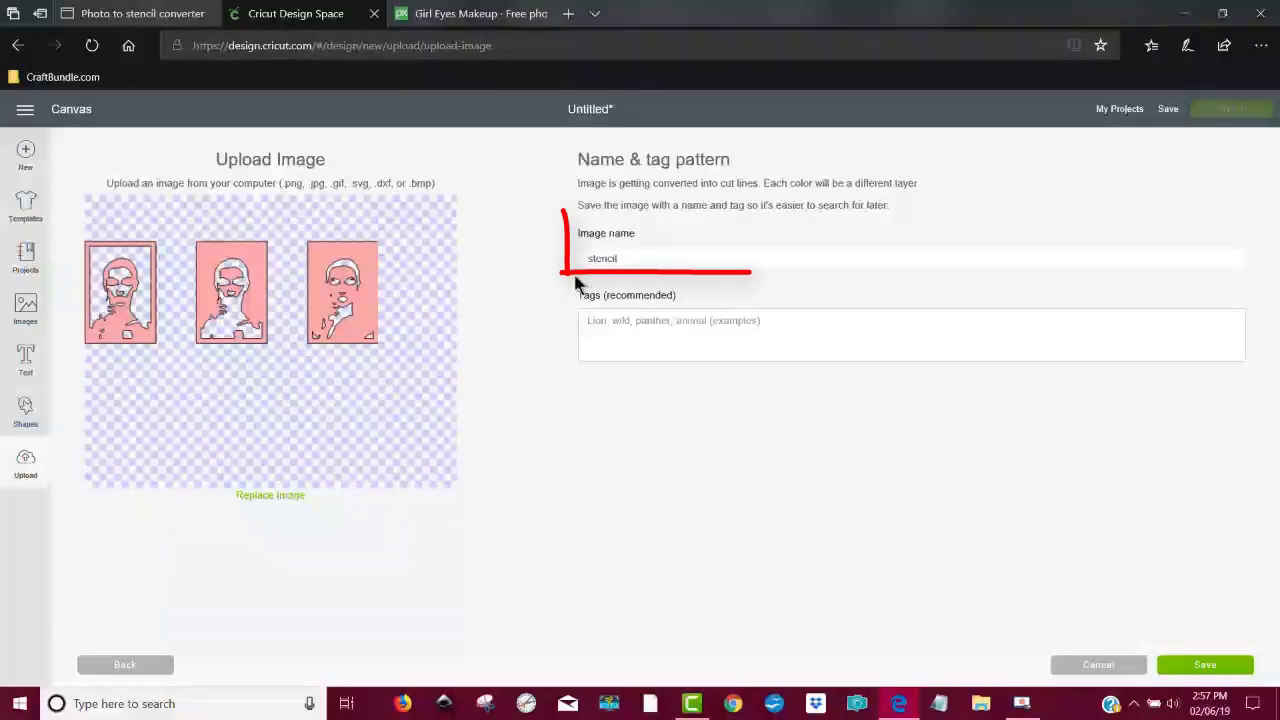
Step: Save the uploaded image under the name girl stencil and insert it on the canvas
click(634, 258)
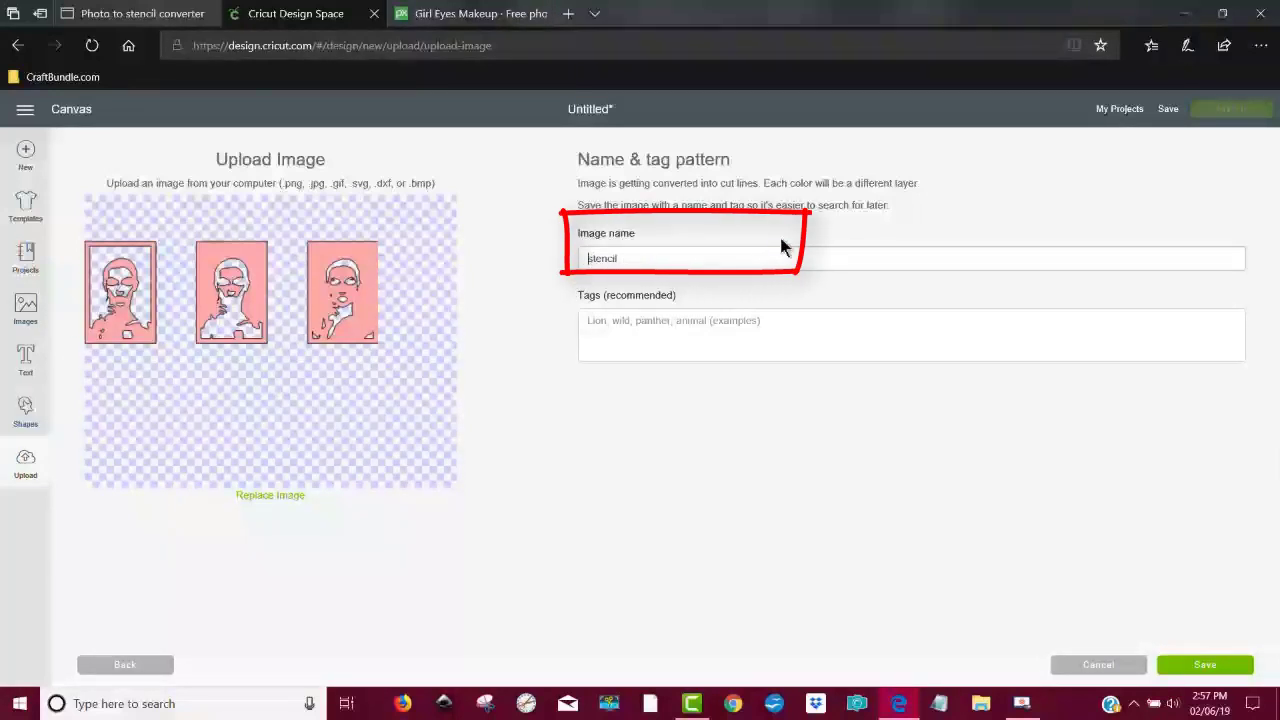
text(girl)
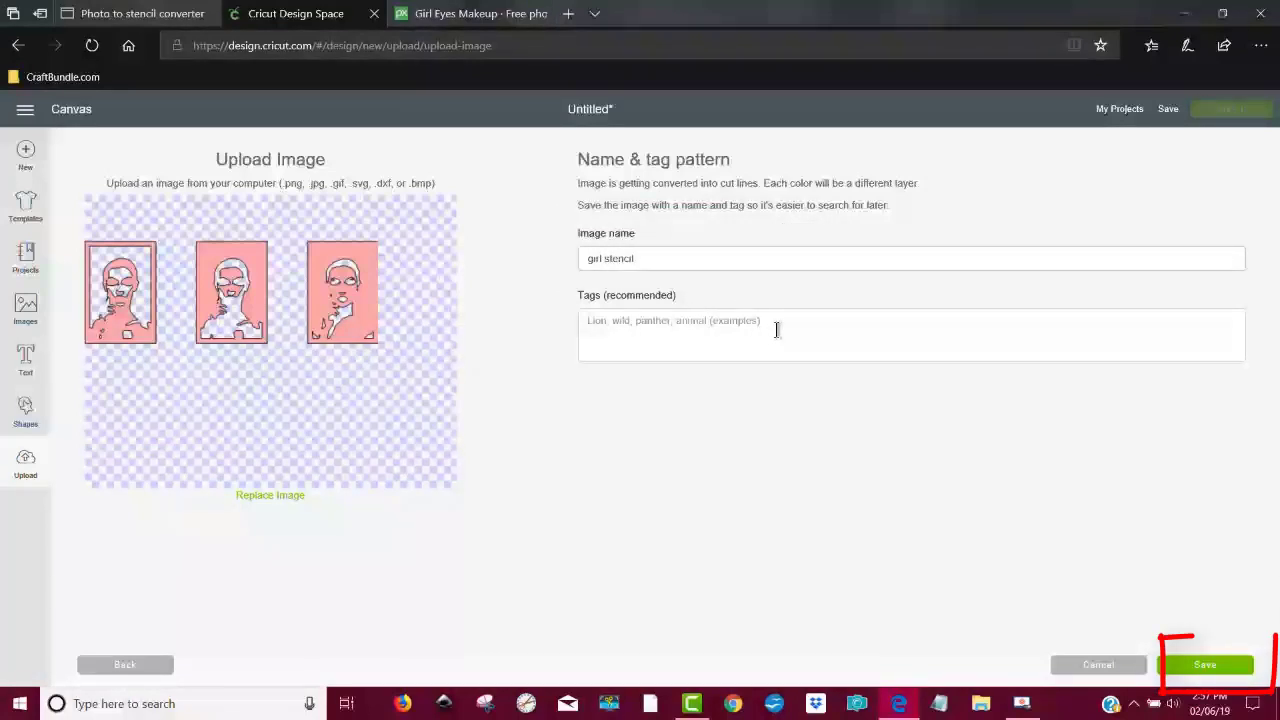
click(1208, 666)
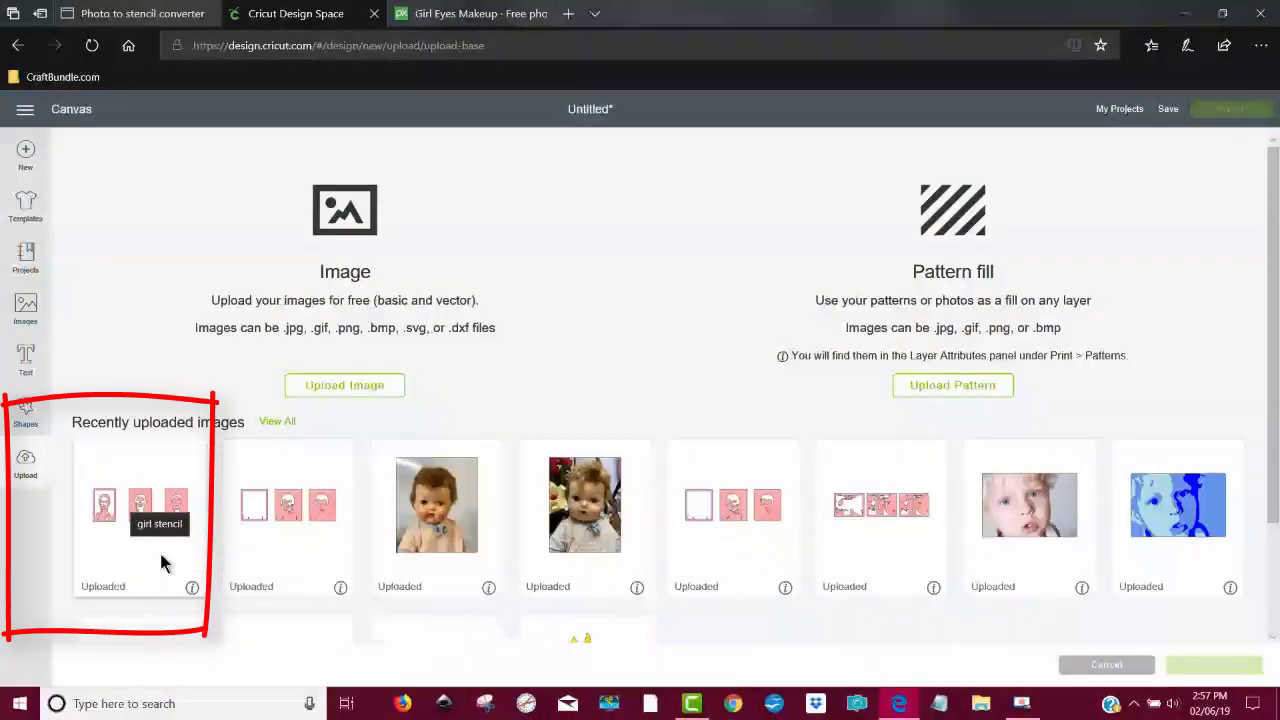
click(160, 556)
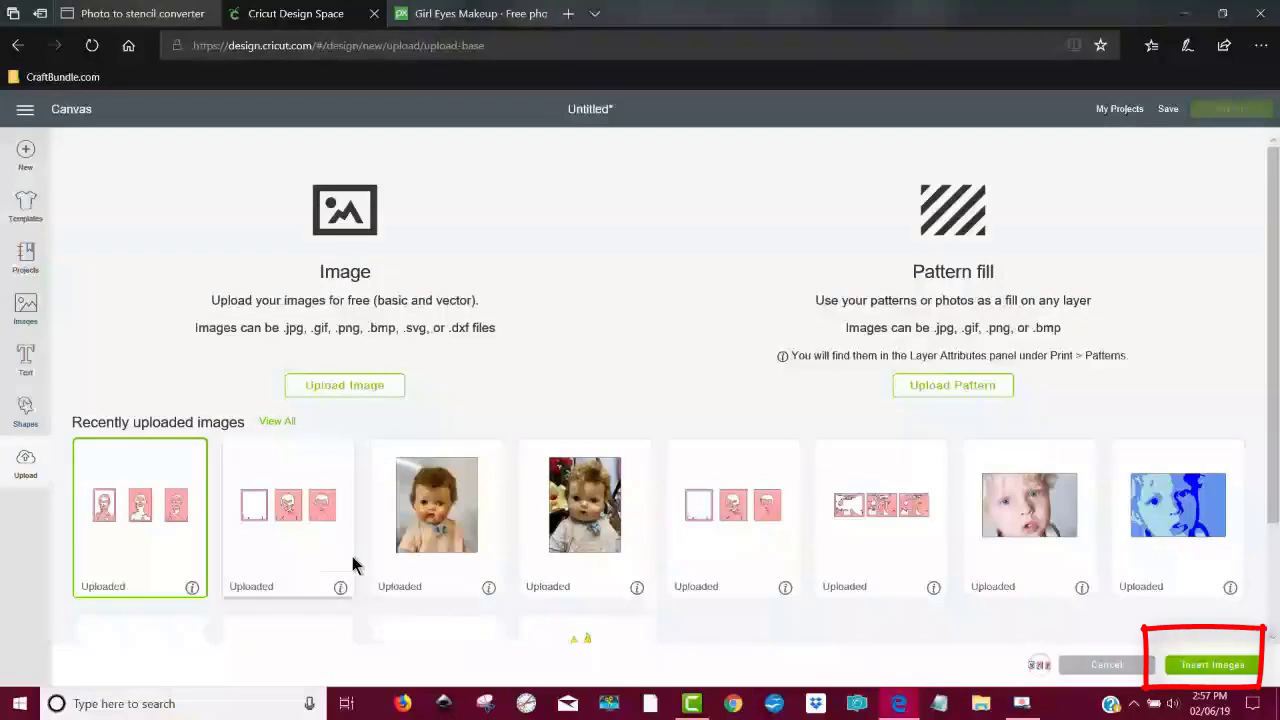
click(1257, 672)
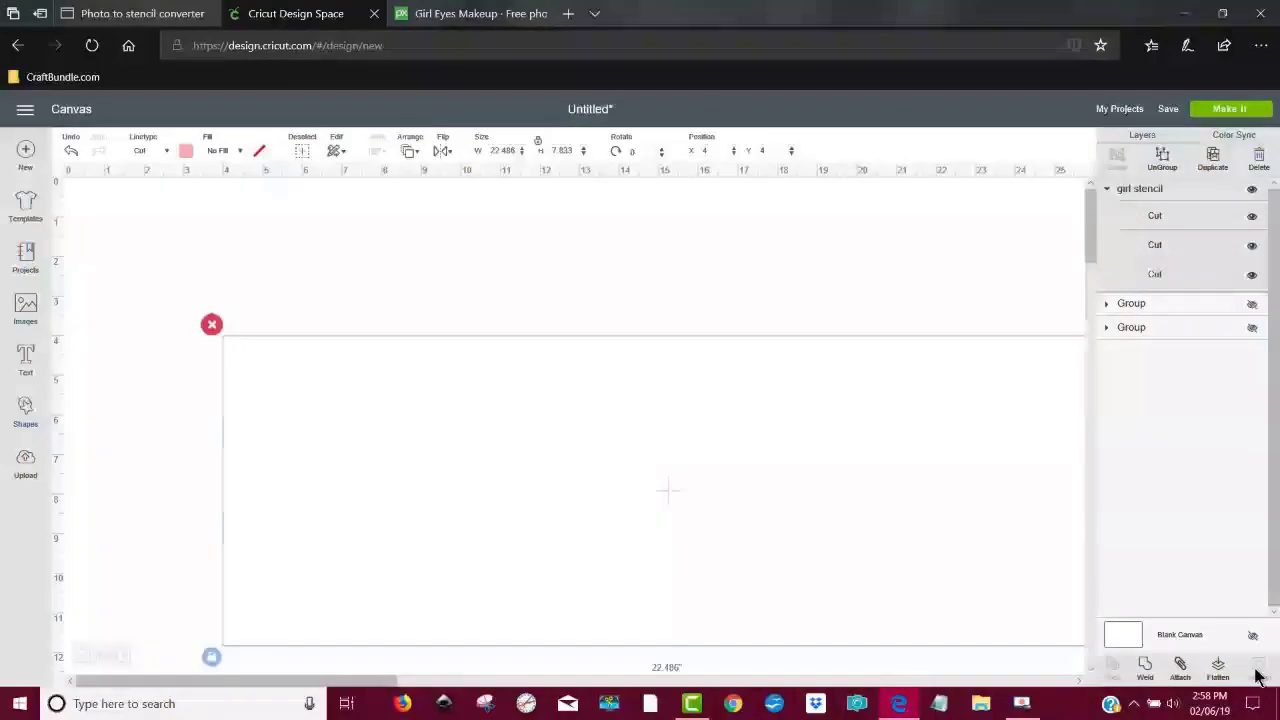
Step: Move the girl stencil set to about X 1.15, Y 1.8 on the canvas and ungroup it
drag(755, 388, 649, 266)
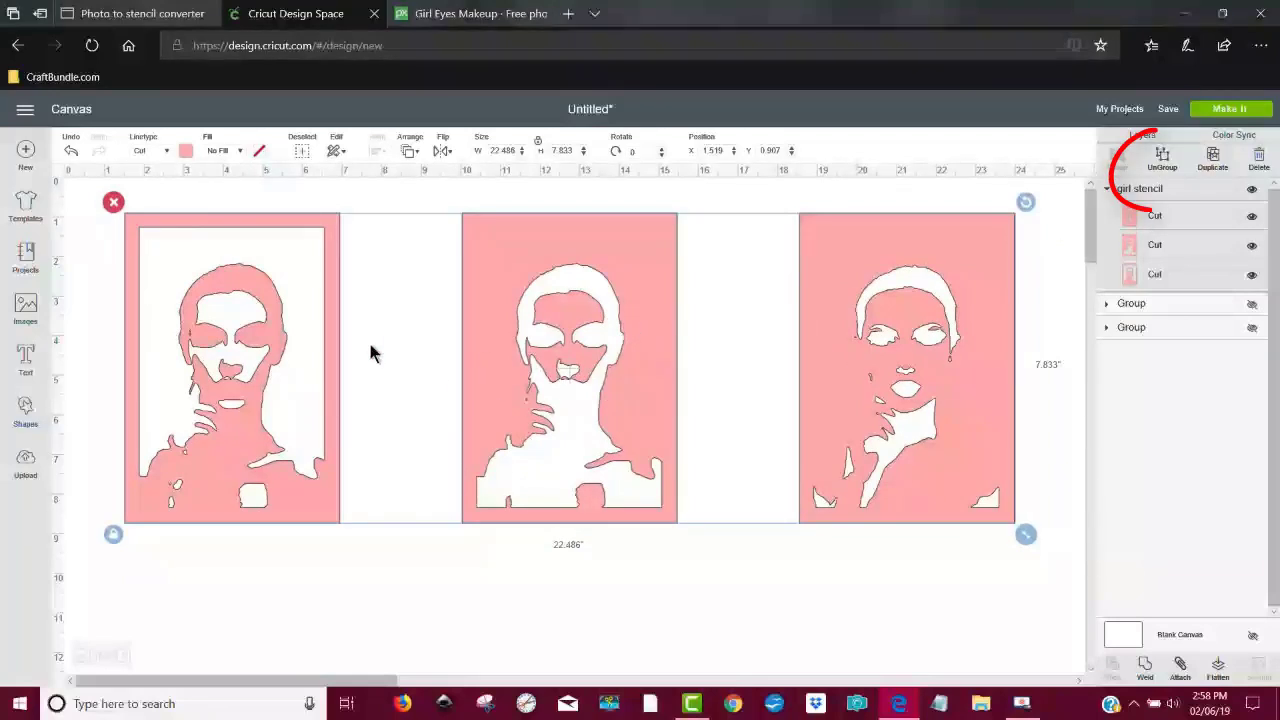
mouse_move(332, 238)
mouse_down()
mouse_move(338, 250)
mouse_move(314, 257)
mouse_move(314, 280)
mouse_move(319, 271)
mouse_up()
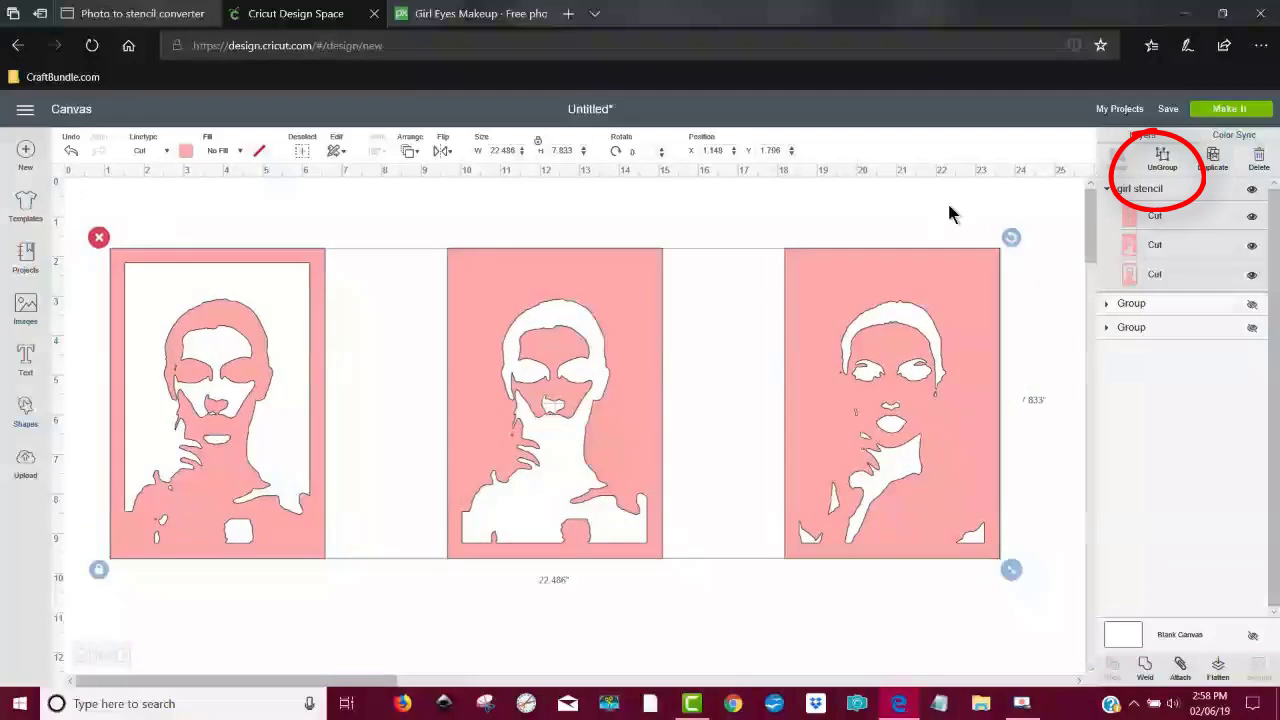
click(1163, 158)
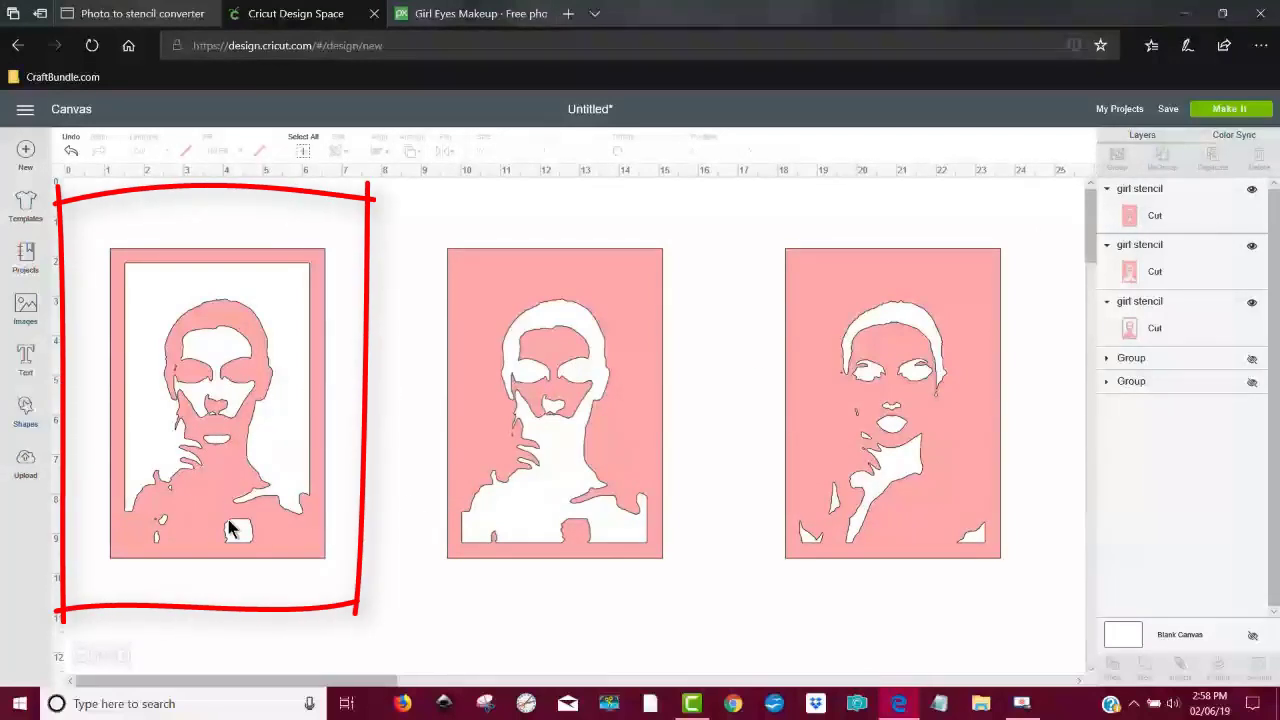
Step: Hide all contours of the leftmost girl stencil piece to make it a solid rectangle, then close the Hide Contour dialog
click(229, 487)
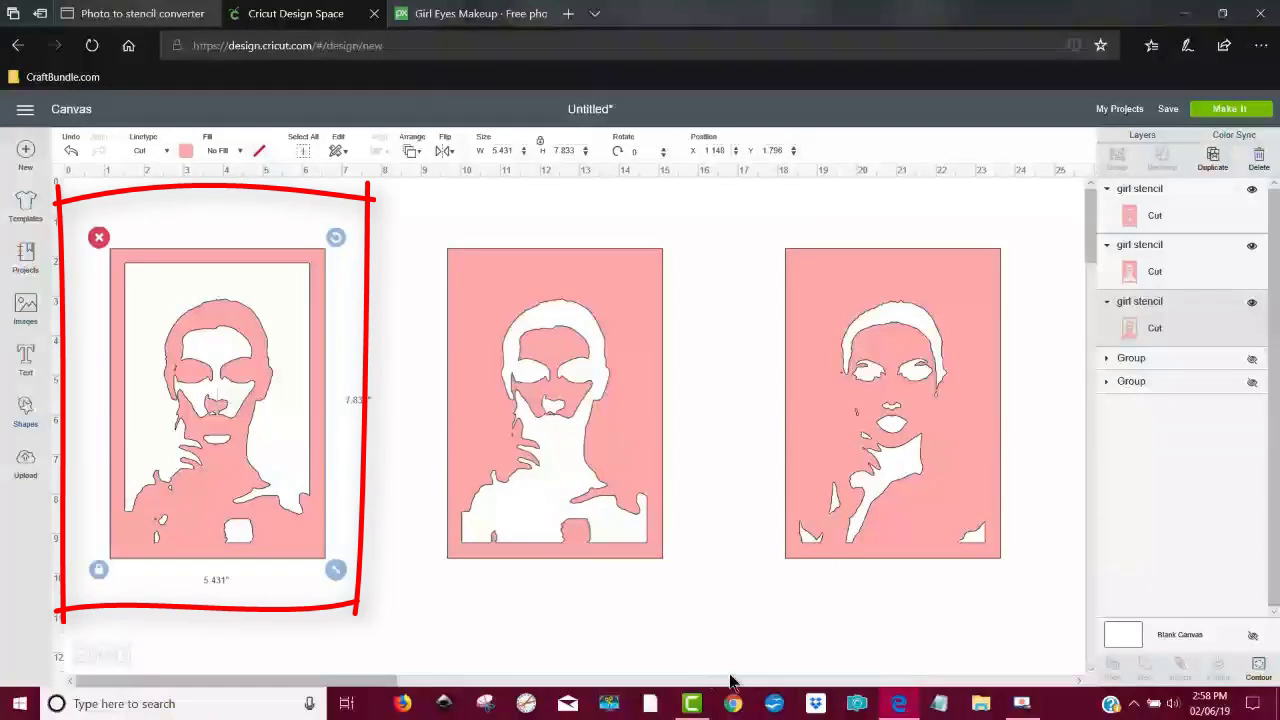
click(1258, 668)
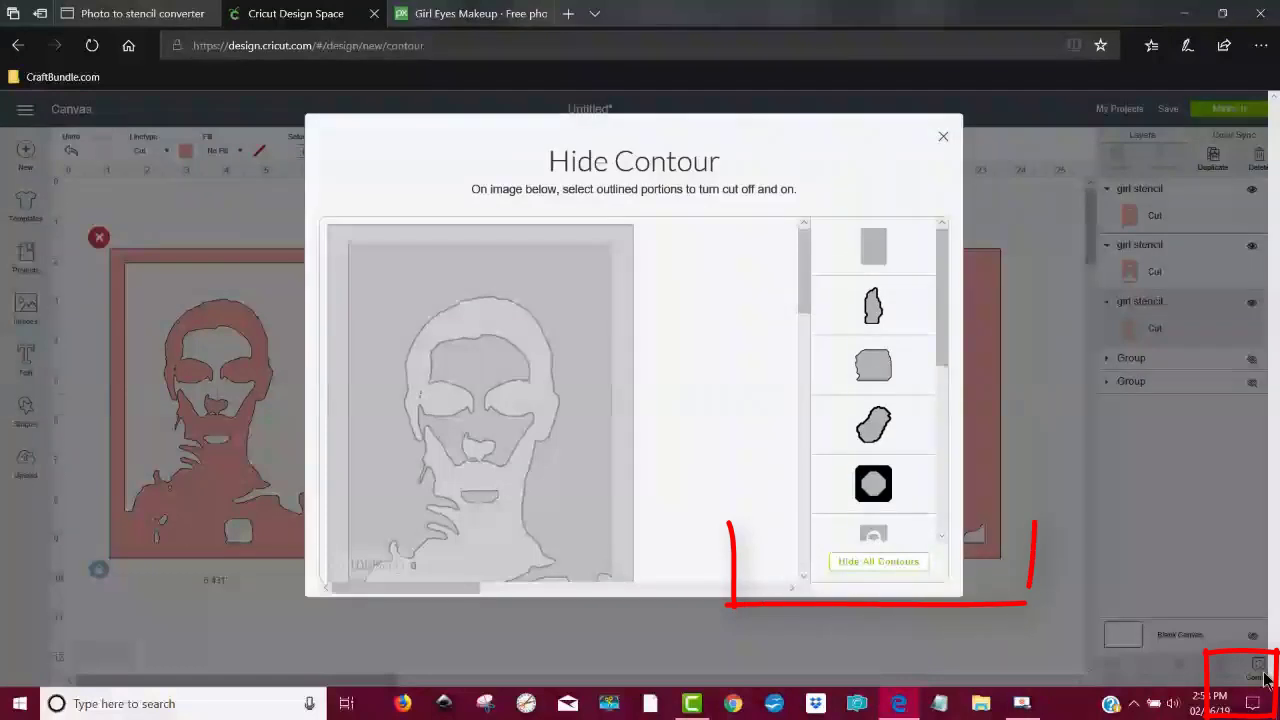
click(876, 562)
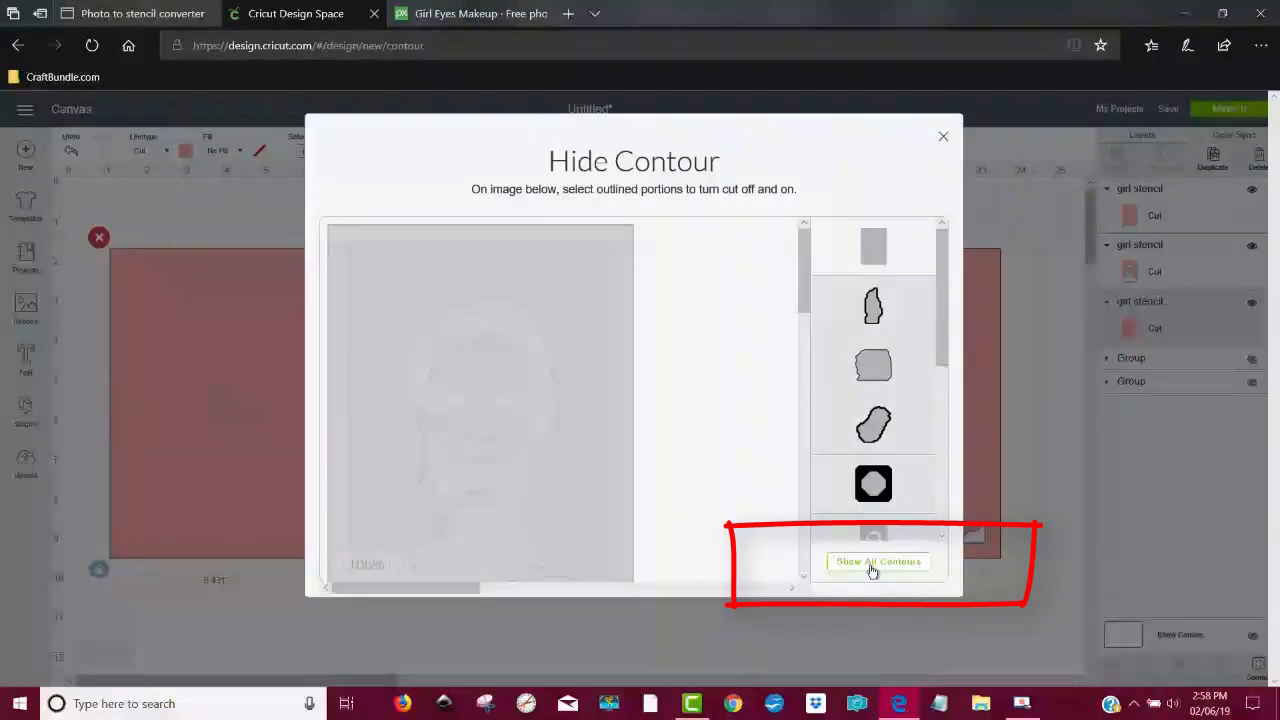
click(792, 645)
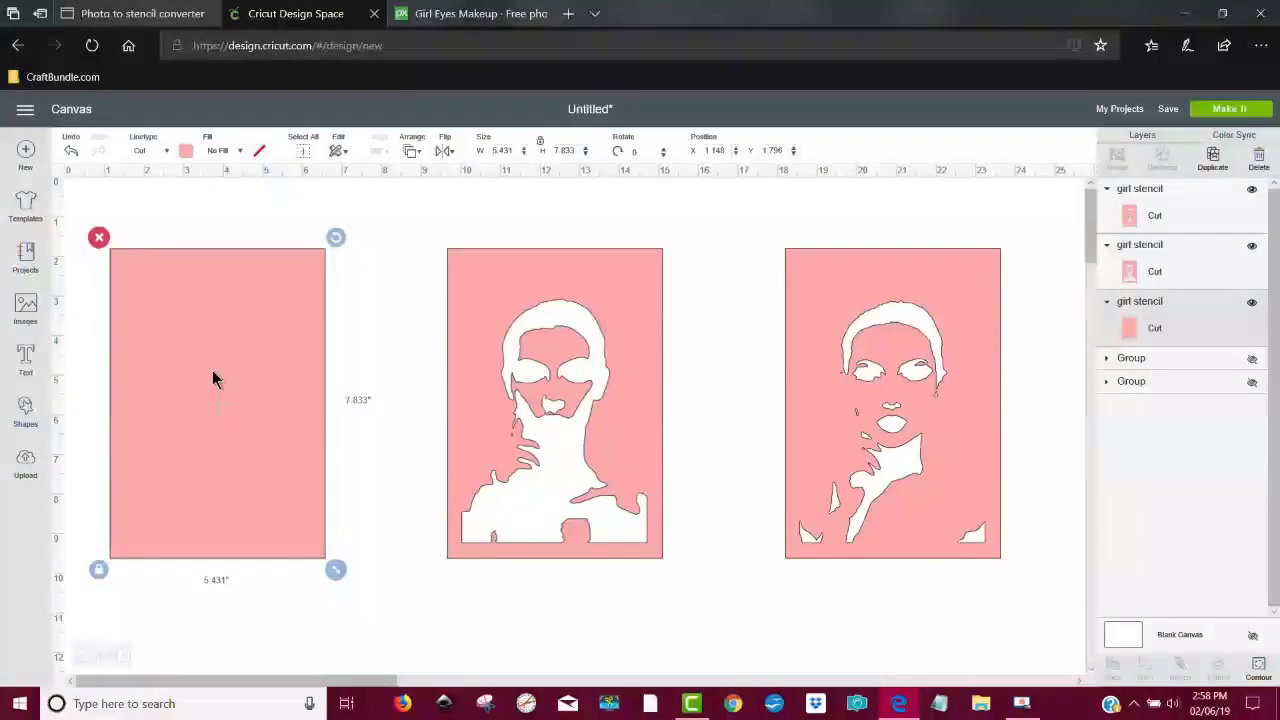
Step: Set the material color of the leftmost solid rectangle to dark blue, the first of the project's material colors
click(185, 150)
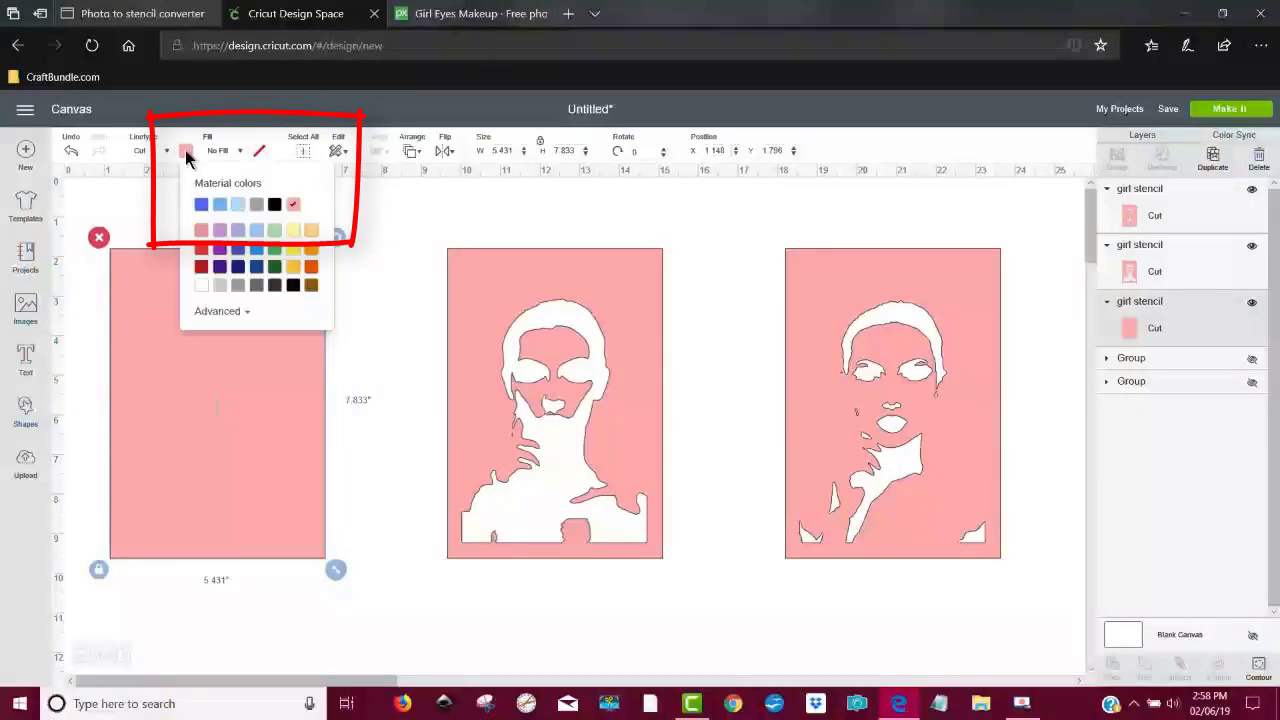
click(202, 206)
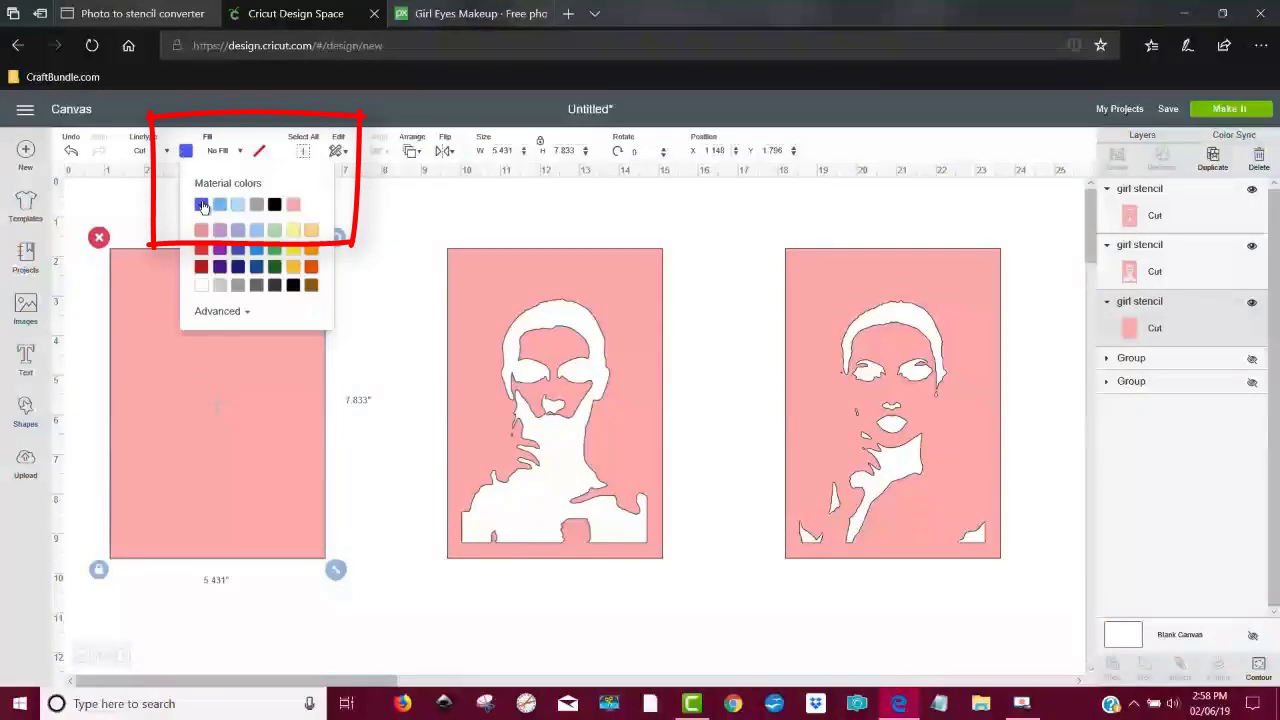
click(446, 210)
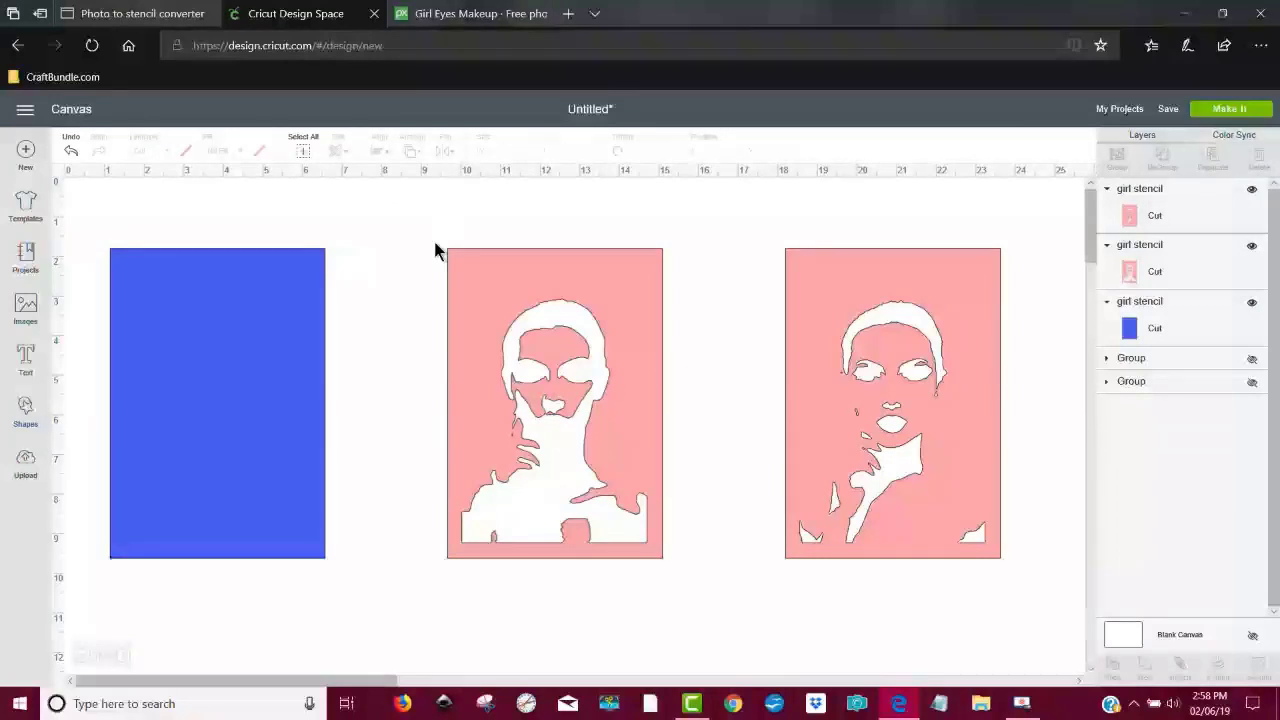
Step: Color the middle stencil piece medium blue and the rightmost stencil piece light blue, using the project's material colors
click(490, 284)
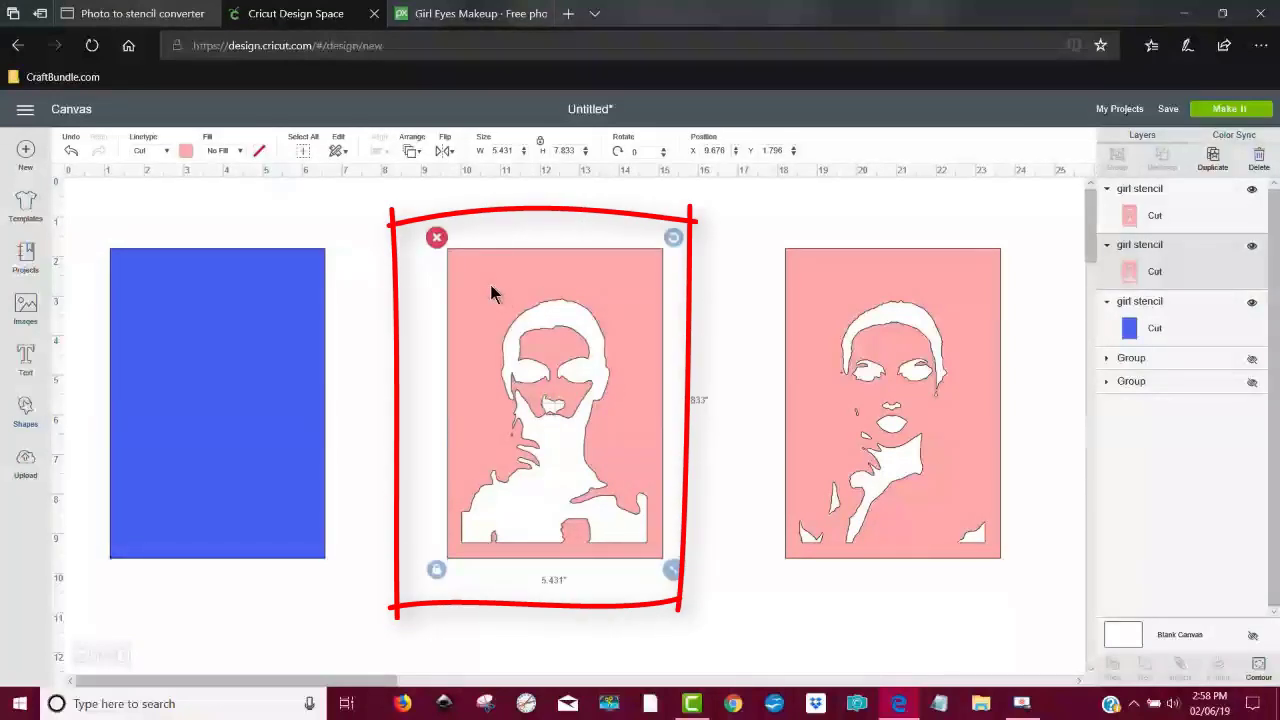
click(185, 150)
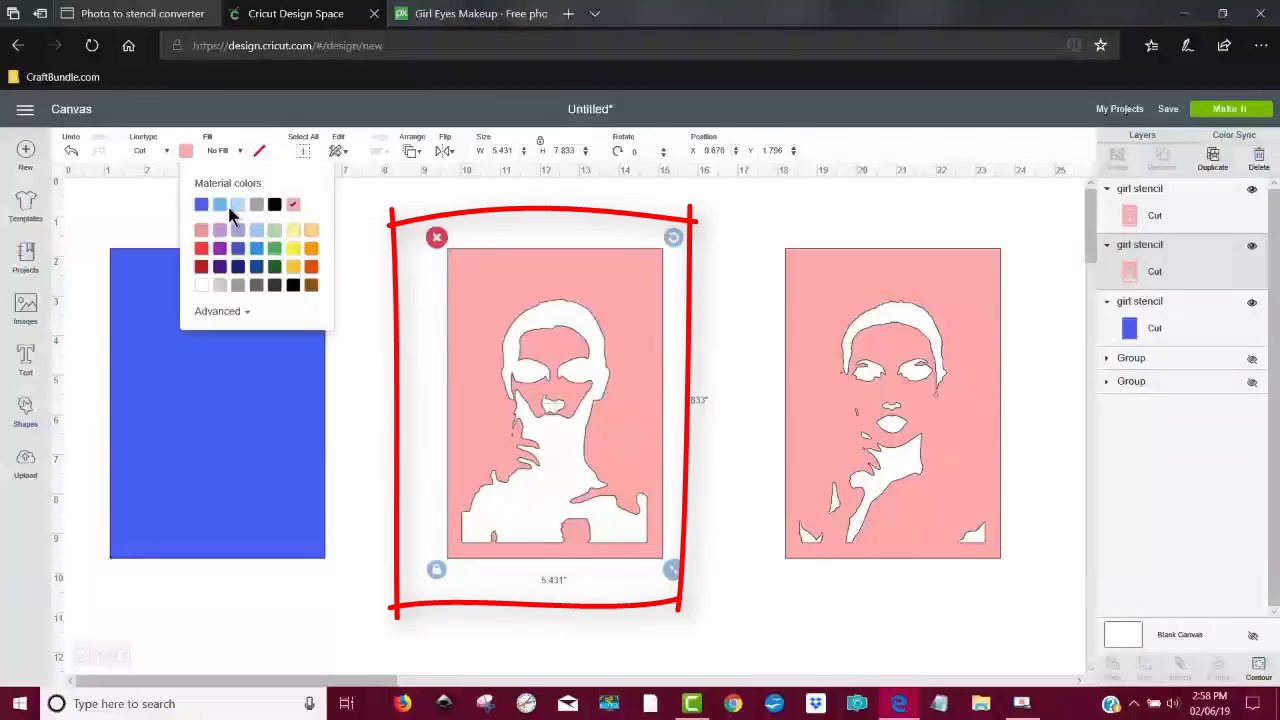
click(220, 206)
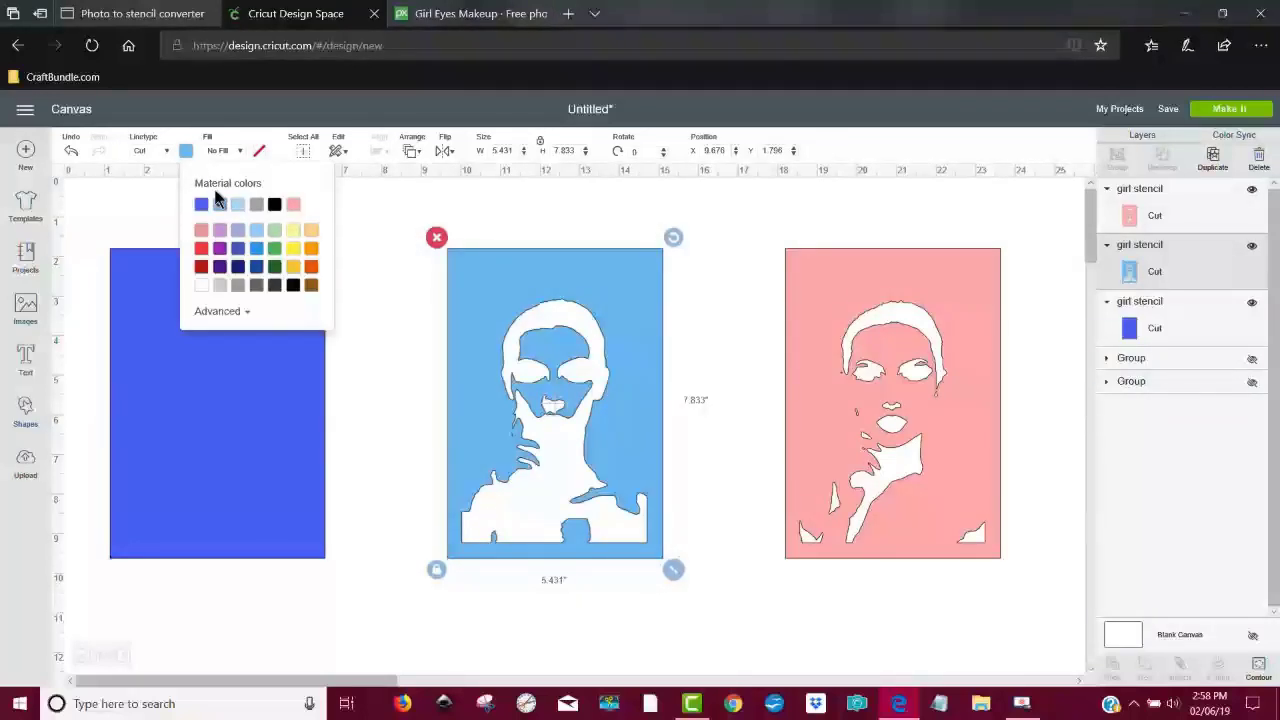
click(827, 287)
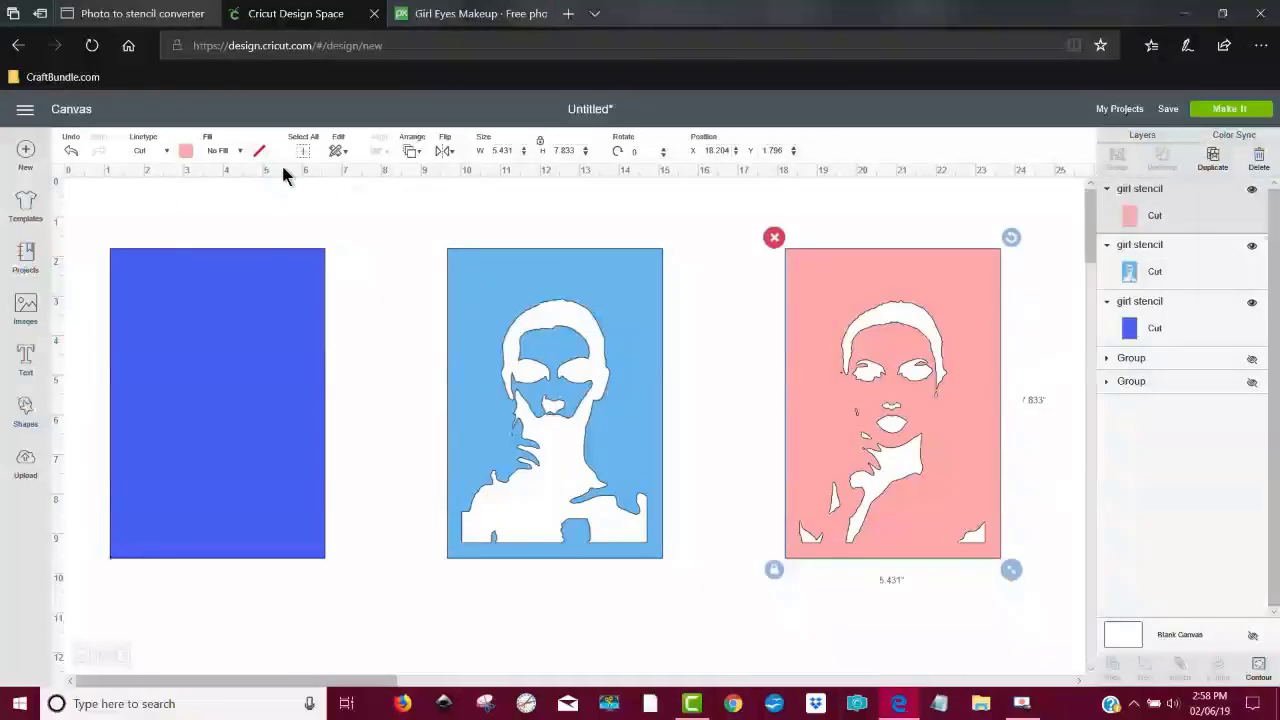
click(186, 150)
click(237, 205)
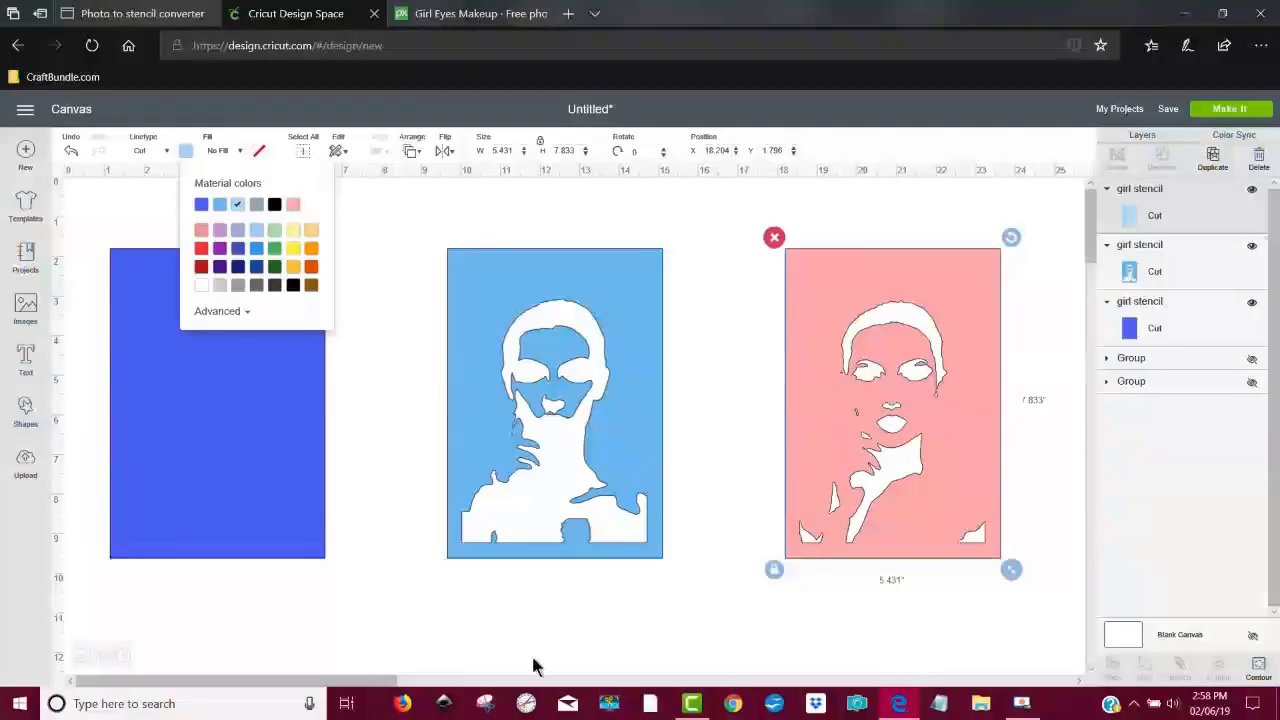
click(648, 645)
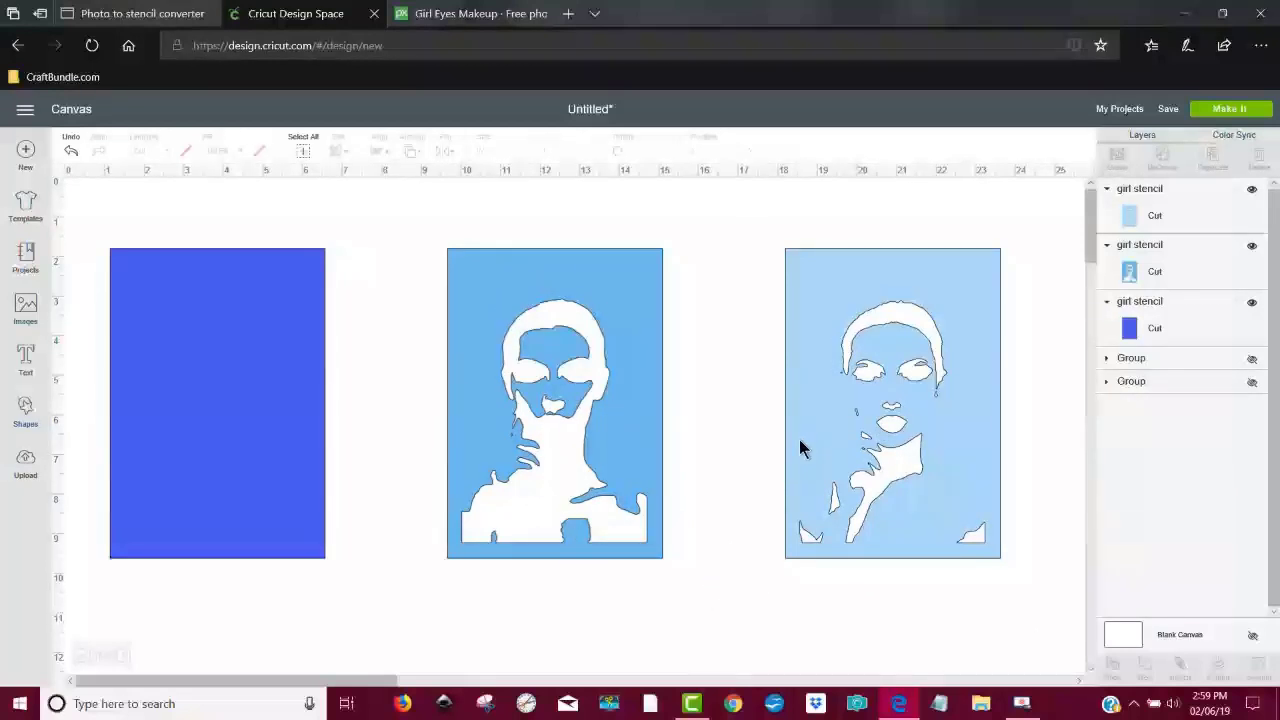
Step: Place the medium blue stencil over the dark blue rectangle and move the light blue stencil to about X 13.44, Y 1.85
click(569, 460)
drag(572, 463, 233, 465)
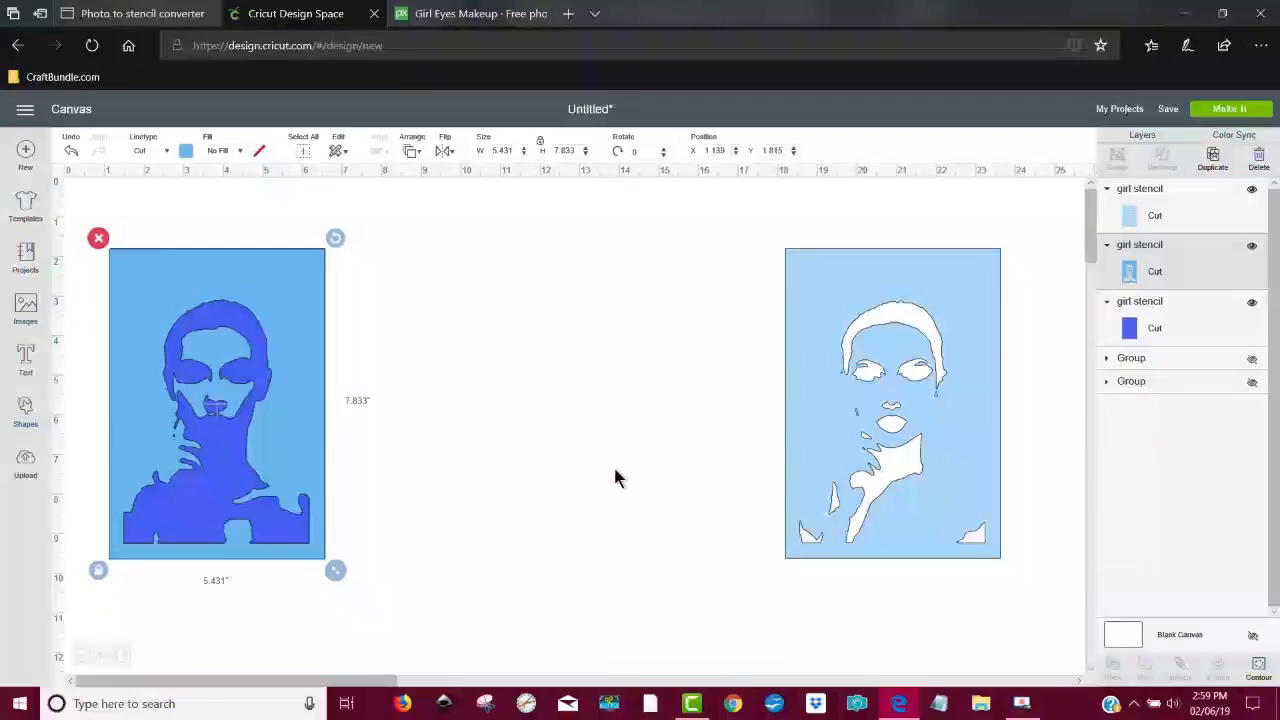
click(670, 473)
drag(811, 422, 649, 423)
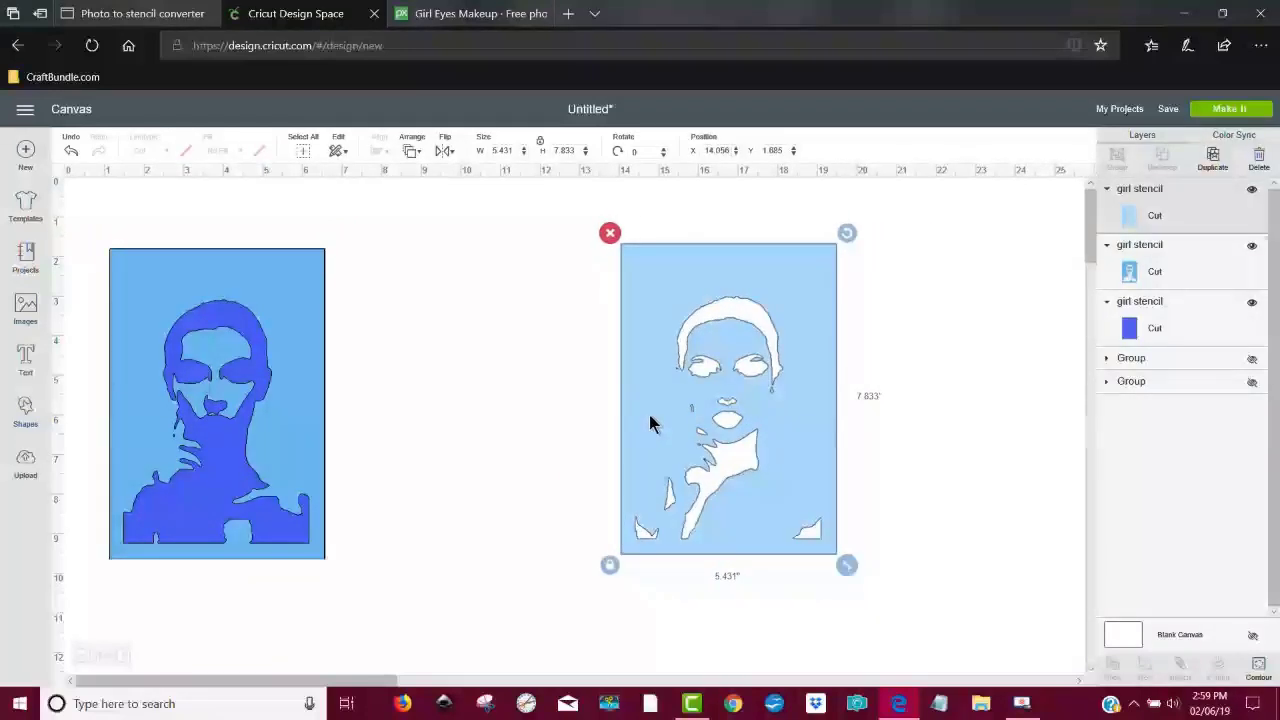
drag(677, 367, 652, 378)
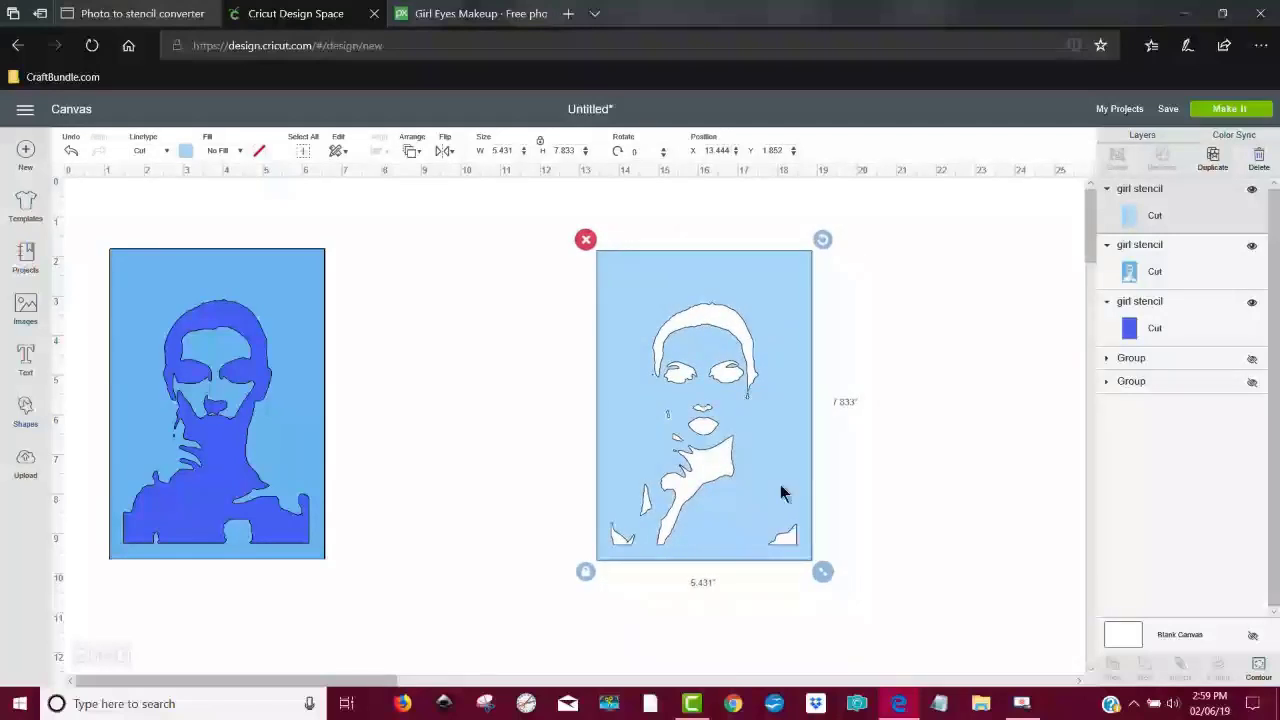
Step: Hide the tiny speck contours beside the ear and the fingers of the light blue stencil, then close the Hide Contour dialog
click(1260, 667)
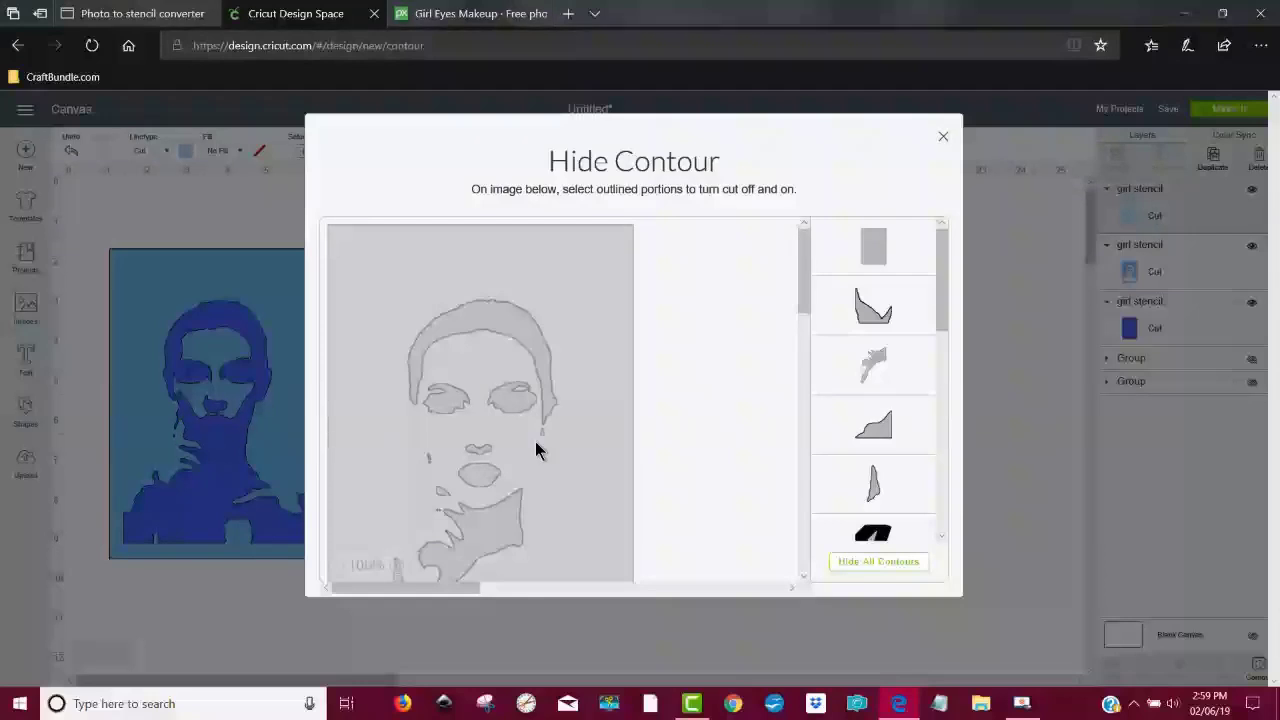
click(440, 518)
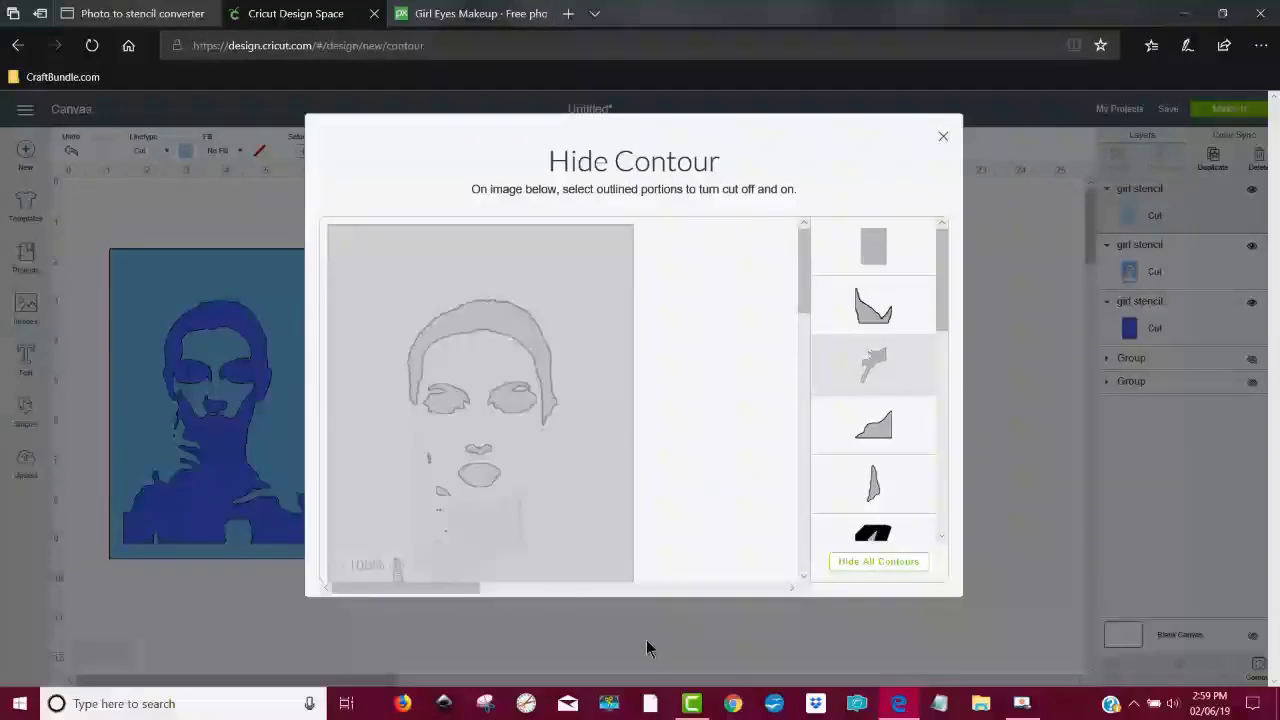
click(868, 374)
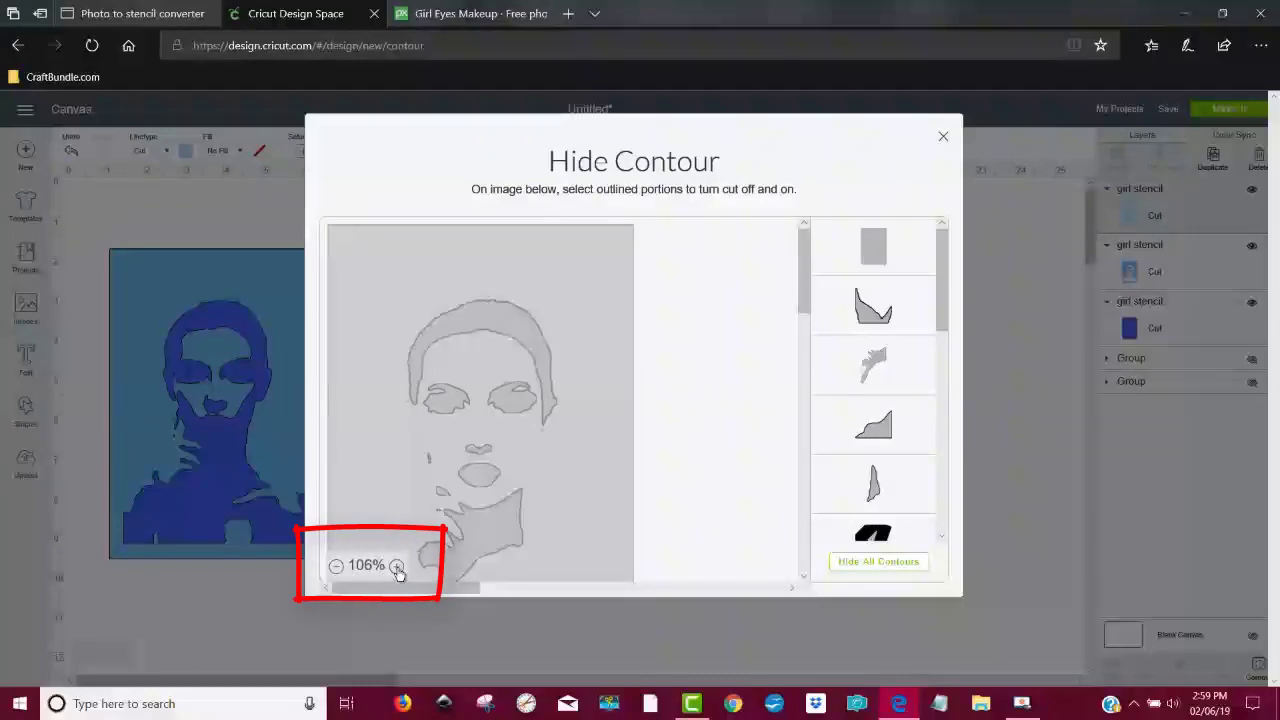
click(396, 566)
click(396, 566)
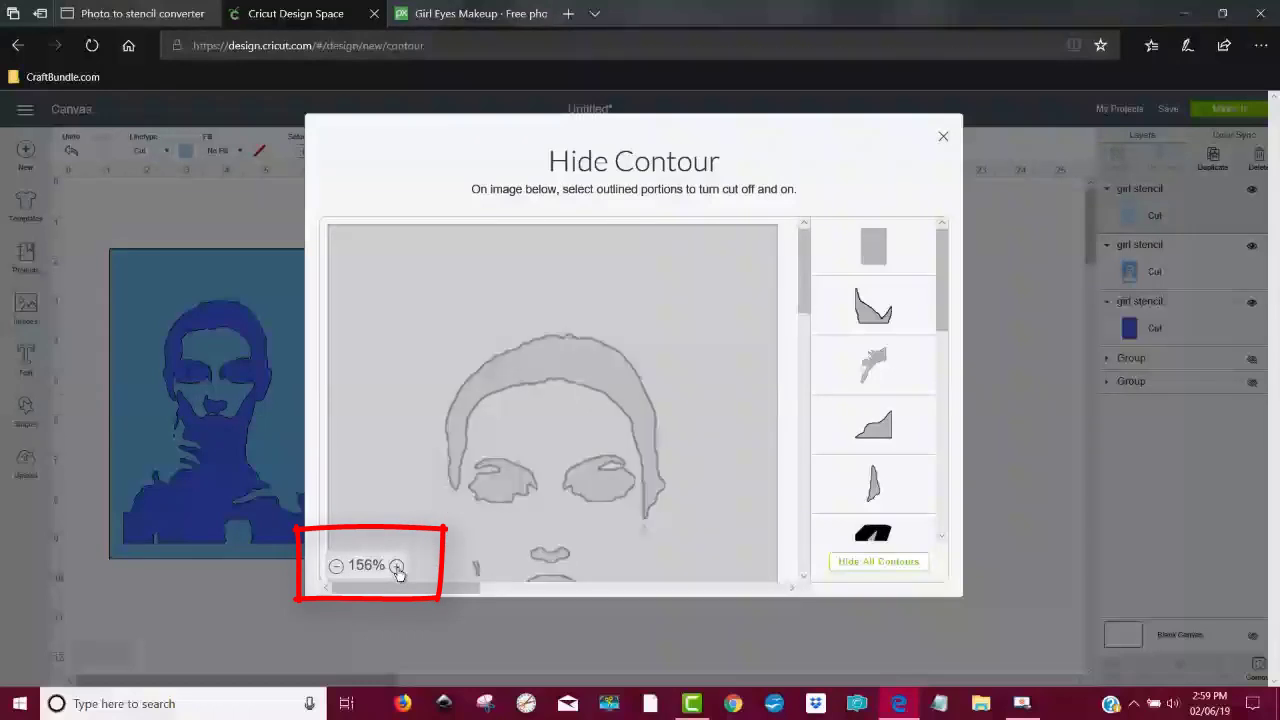
click(396, 566)
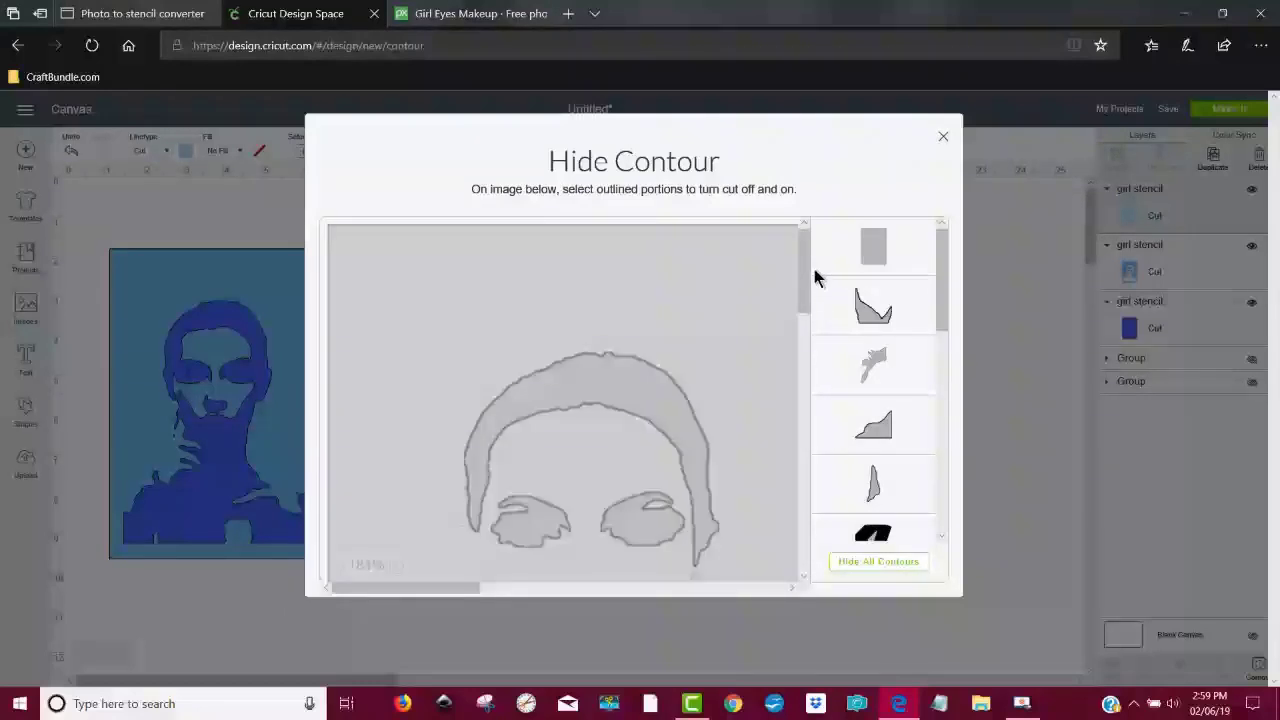
drag(806, 262, 803, 334)
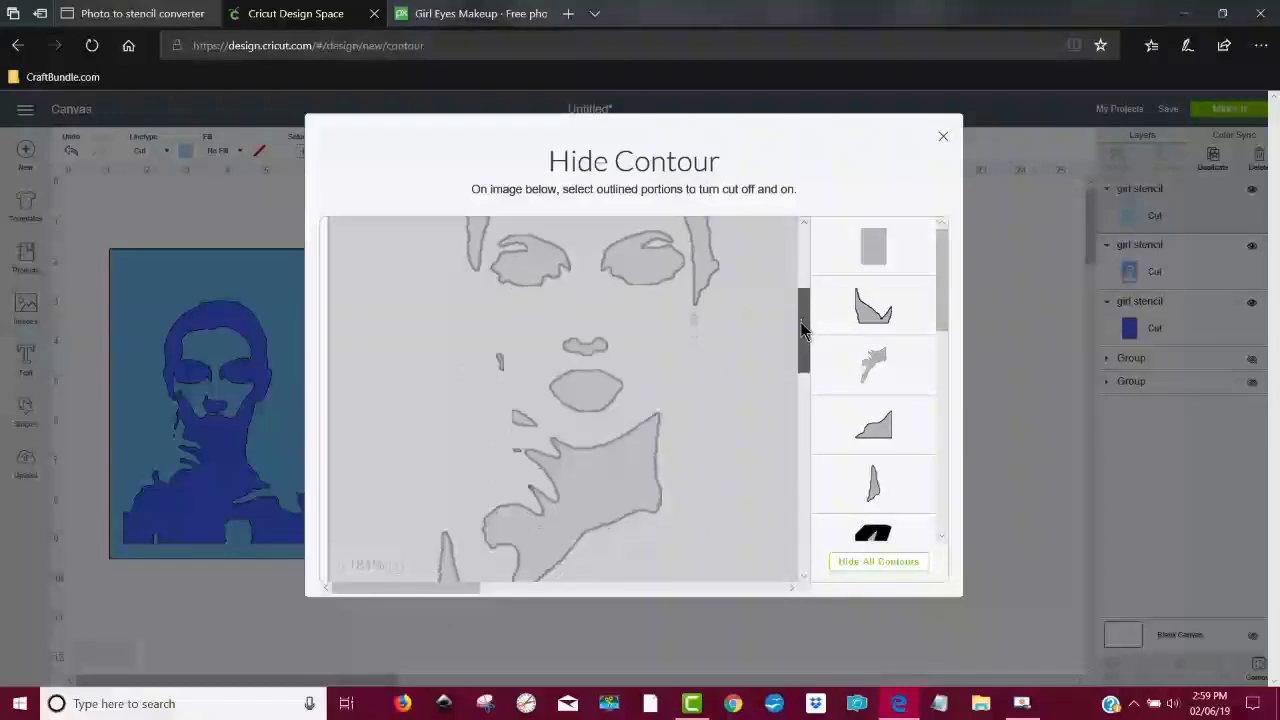
click(514, 442)
scroll(740, 470, down, 3)
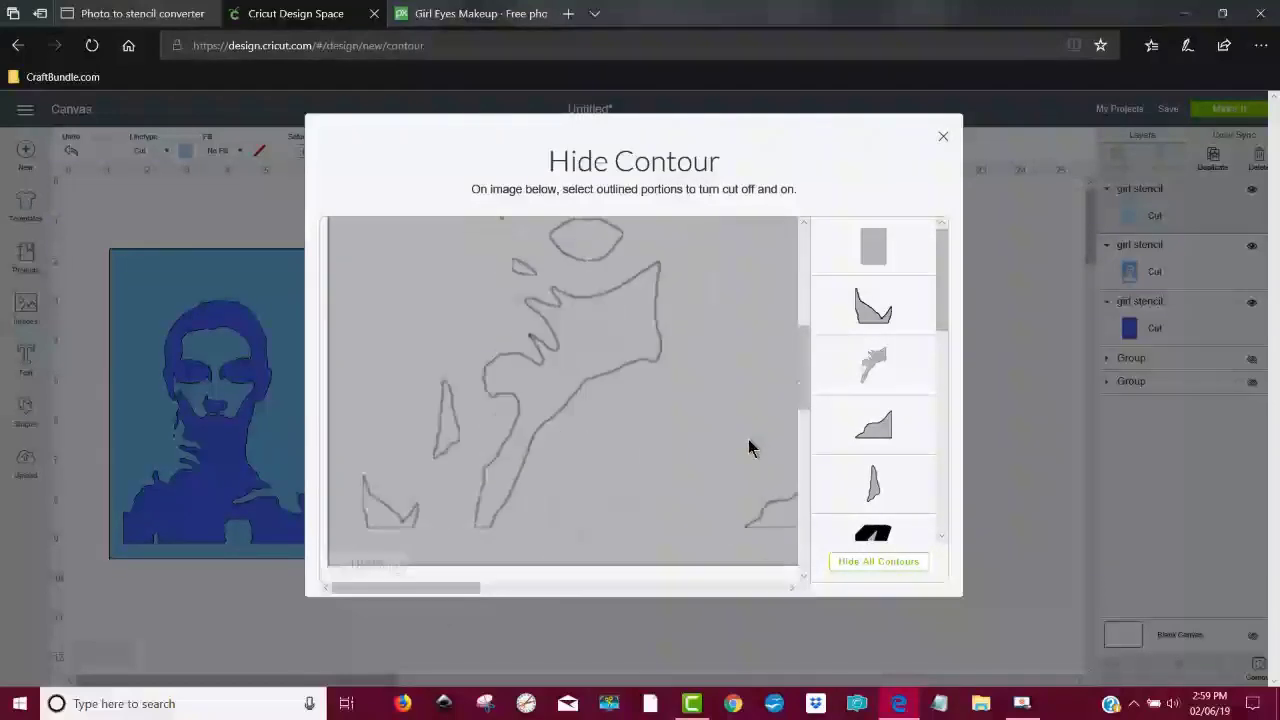
scroll(748, 445, up, 3)
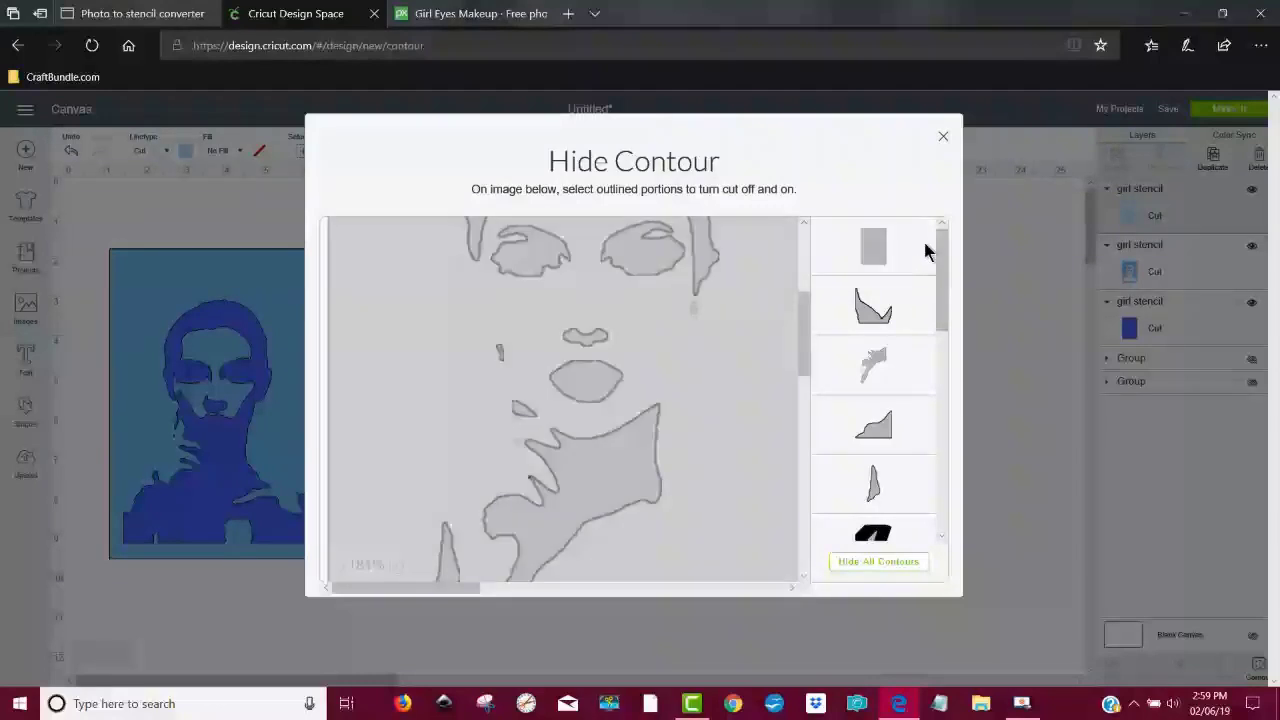
click(943, 139)
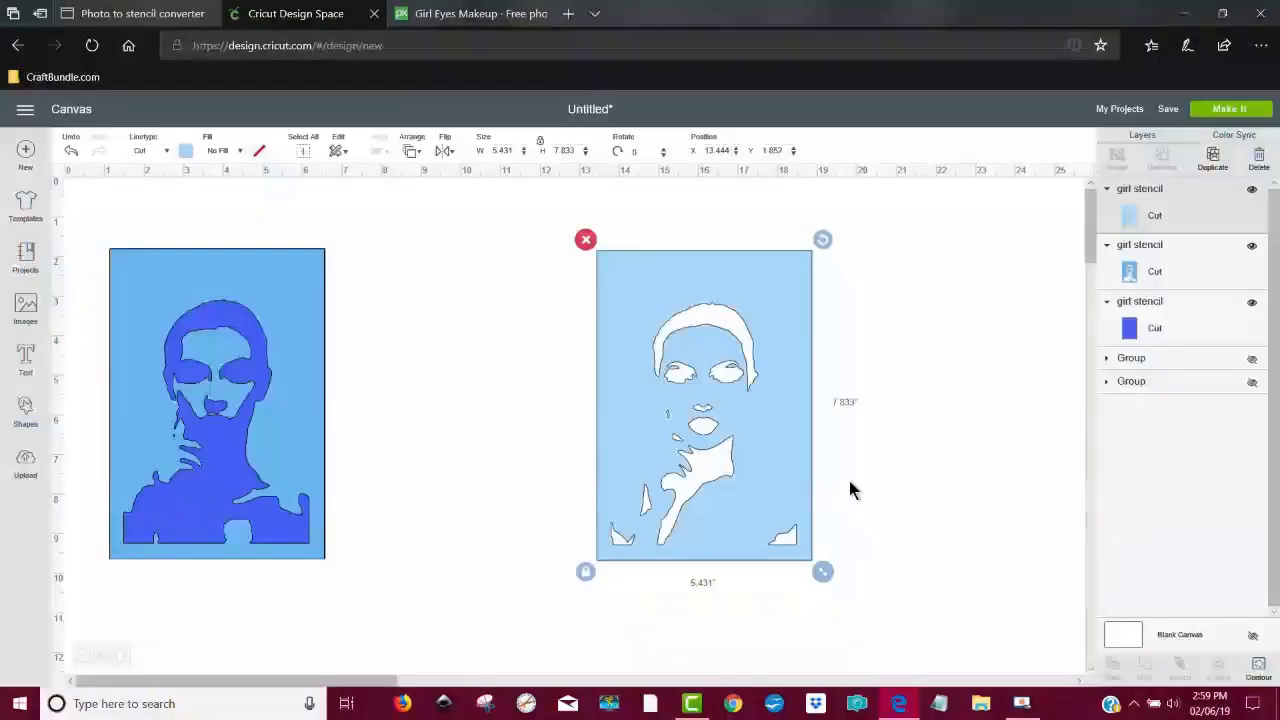
Step: Try the light blue stencil on top of the stack, then spread the two portrait stencils out to about X 10.67 and X 17.18
drag(760, 402, 272, 402)
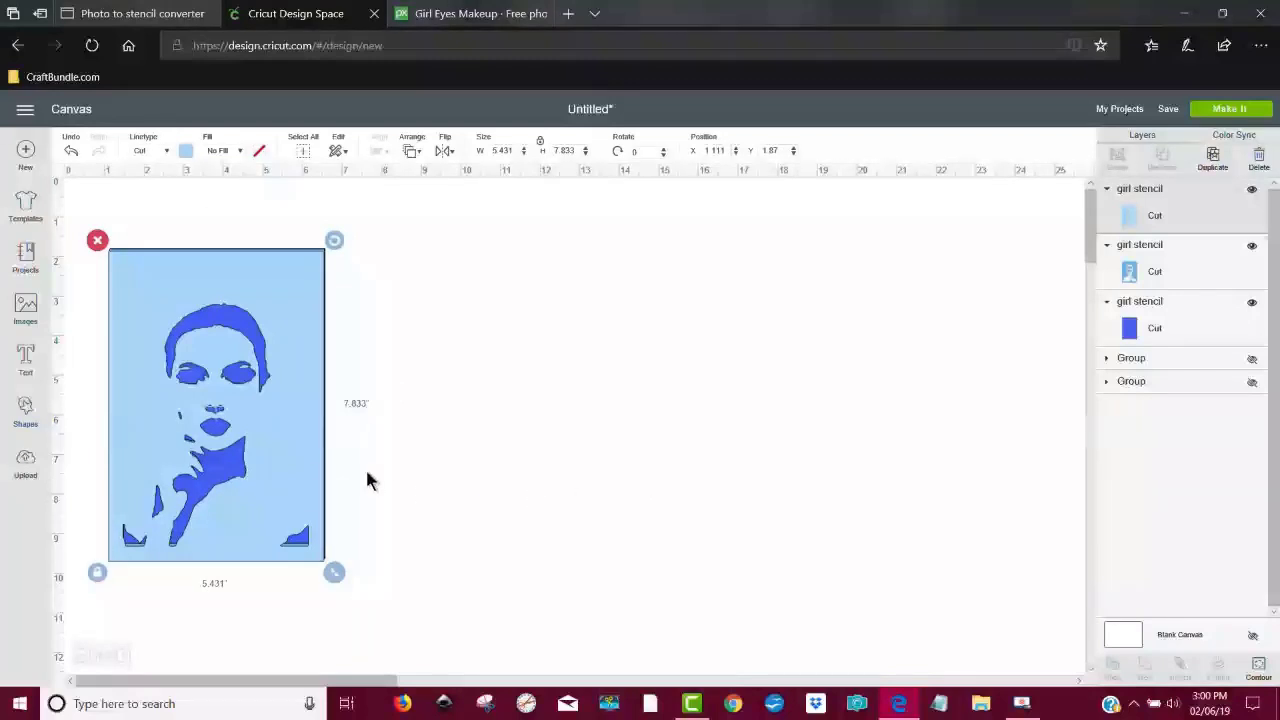
drag(307, 436, 685, 417)
drag(314, 397, 955, 395)
Step: Recolor the light blue stencil to medium blue and place it over the dark blue rectangle at about X 1.15, Y 1.82
click(691, 438)
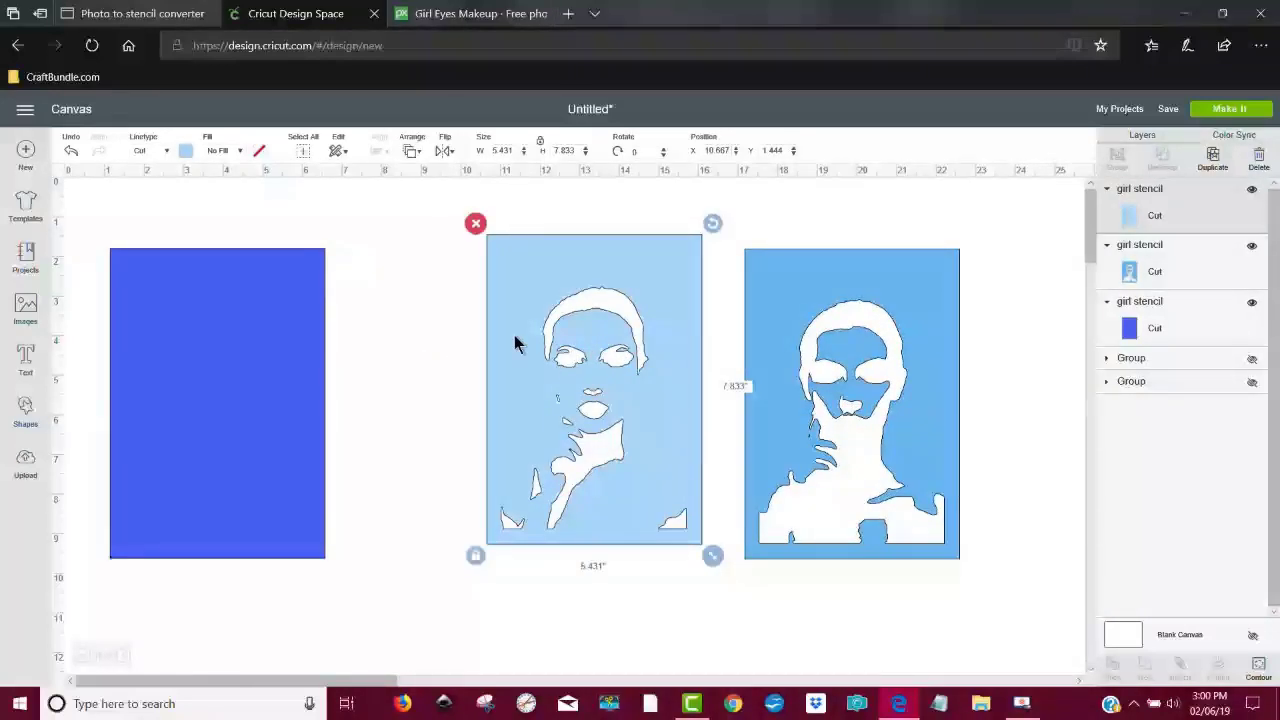
click(186, 152)
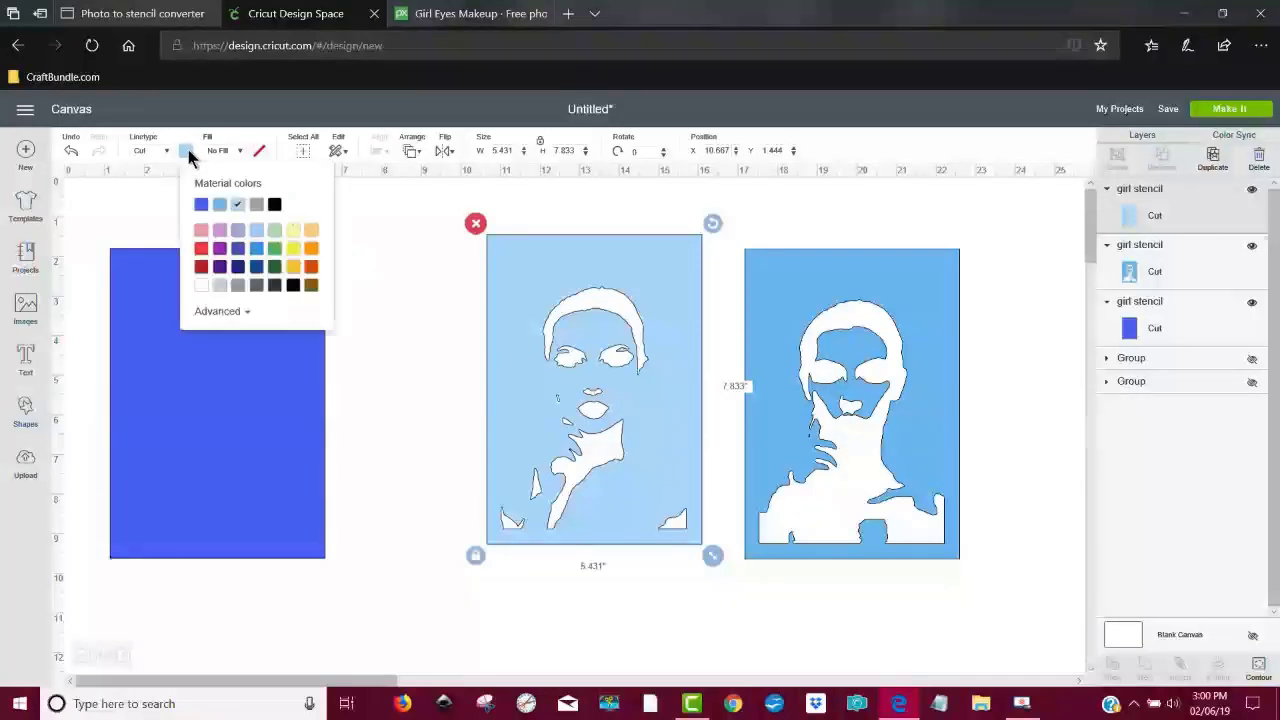
click(220, 205)
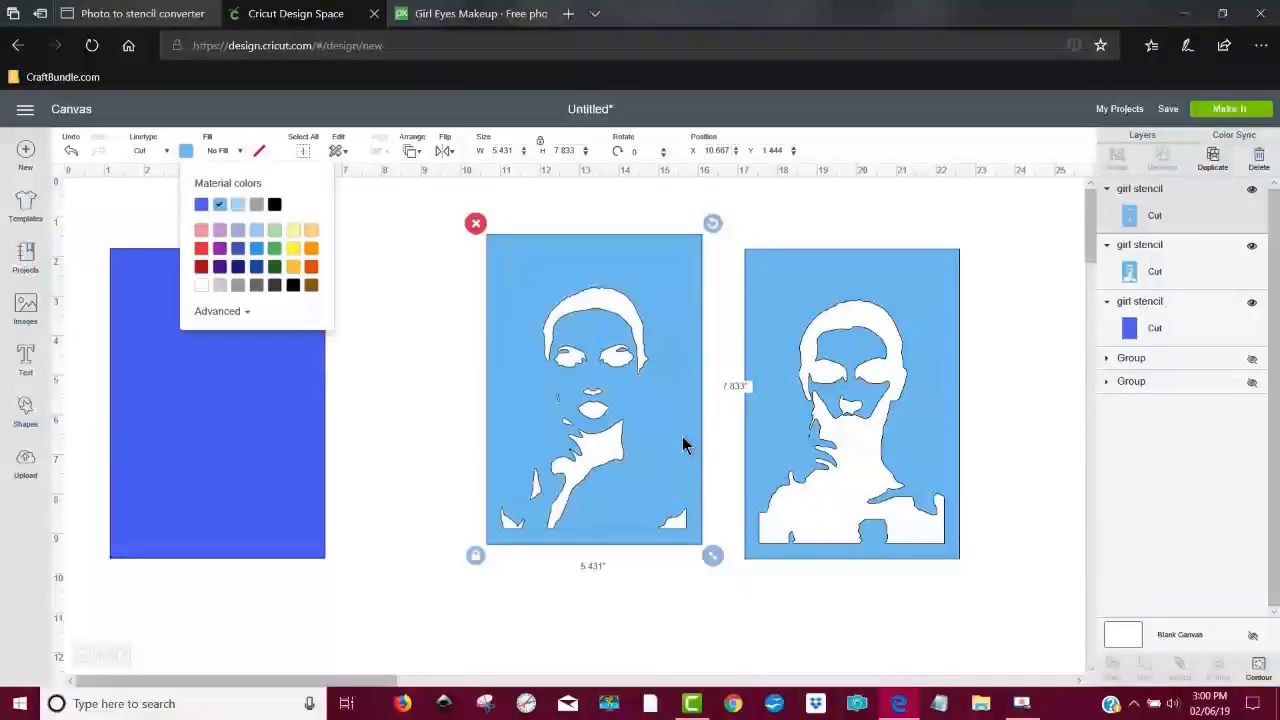
drag(634, 440, 296, 451)
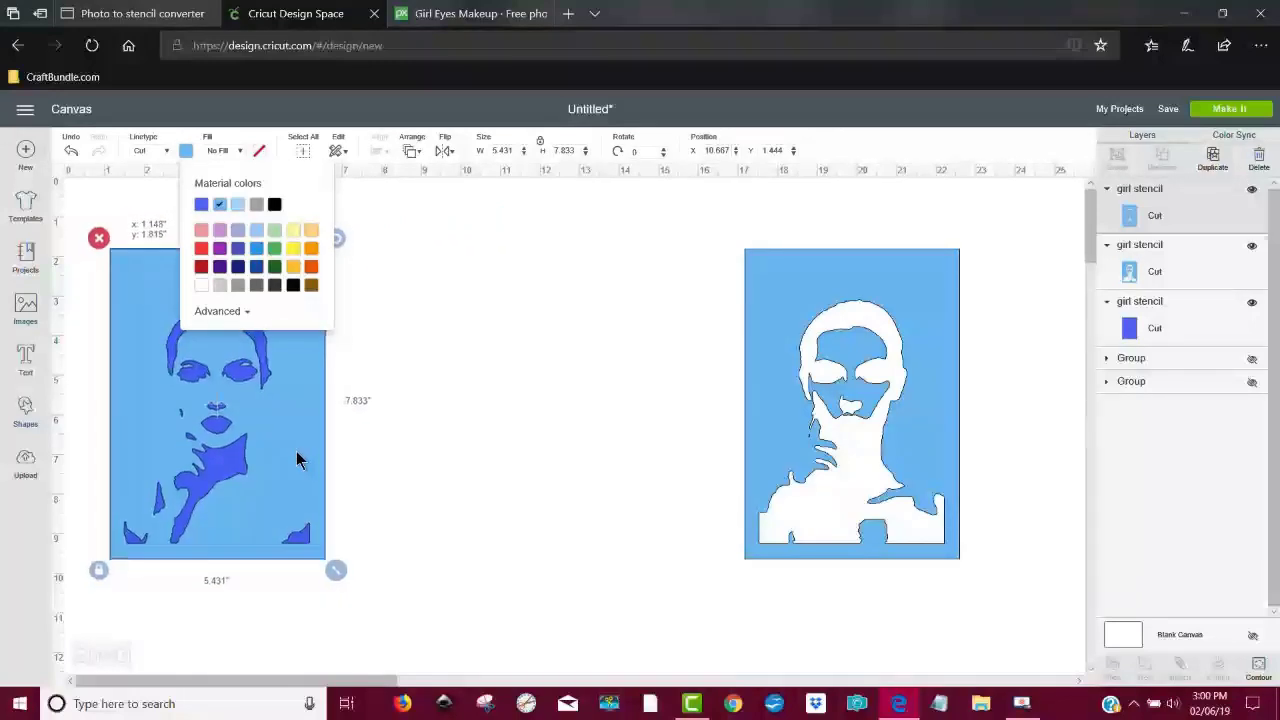
click(513, 440)
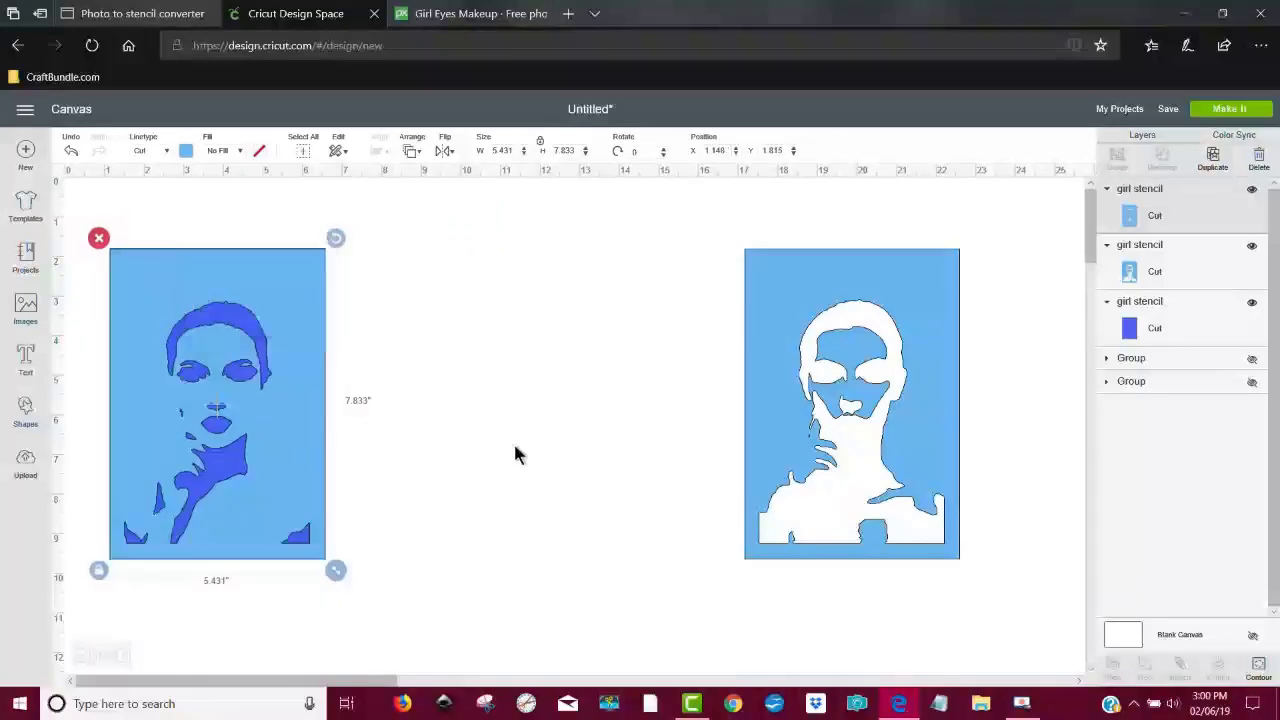
Step: Recolor the separate stencil with the larger cutout to light blue and move it beside the stack at about X 9.95, Y 2.02
click(788, 296)
click(187, 150)
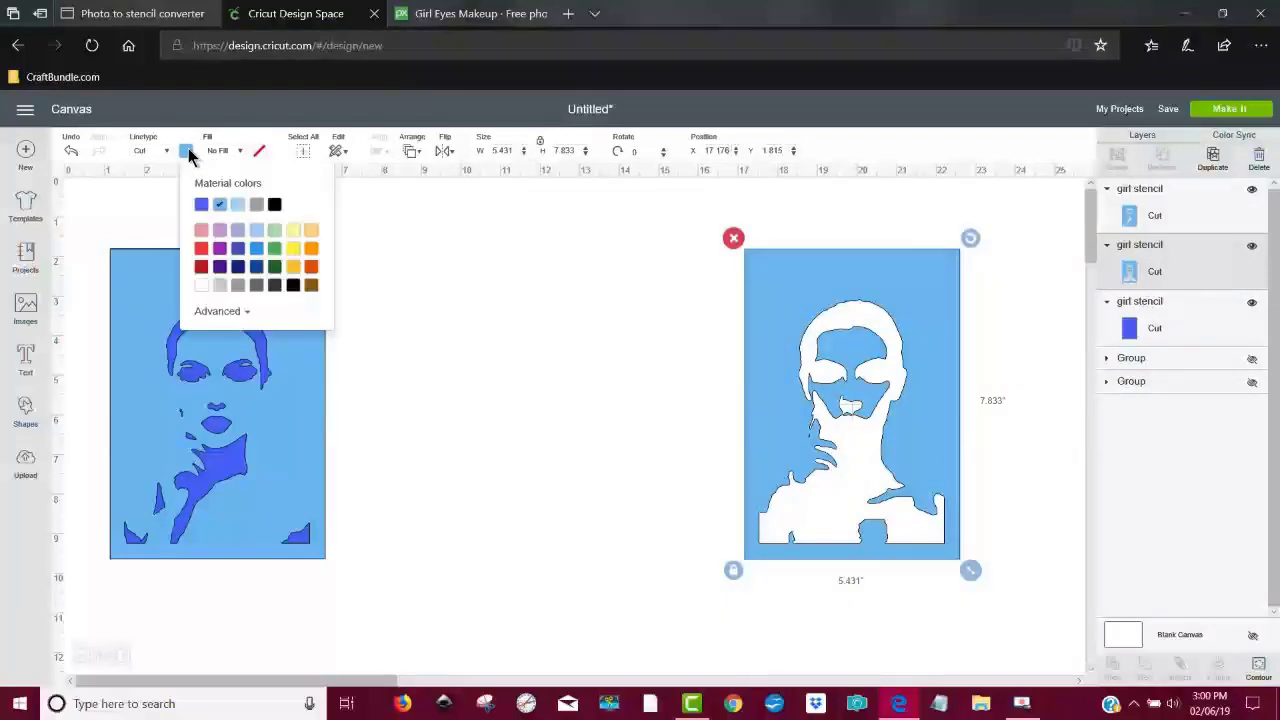
click(240, 205)
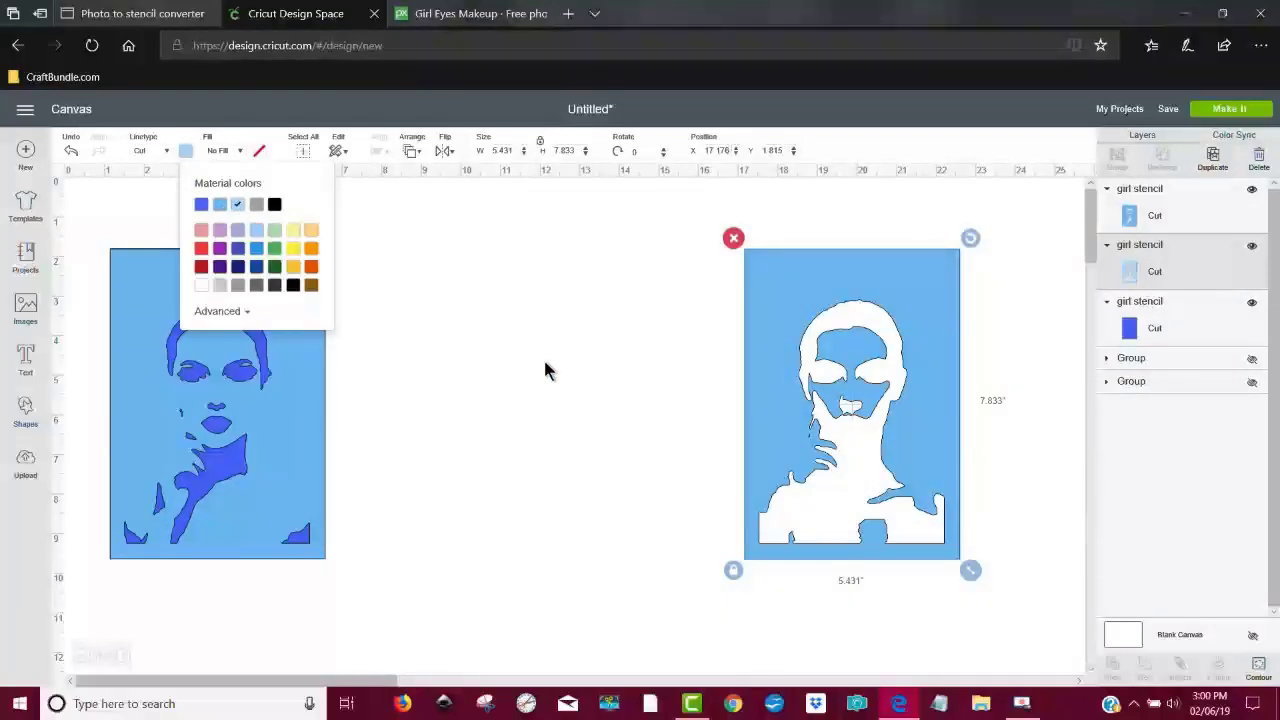
click(618, 358)
drag(790, 304, 508, 306)
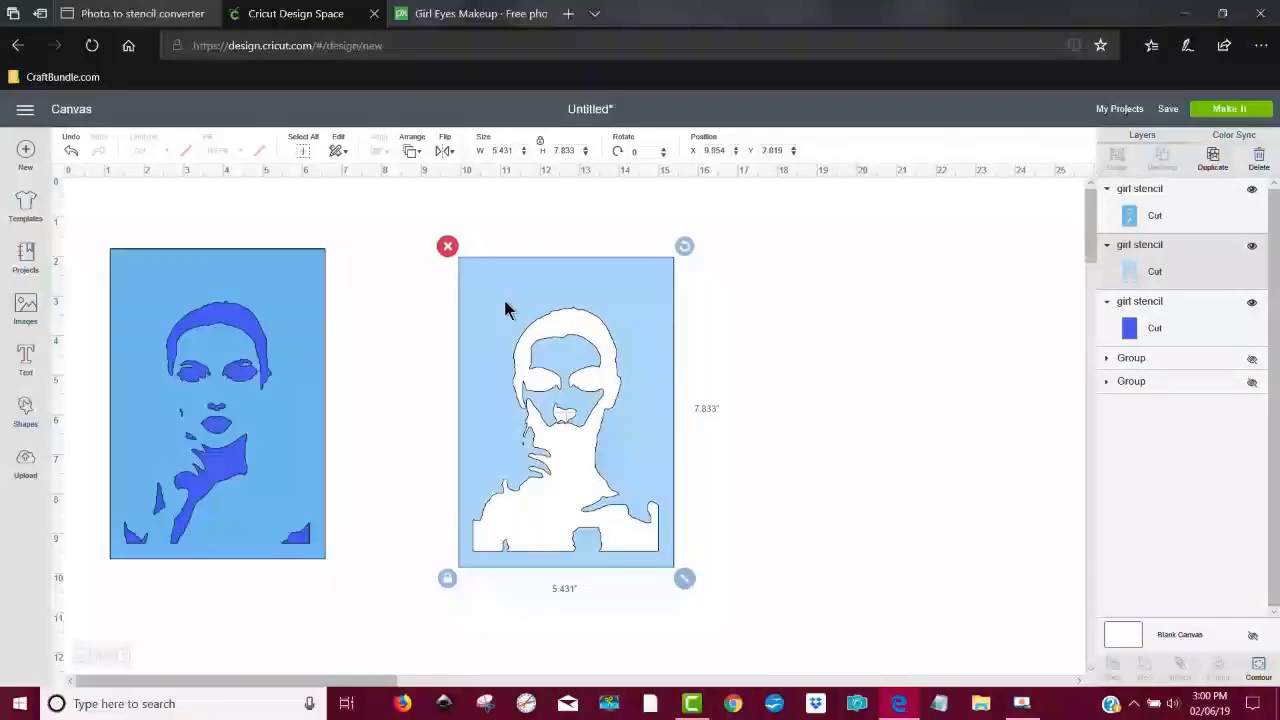
Step: Send the light blue stencil to the front and place it on top of the other two stacked pieces
right_click(533, 298)
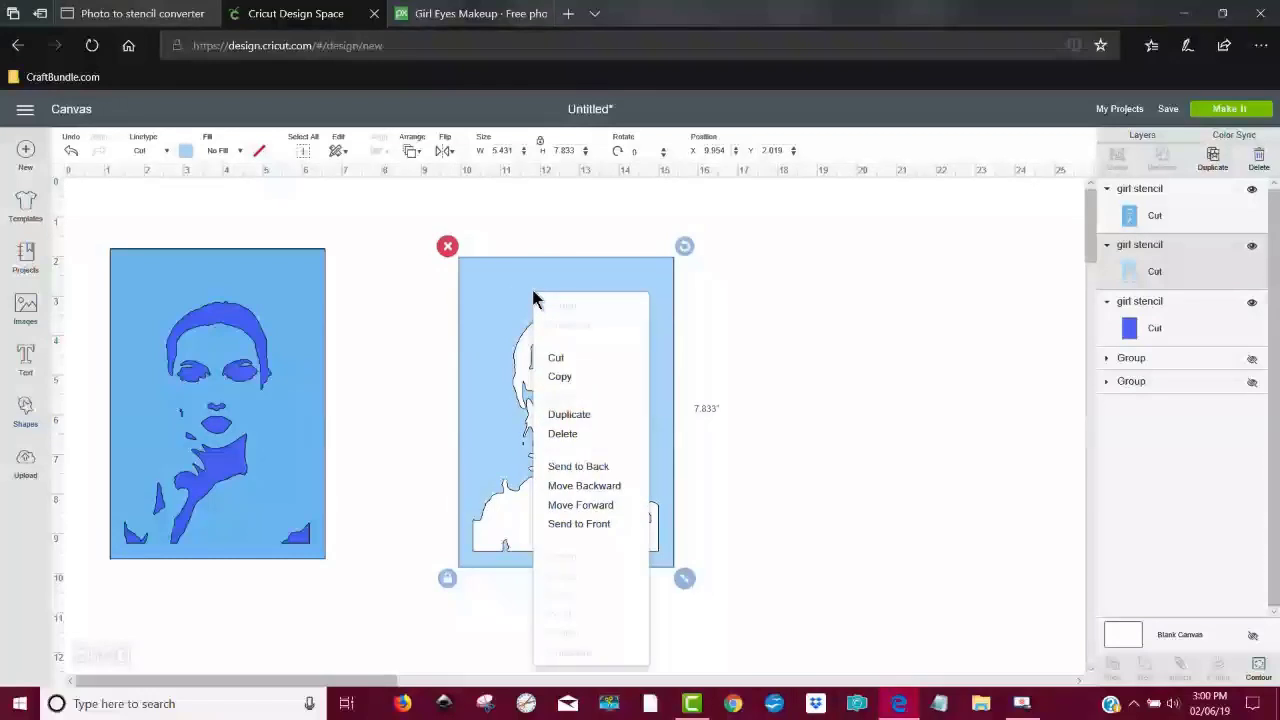
click(594, 524)
drag(520, 309, 179, 293)
click(474, 388)
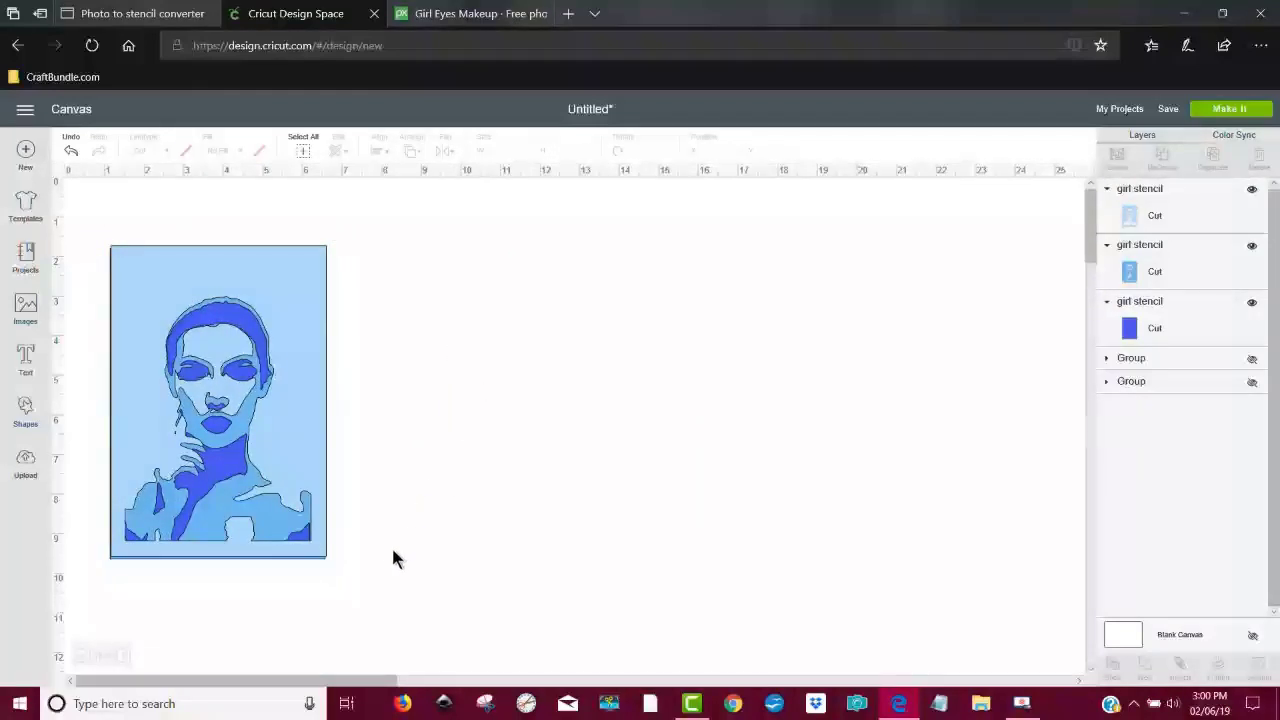
Step: Select all three stacked girl stencil layers and align them with the Center option
mouse_move(360, 590)
mouse_down()
mouse_move(263, 477)
mouse_move(245, 425)
mouse_up()
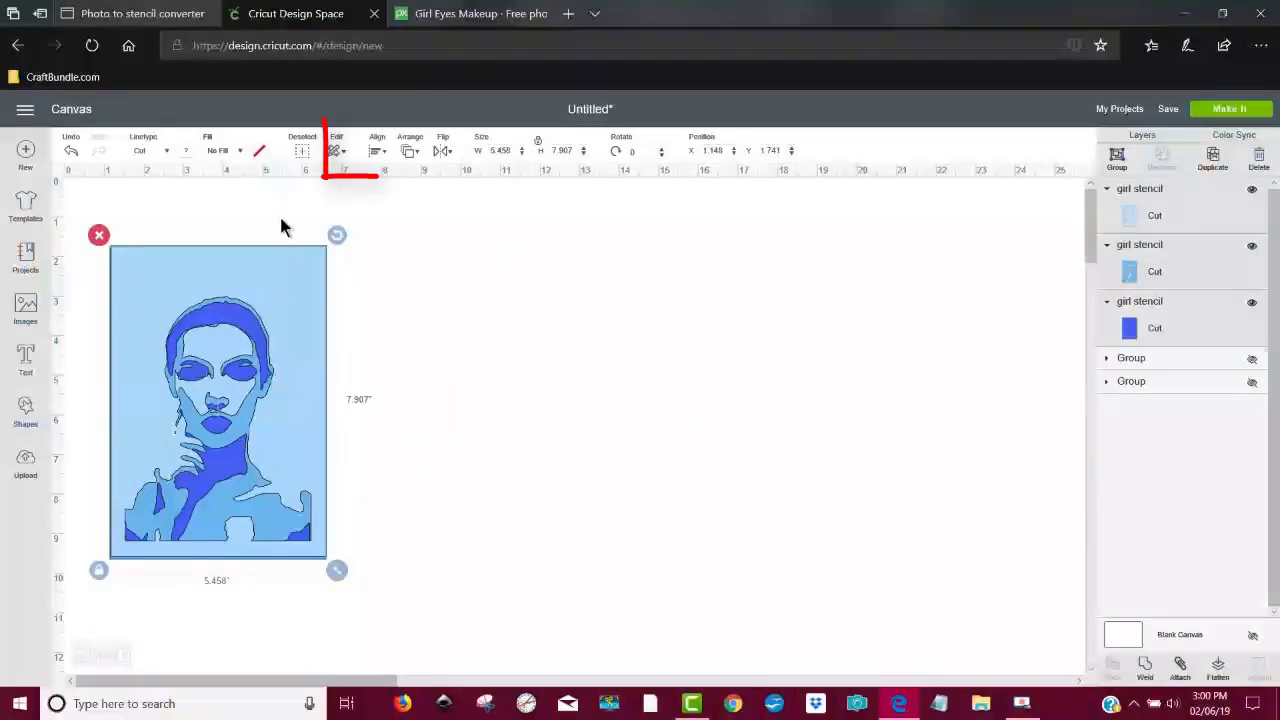
click(378, 155)
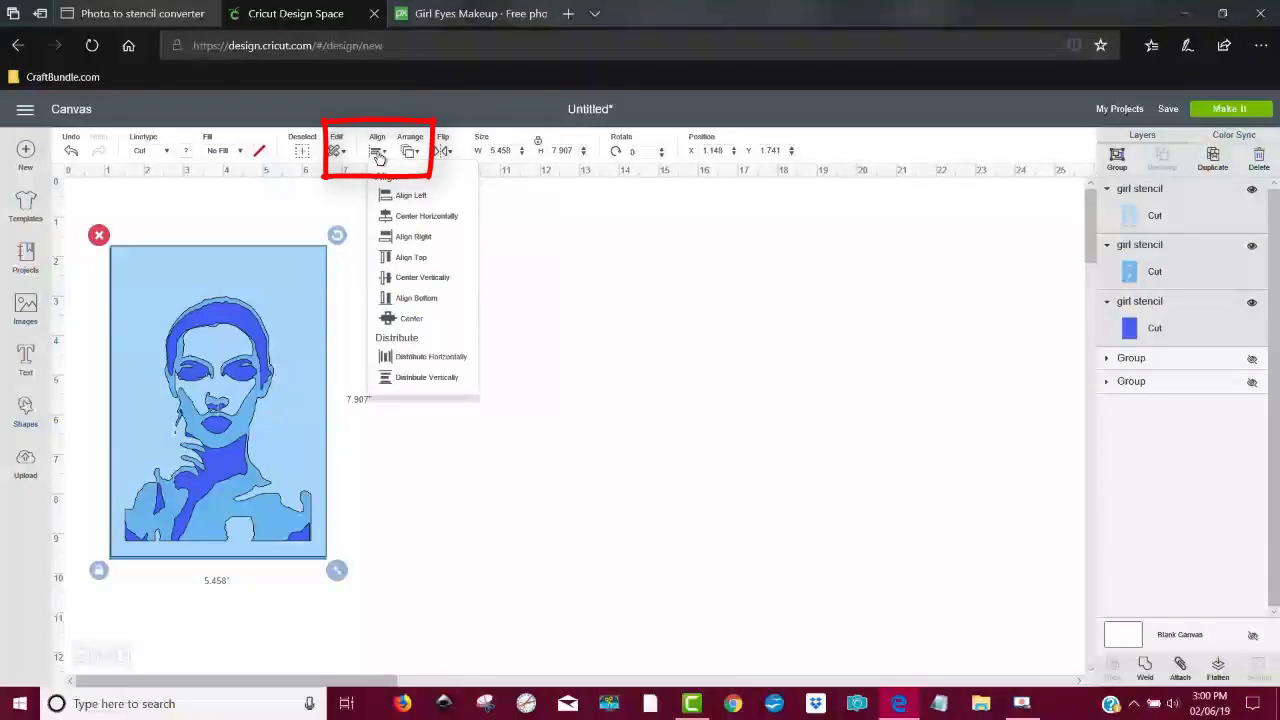
click(420, 320)
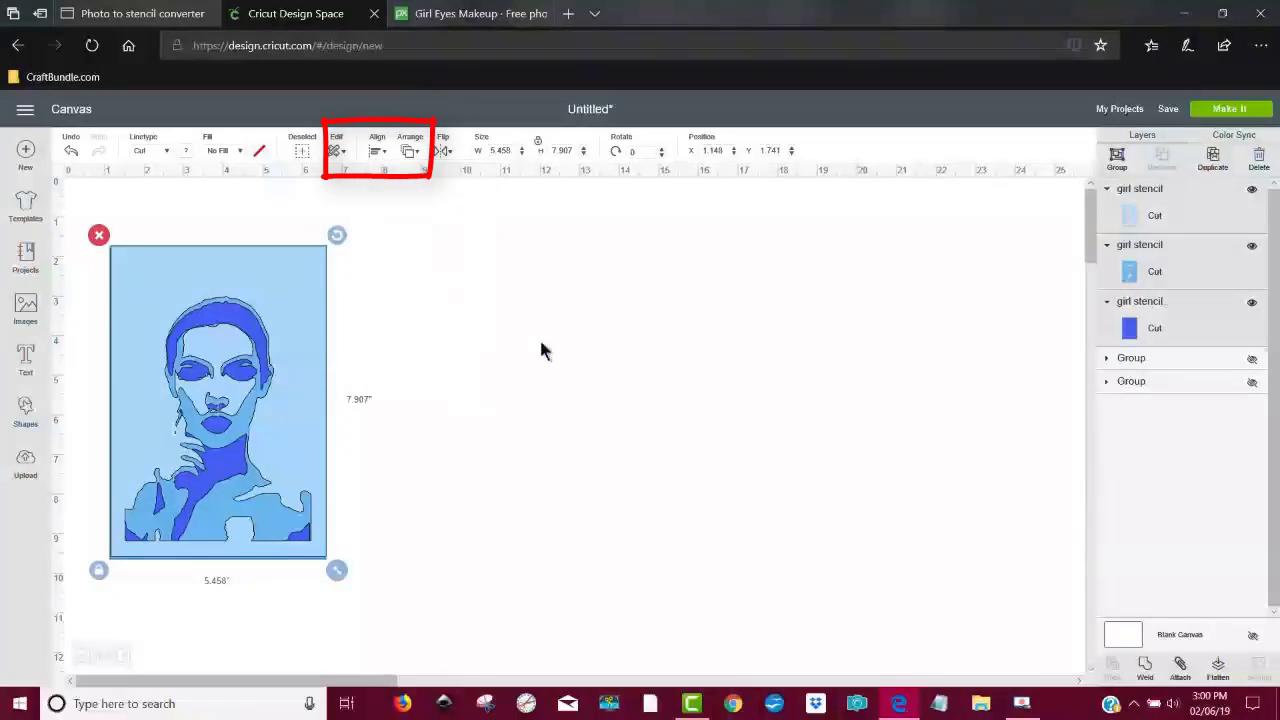
Step: Preview the cut mats for all three stencil colors with Make It, and return to the canvas without cutting
click(653, 387)
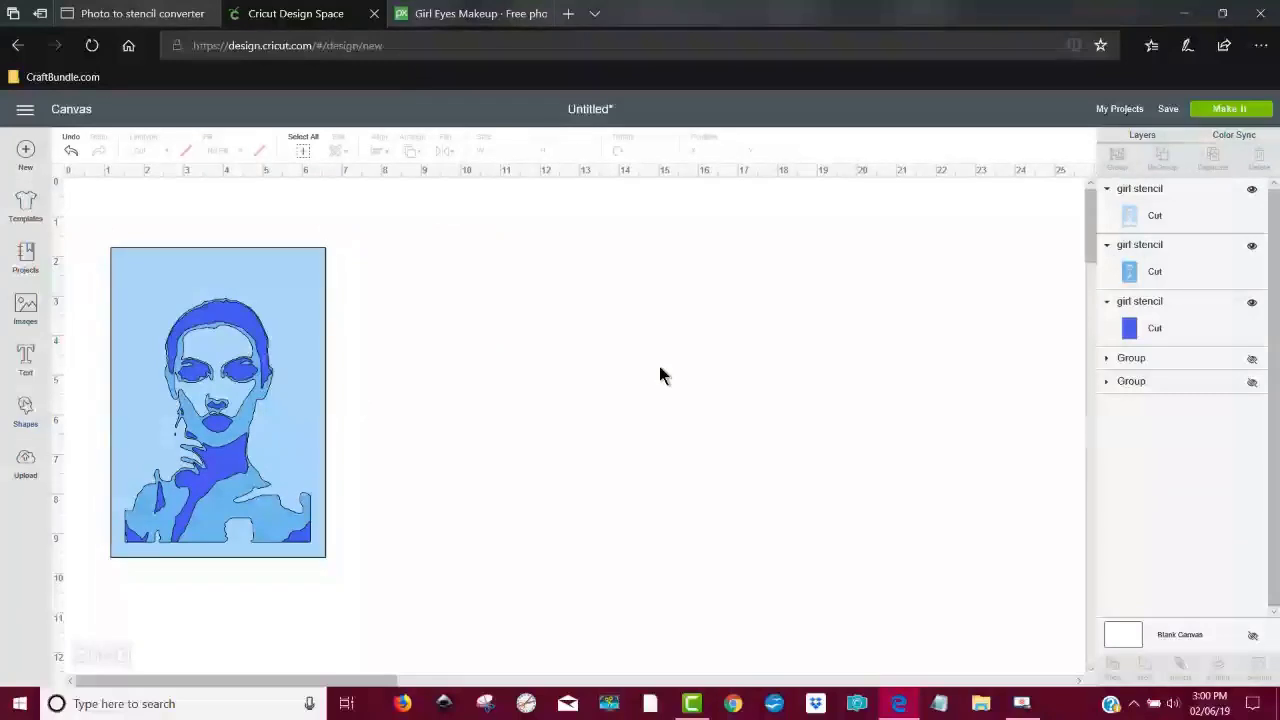
click(1230, 110)
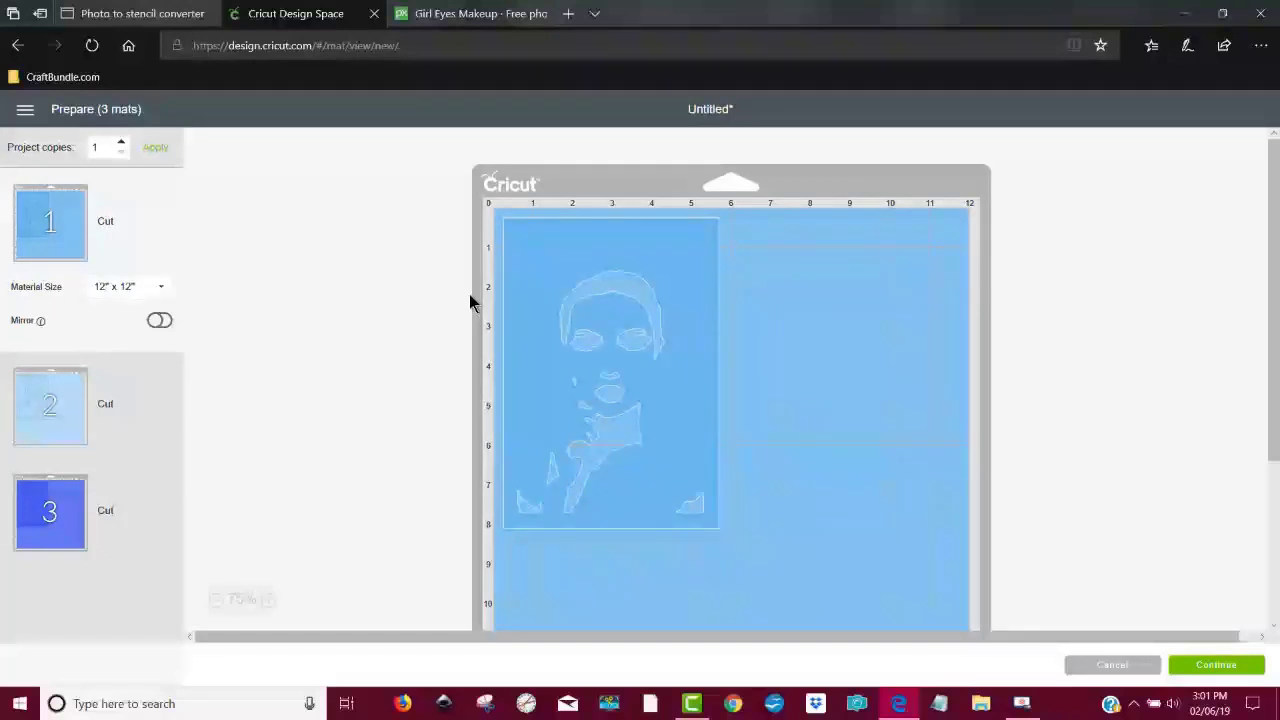
click(93, 418)
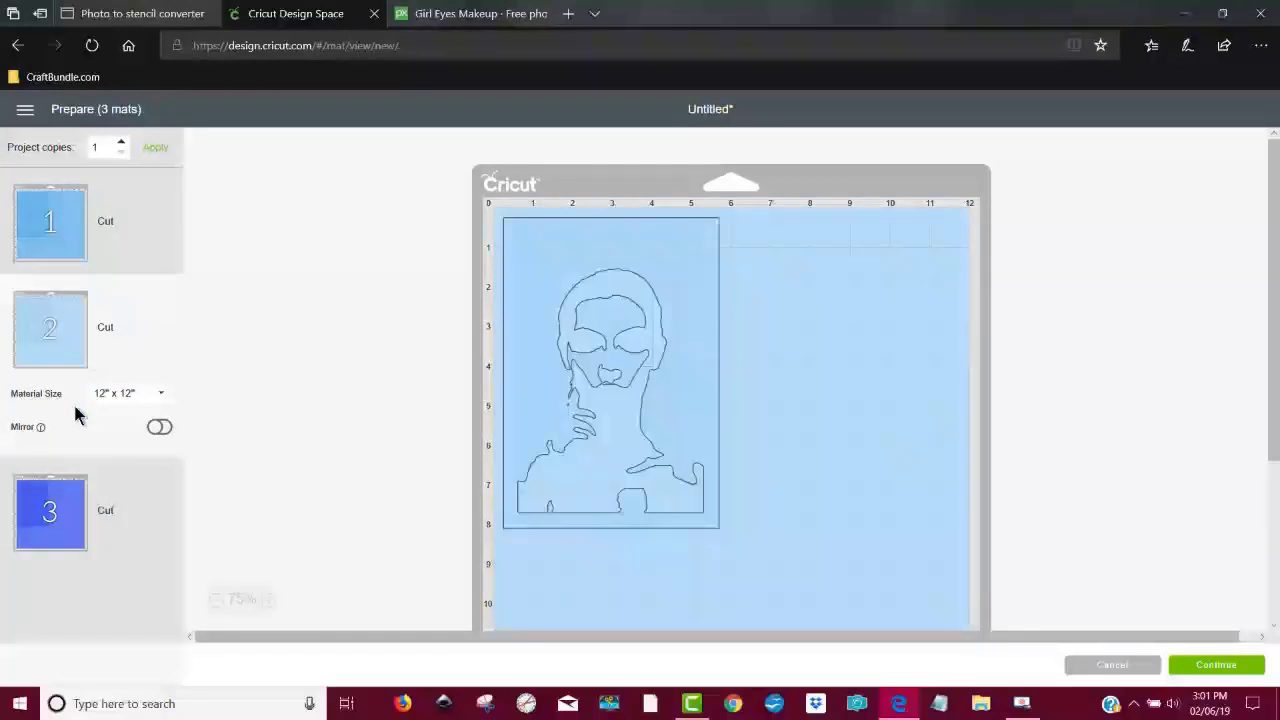
click(49, 510)
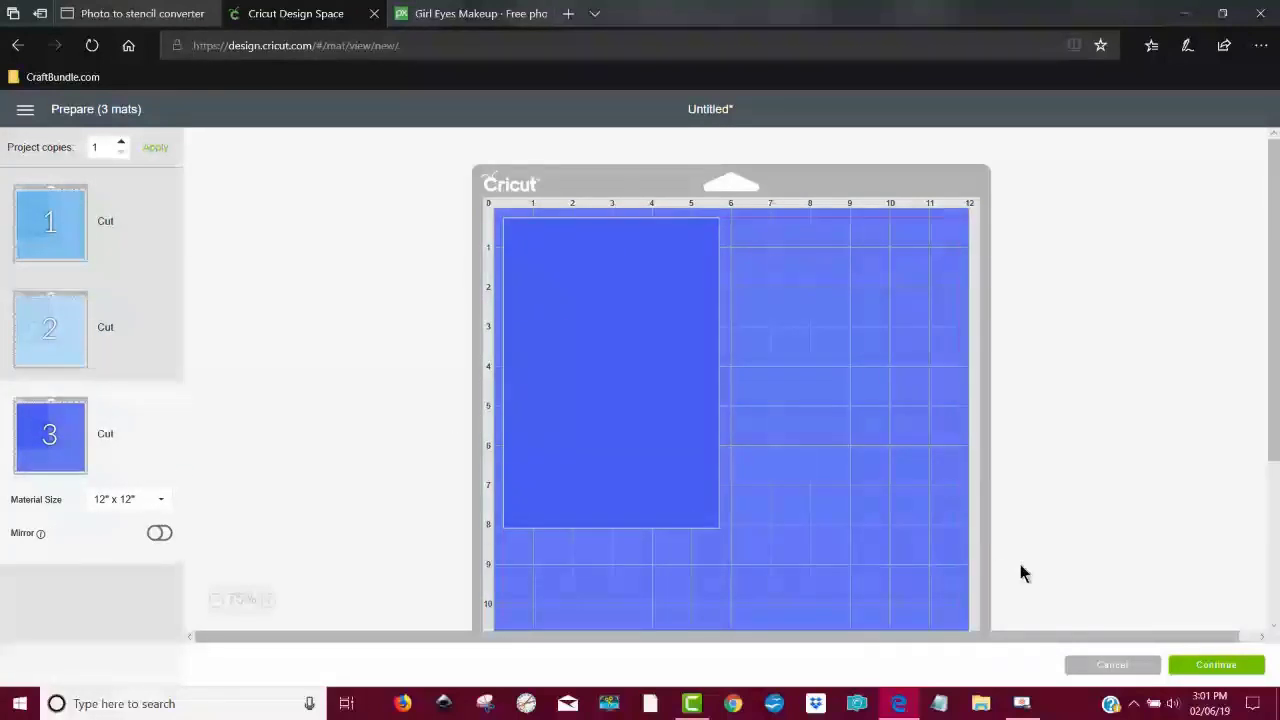
click(1112, 666)
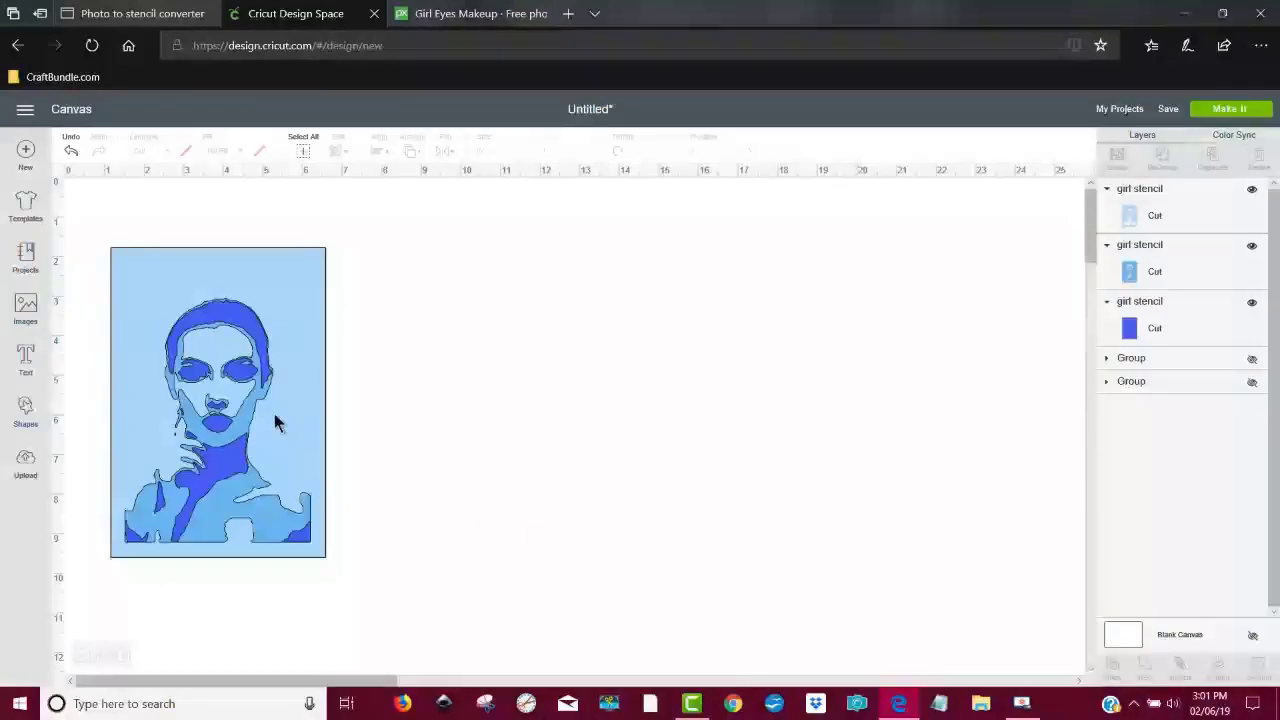
Step: Group the three stacked girl stencil layers, and hide and collapse that group in the layer list
drag(414, 614, 77, 249)
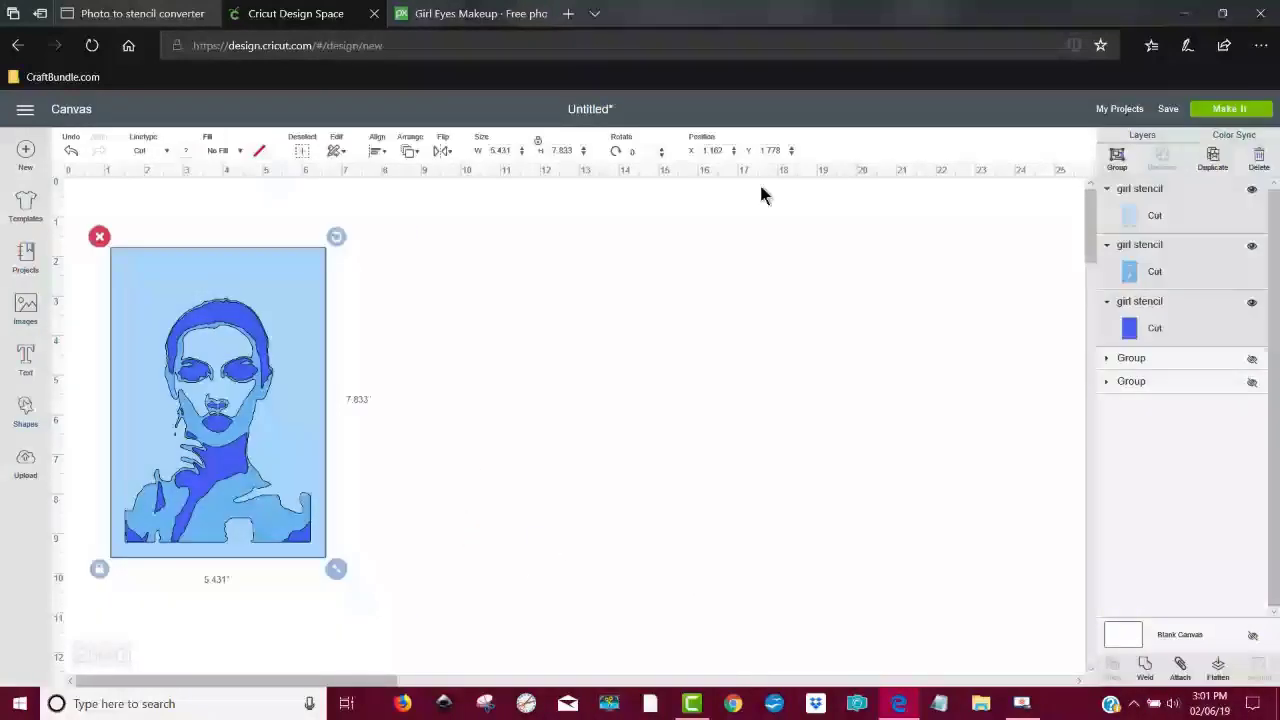
click(1117, 156)
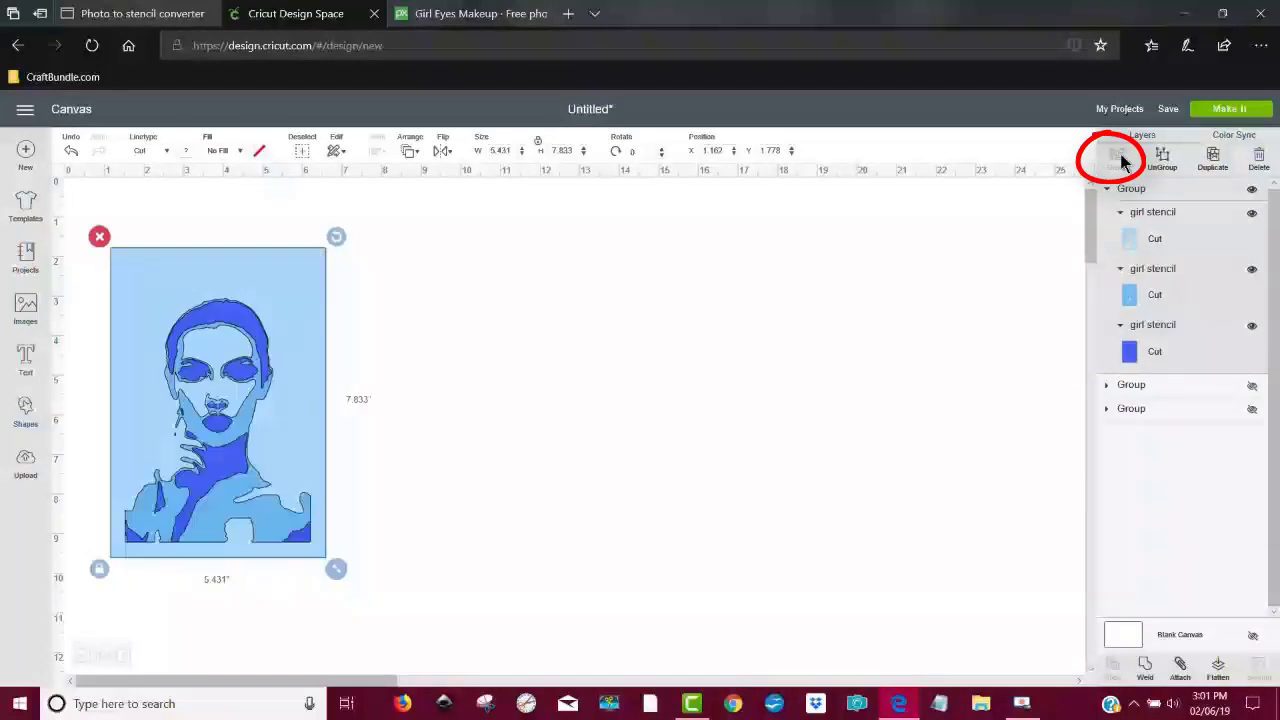
mouse_move(1228, 152)
mouse_down()
mouse_move(1212, 236)
mouse_move(1262, 168)
mouse_move(1238, 152)
mouse_up()
click(1252, 190)
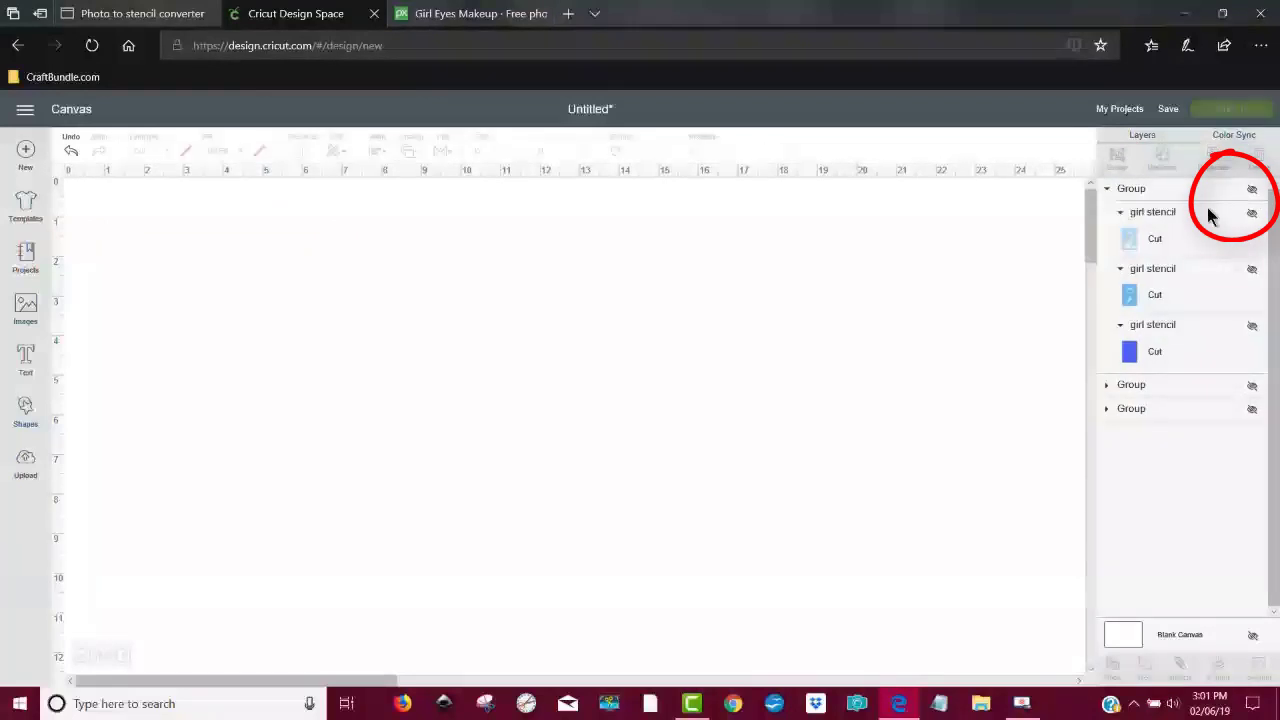
click(1107, 190)
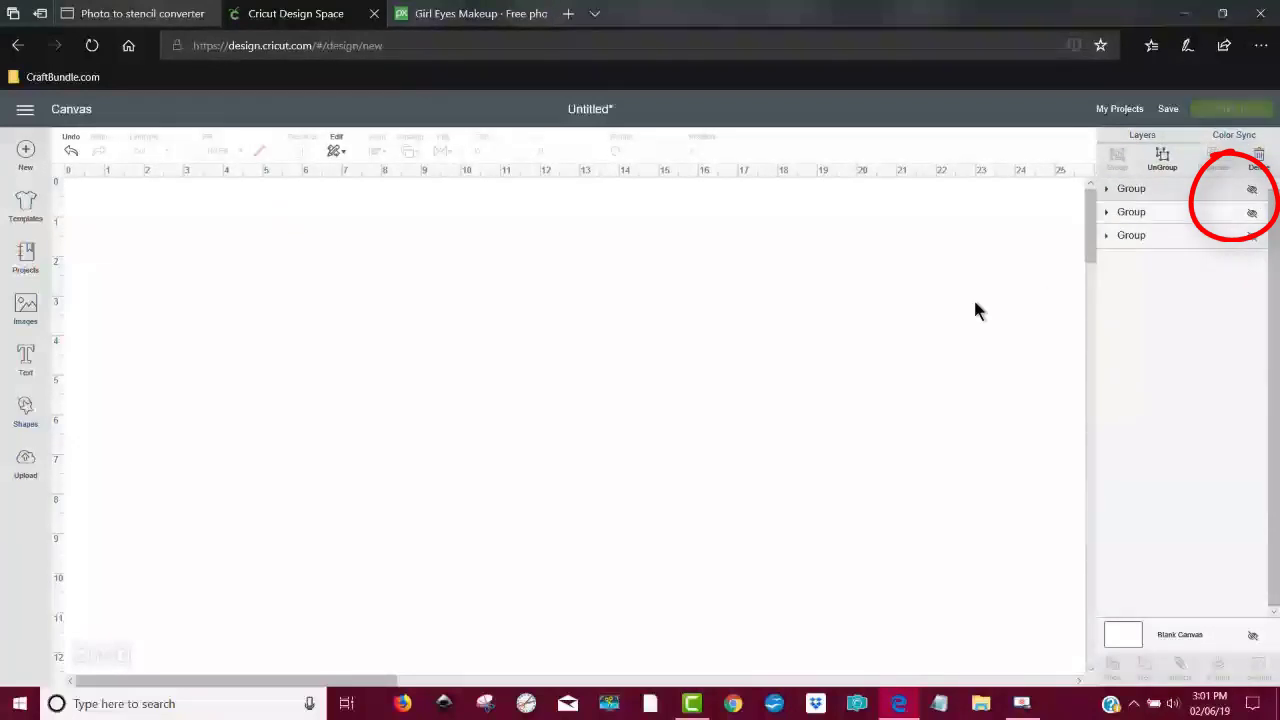
click(519, 475)
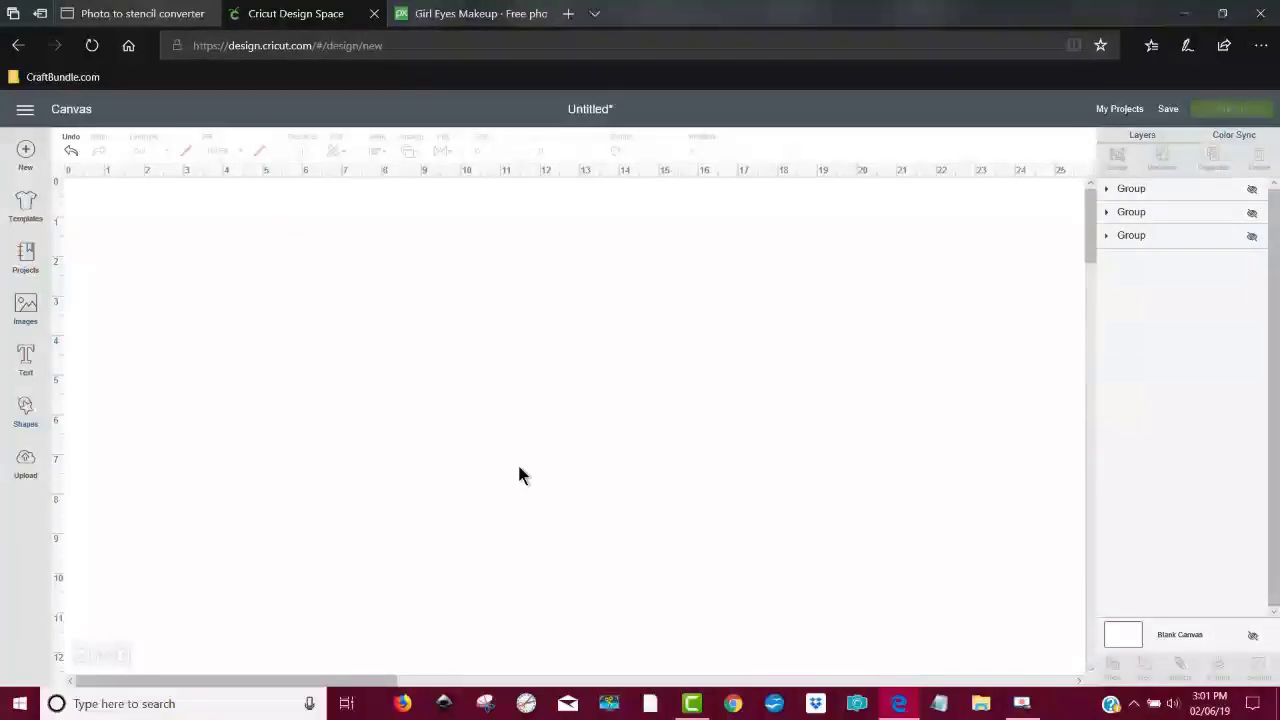
Step: Switch to Pixabay, go back to the portrait search results and open the photo of the curly-haired child in a sweater
click(470, 14)
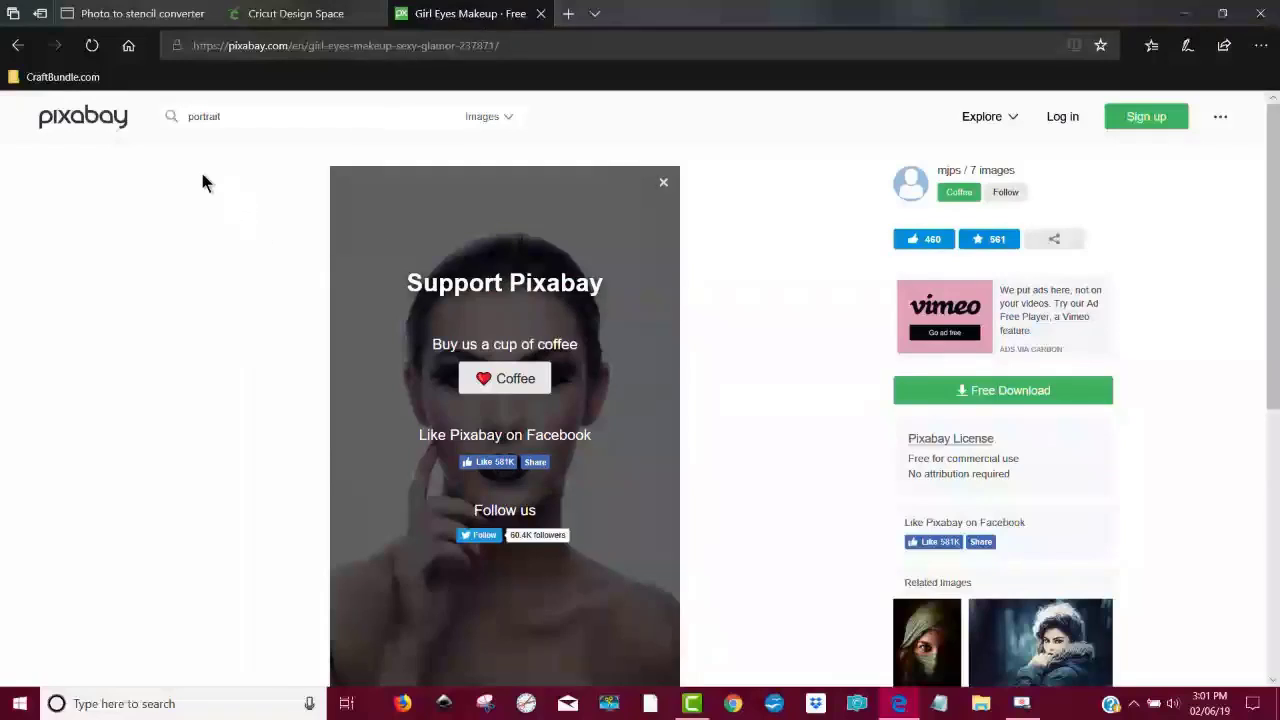
click(17, 45)
scroll(640, 388, down, 1)
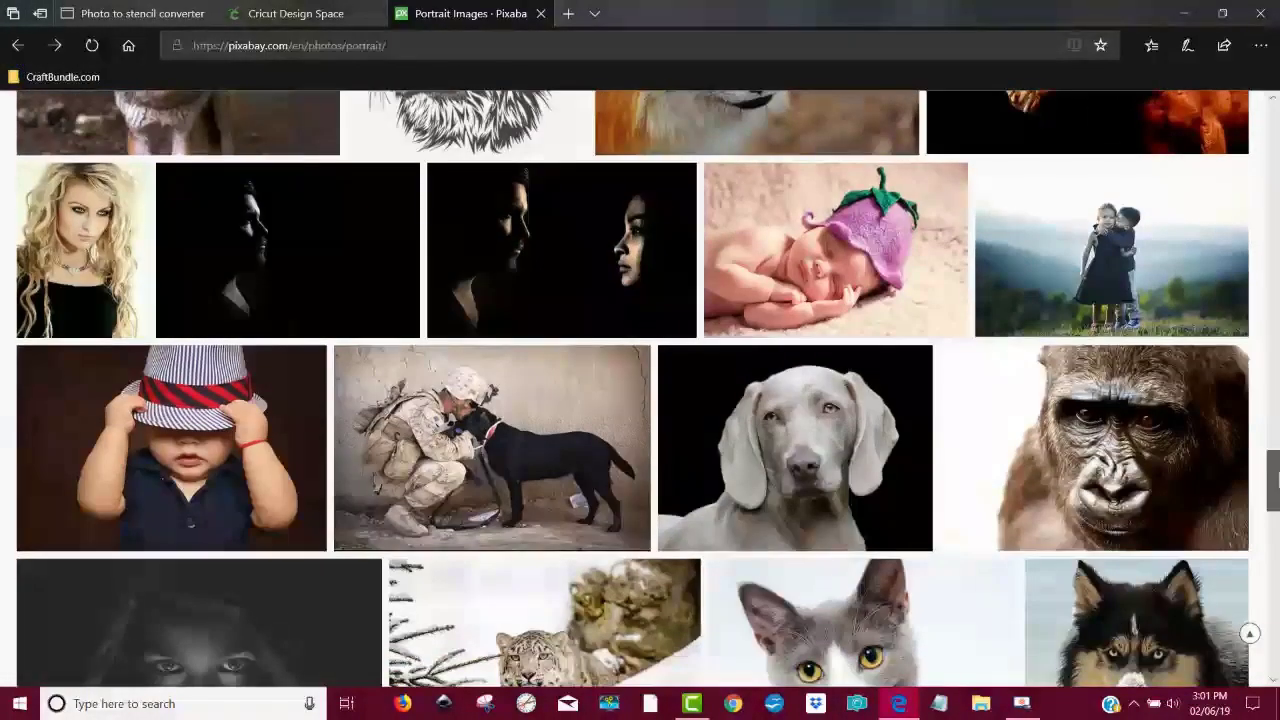
drag(1272, 482, 1275, 541)
click(1150, 462)
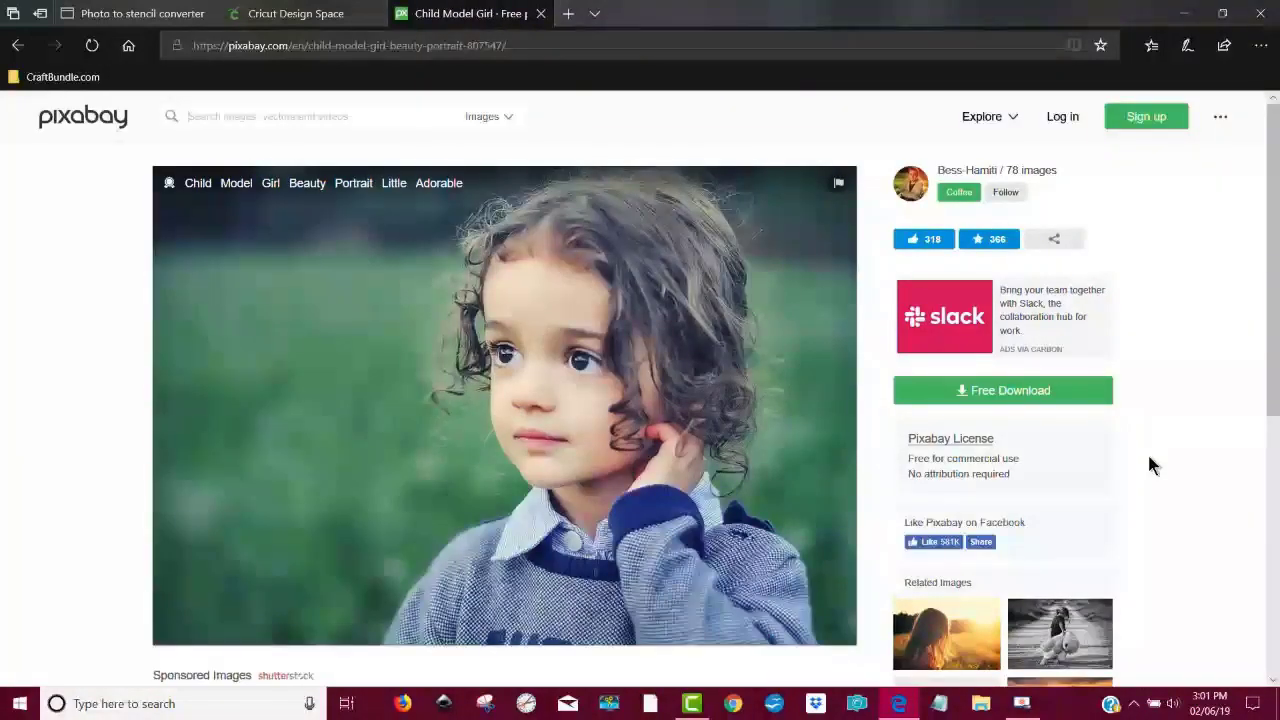
Step: Request the free 1920×1307 JPG download of the child photo and complete the not-a-robot check
click(1027, 395)
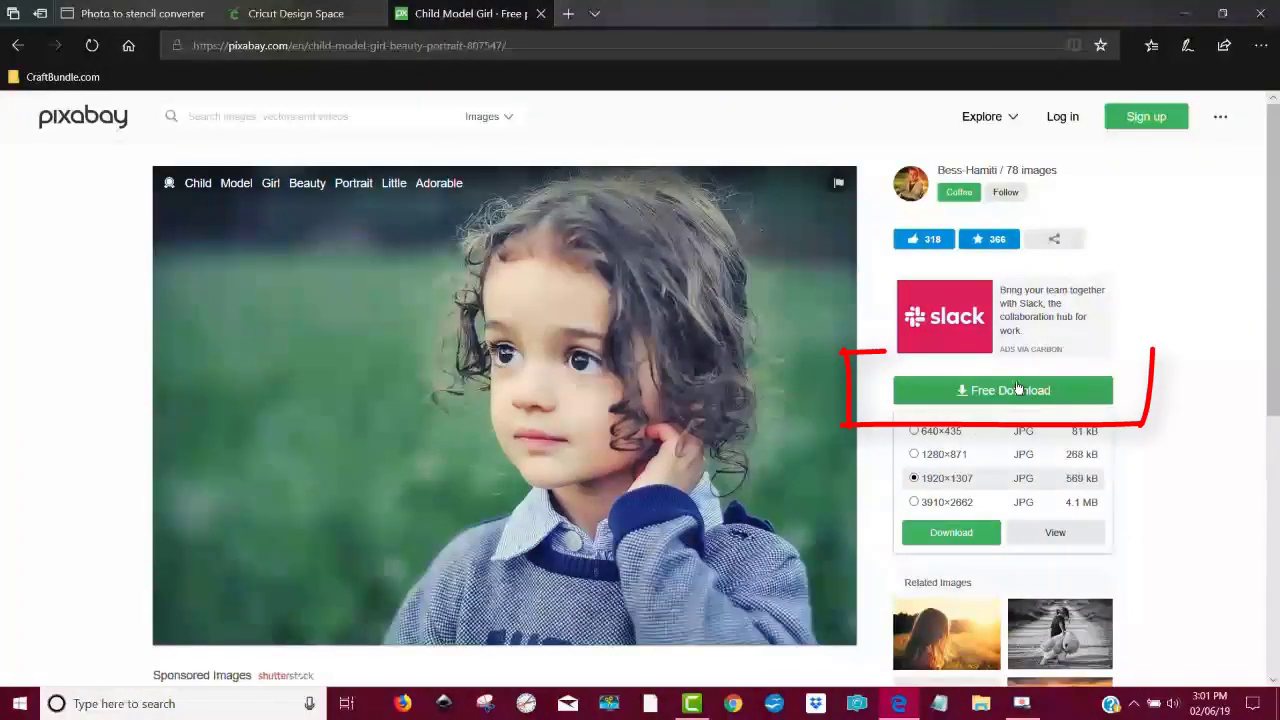
click(953, 534)
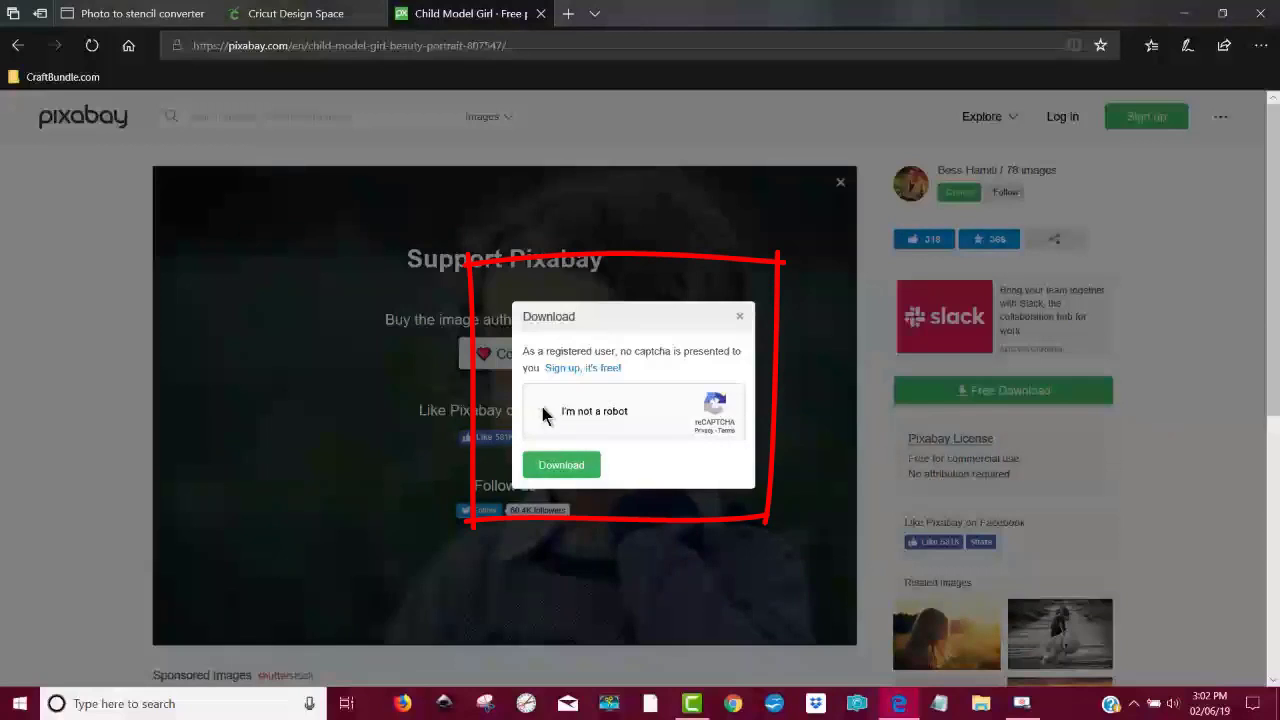
click(542, 411)
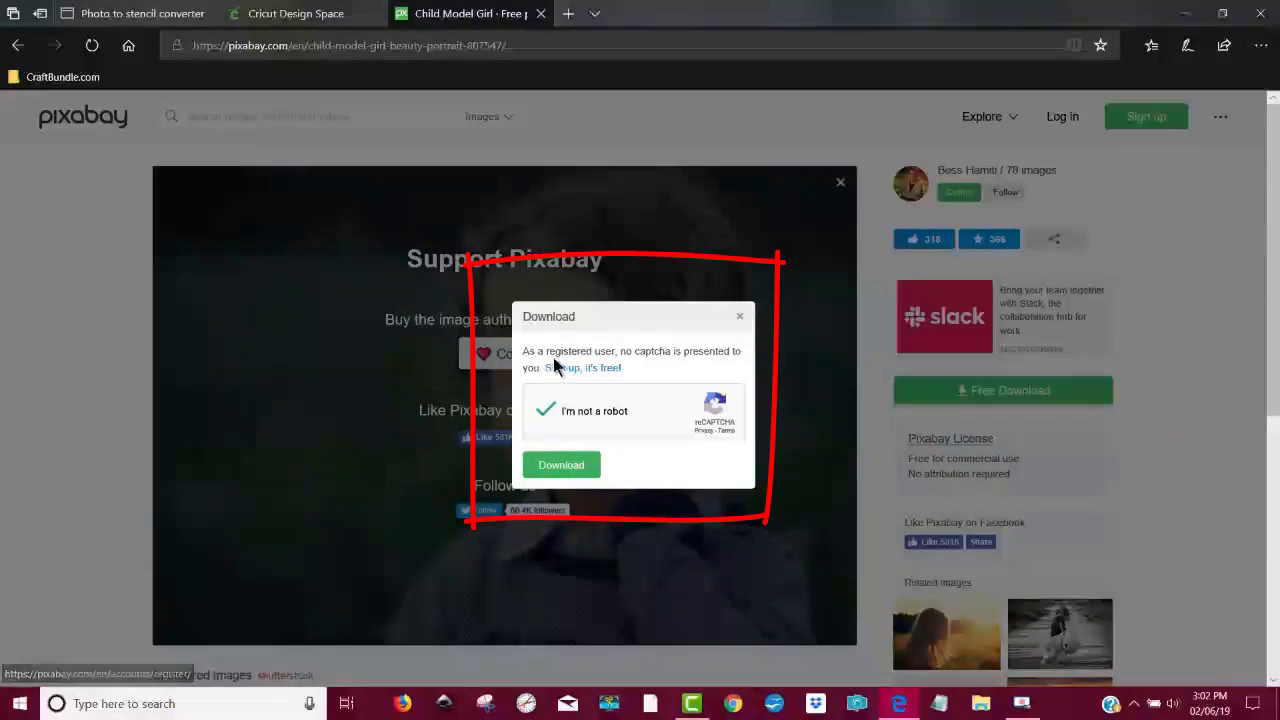
click(576, 470)
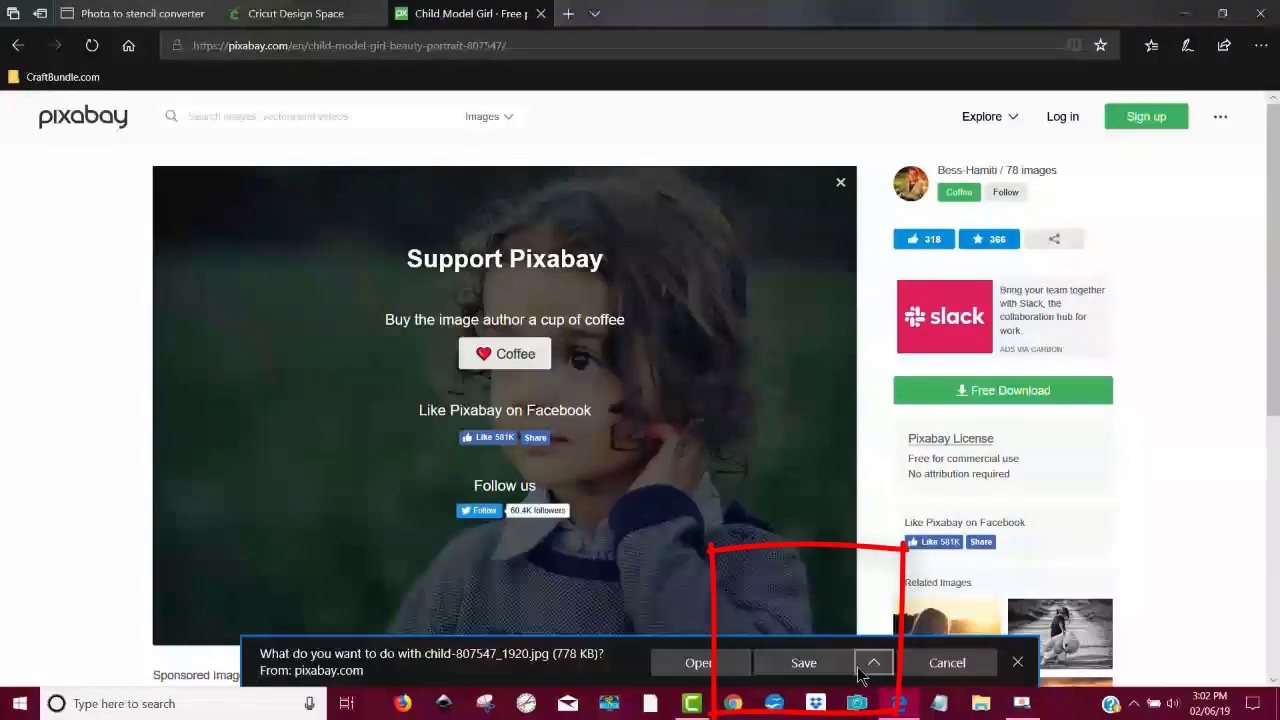
Step: Save the photo as child-807547_1920 in the Downloads > stencil > stencil folder and dismiss the download notice
click(873, 663)
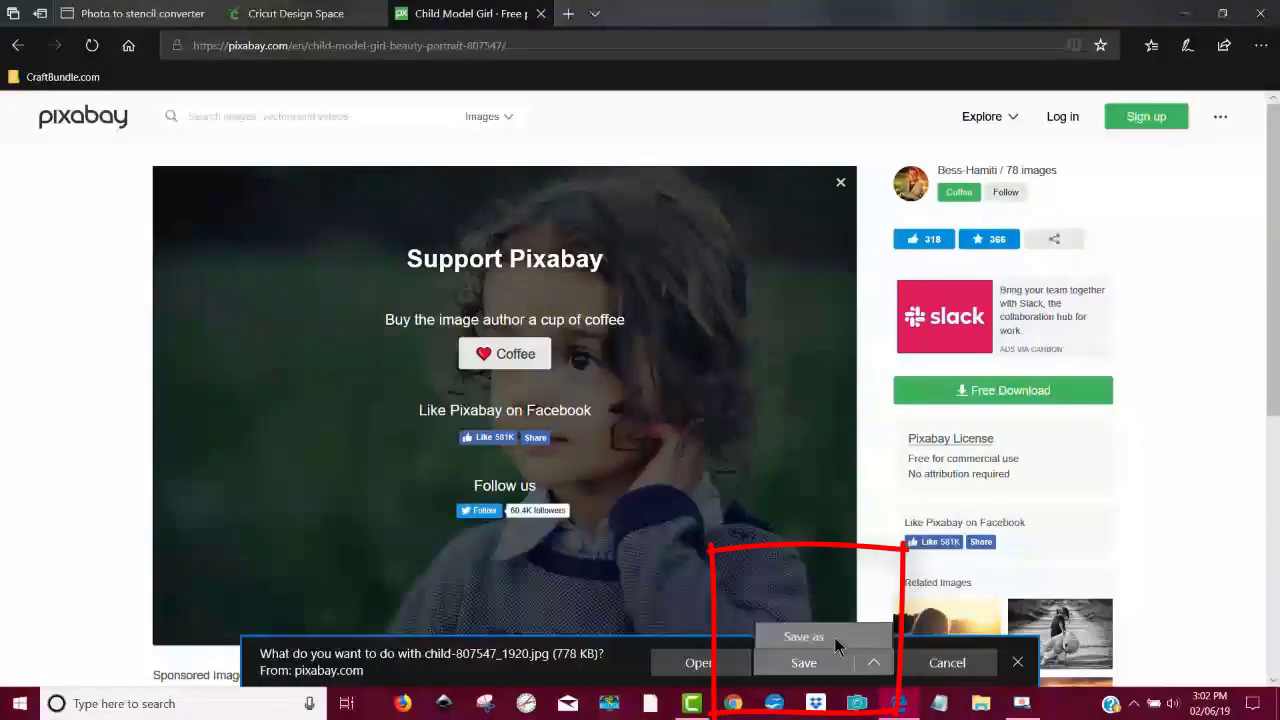
click(840, 645)
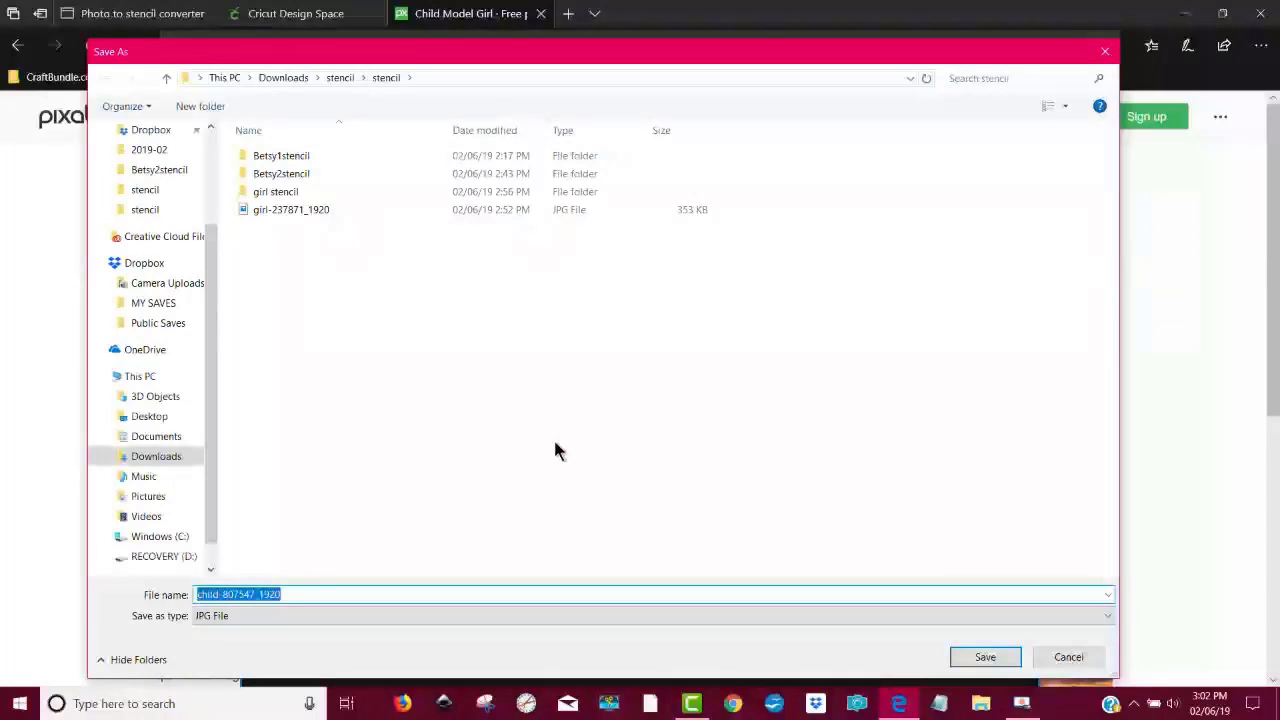
click(167, 79)
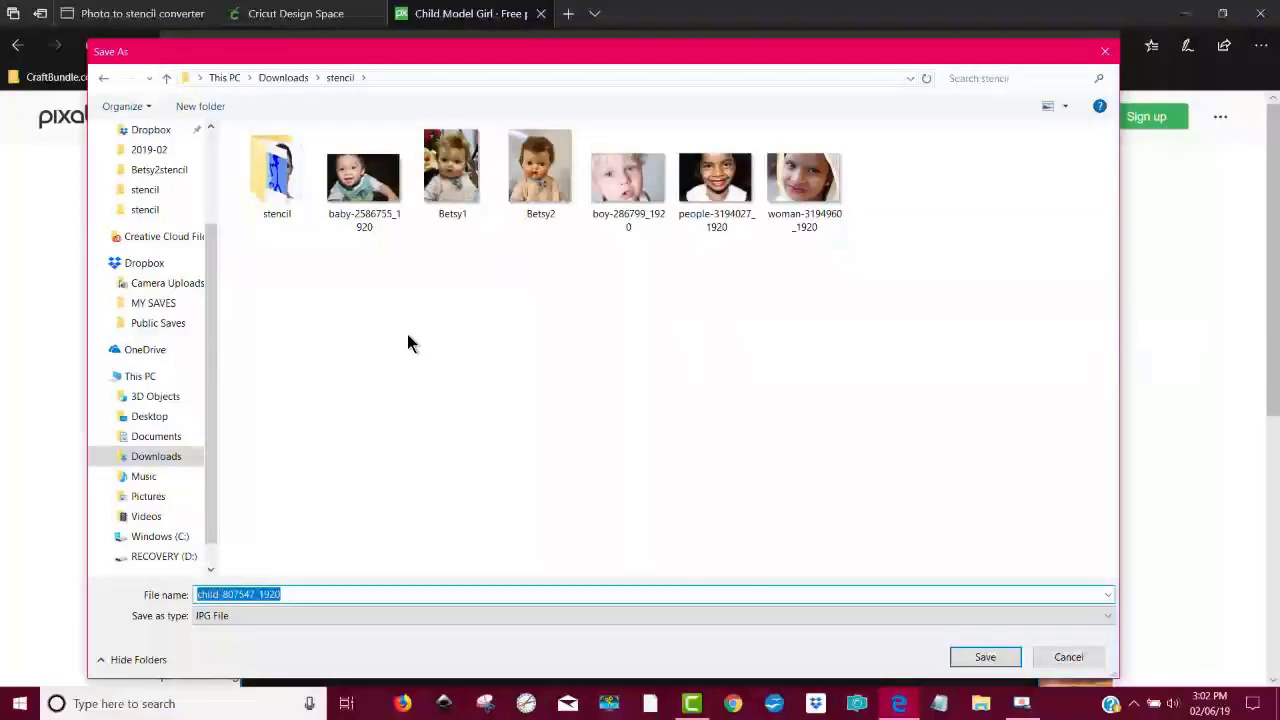
double_click(277, 190)
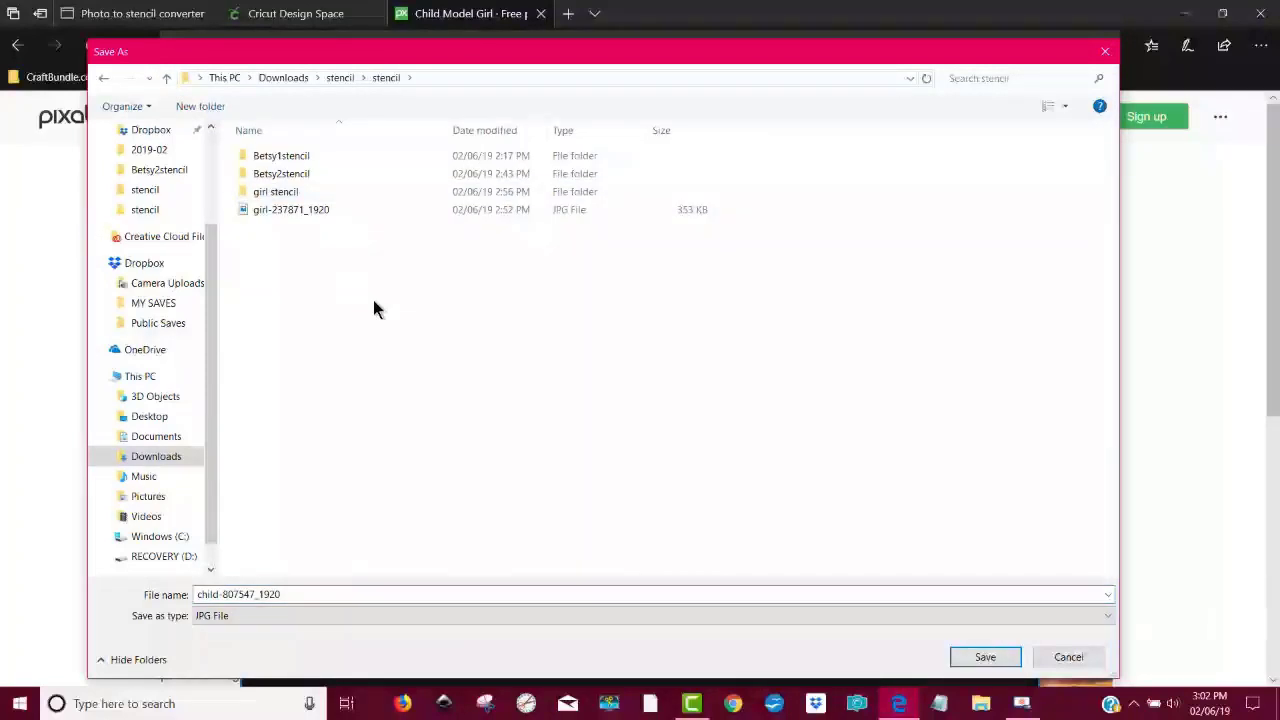
click(243, 594)
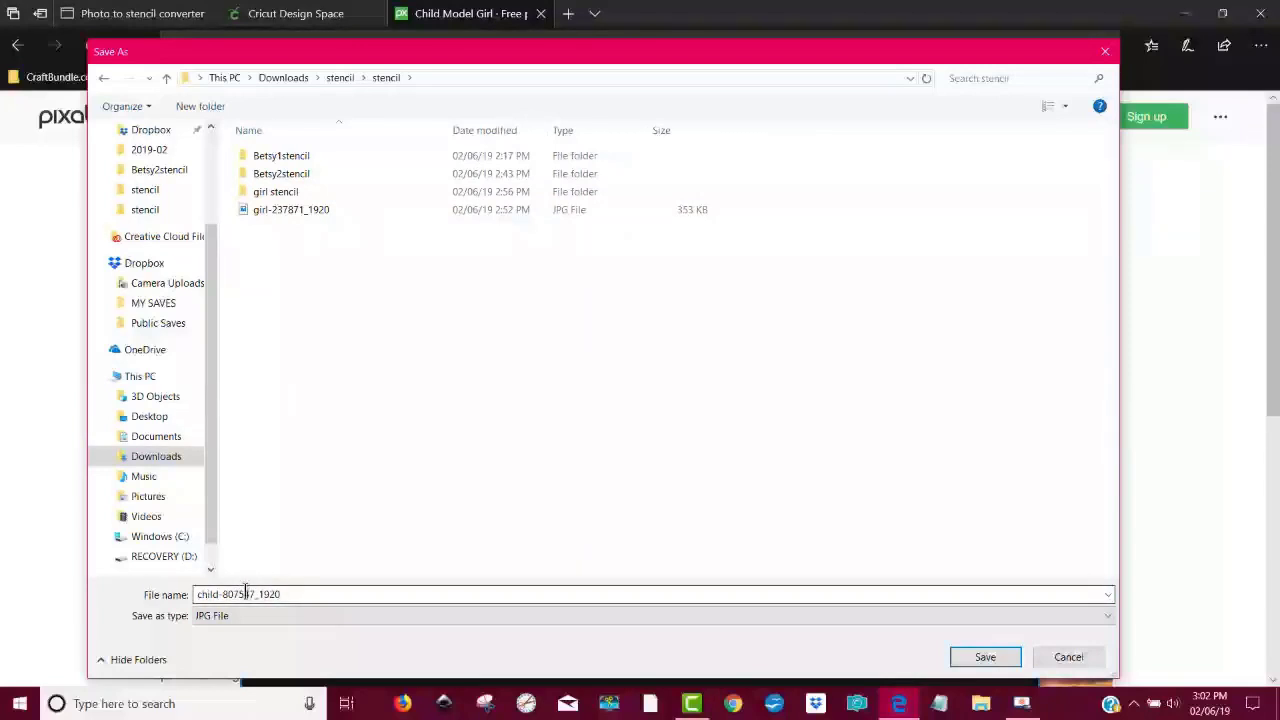
click(991, 660)
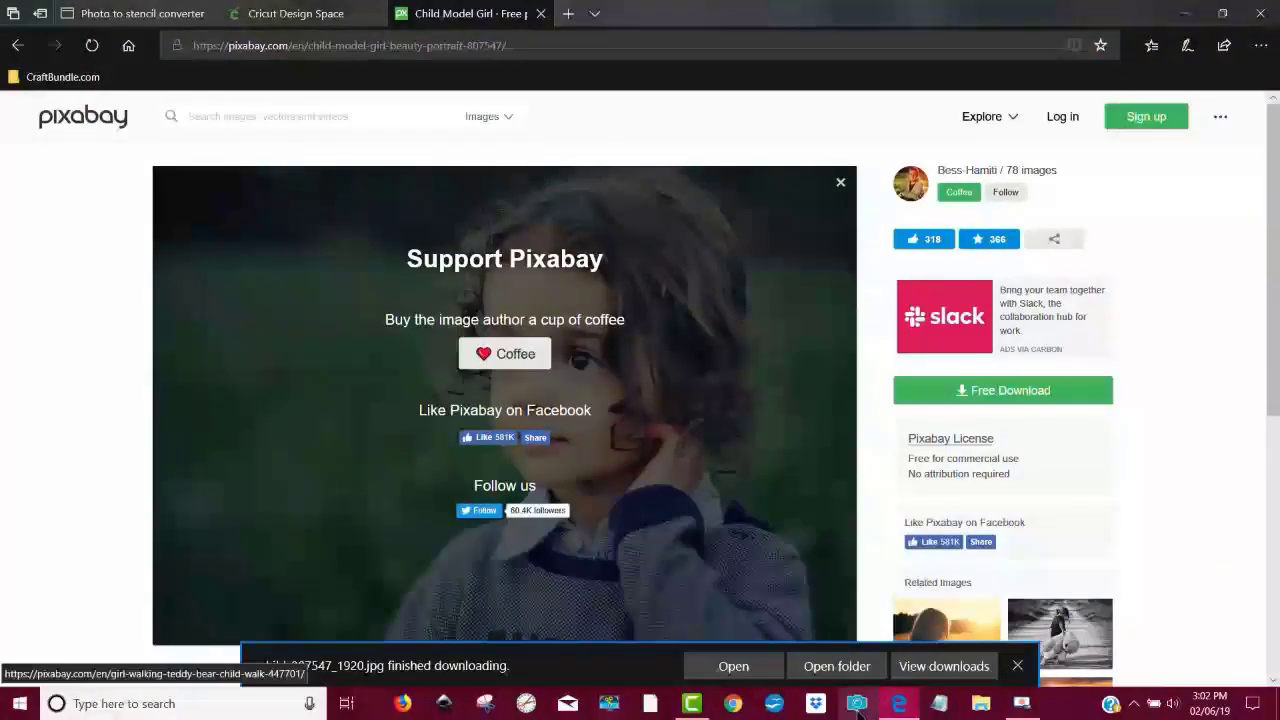
click(1017, 665)
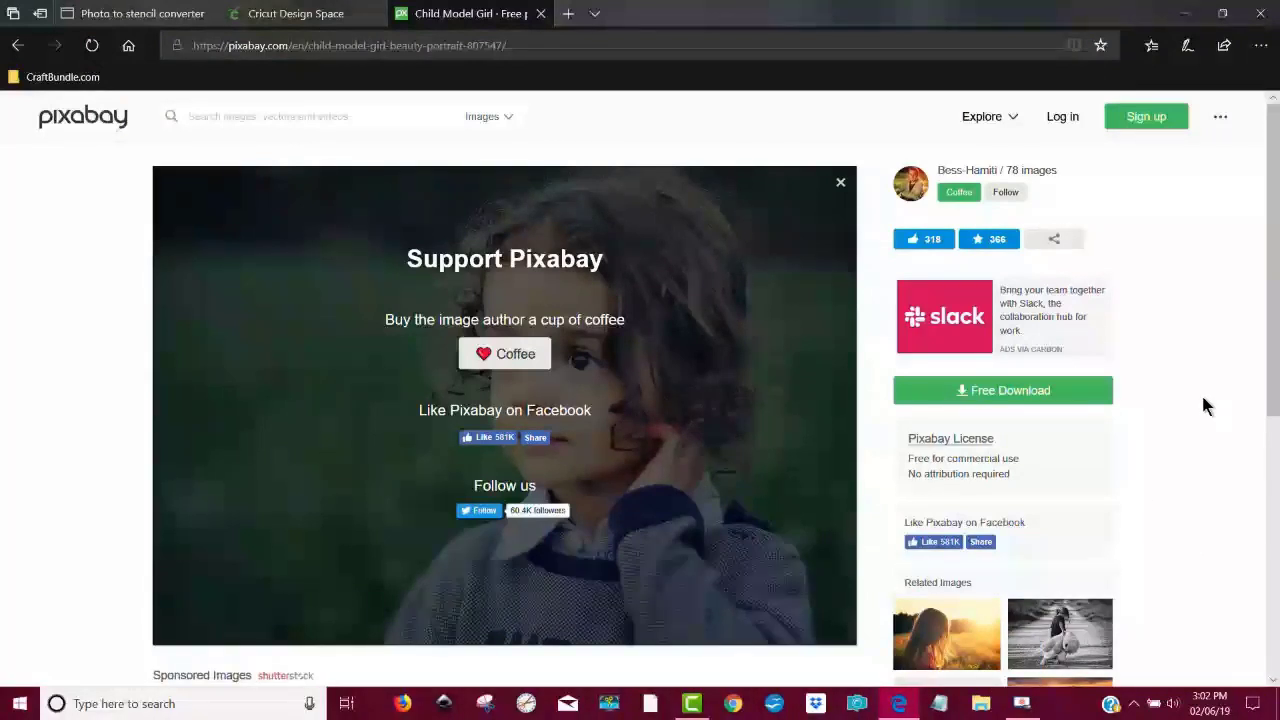
Step: Switch to Photo2Stencil and upload child-807547_1920 for conversion into a stencil
click(140, 14)
scroll(957, 280, up, 5)
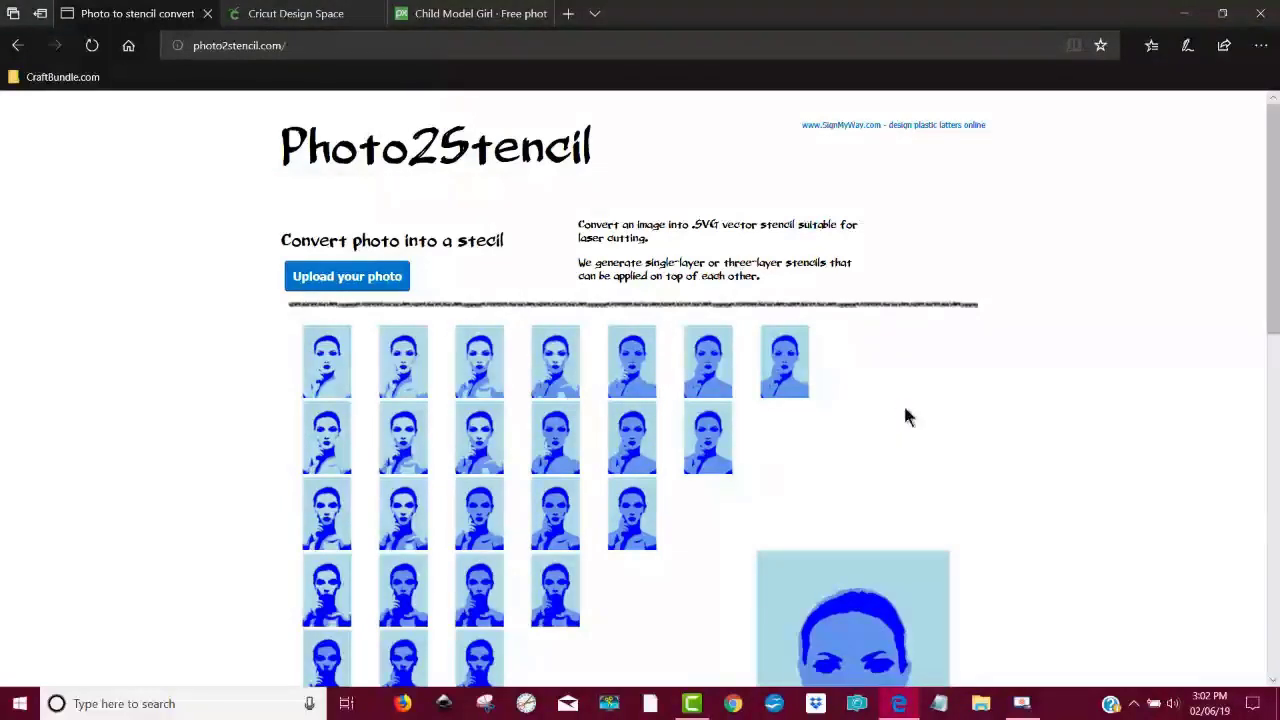
click(283, 248)
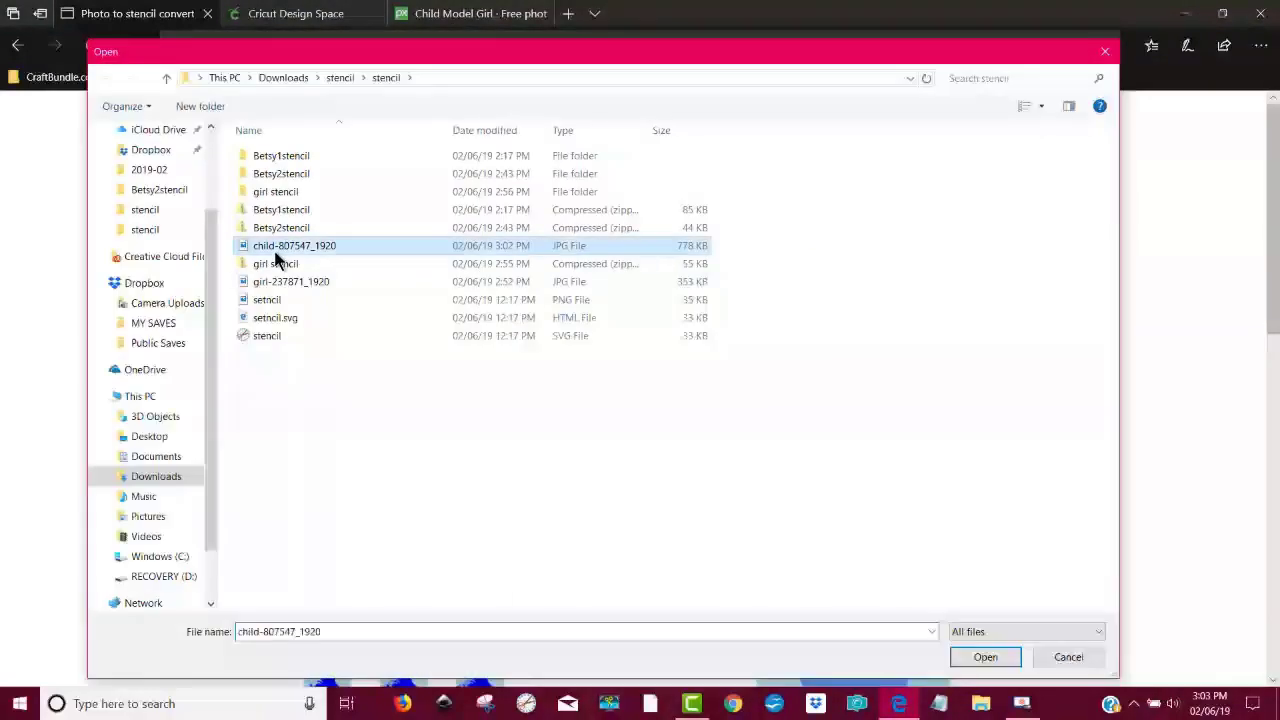
click(984, 657)
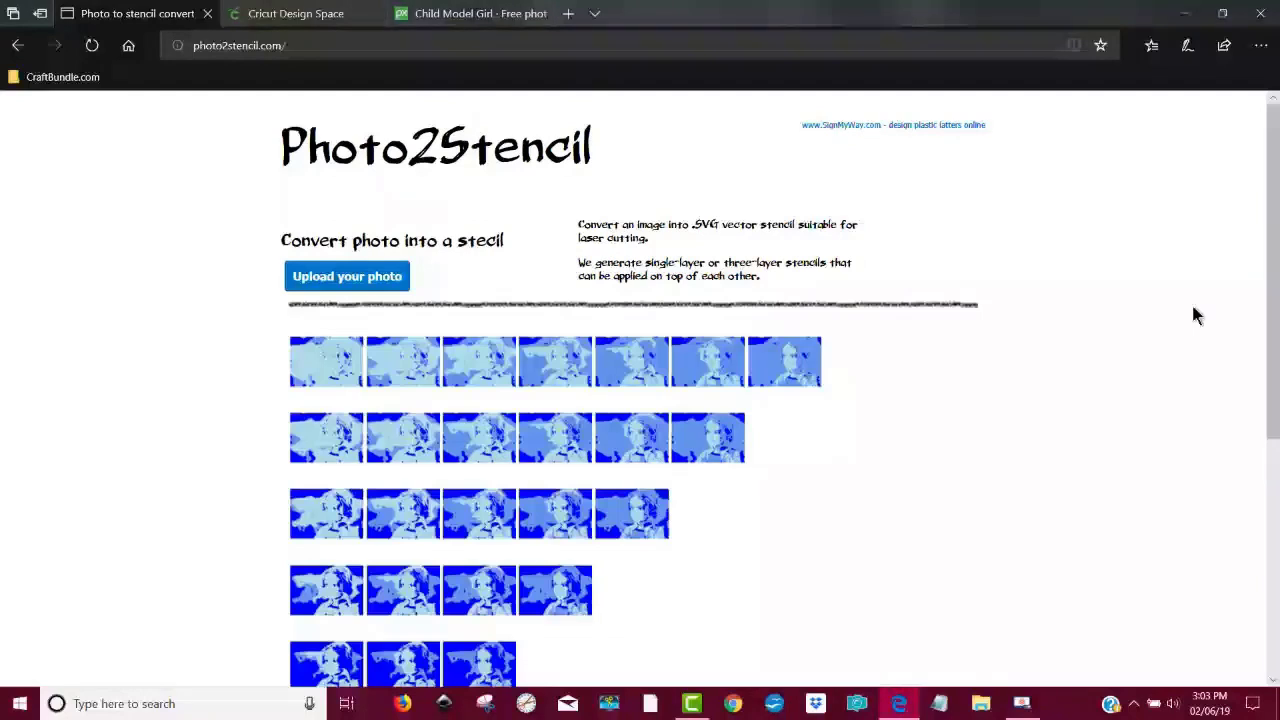
Step: Compare the enlarged previews of the stencil variations generated from the child photo across the different rows
drag(1275, 228, 1276, 330)
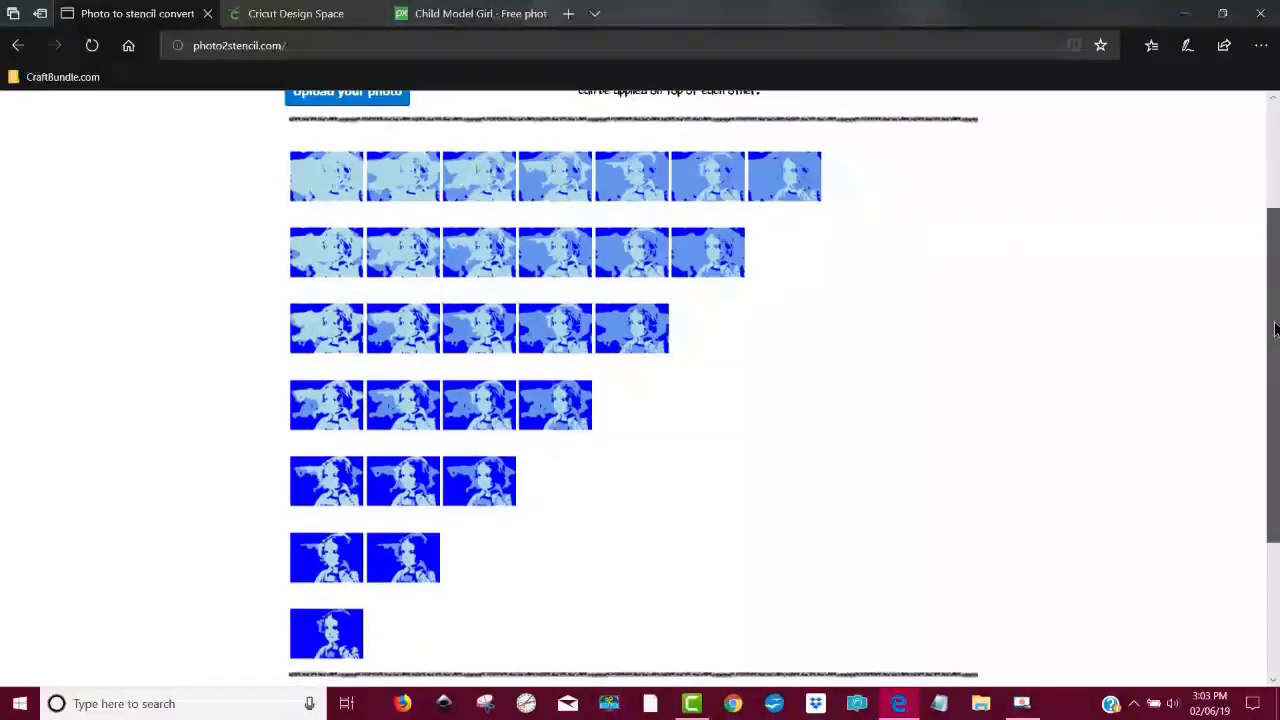
mouse_move(720, 187)
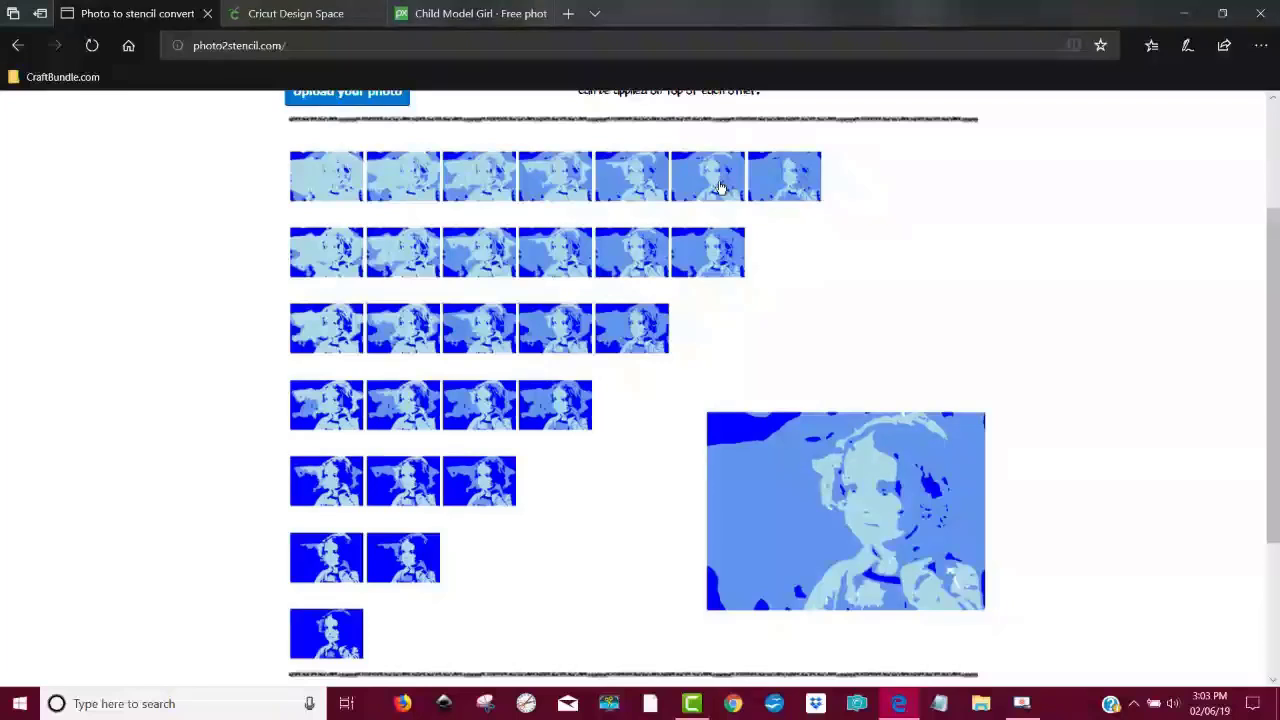
mouse_move(555, 338)
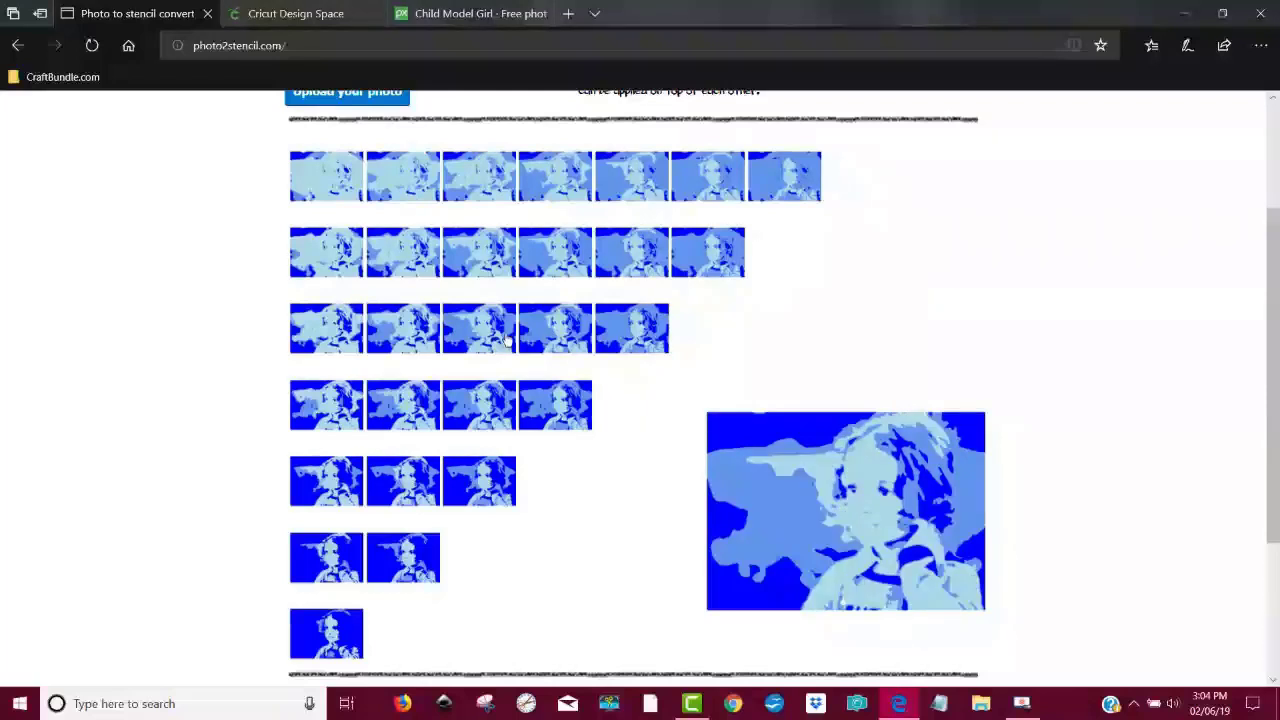
mouse_move(498, 335)
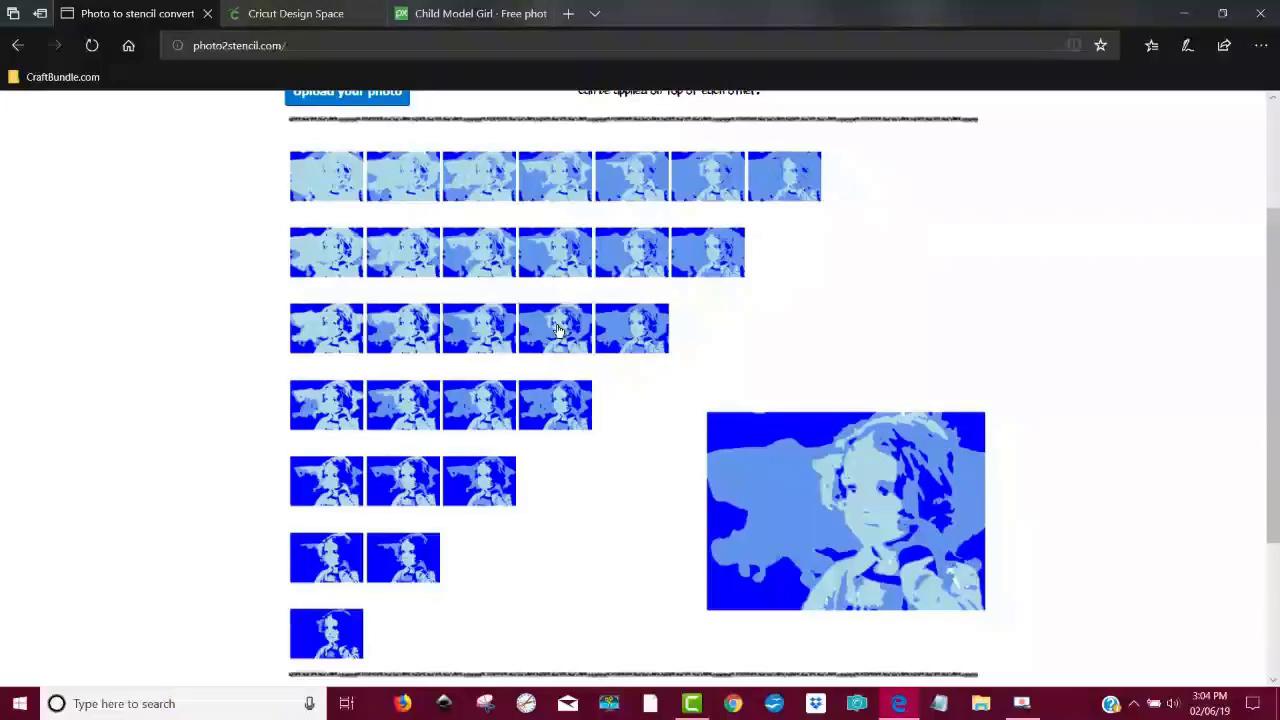
mouse_move(480, 410)
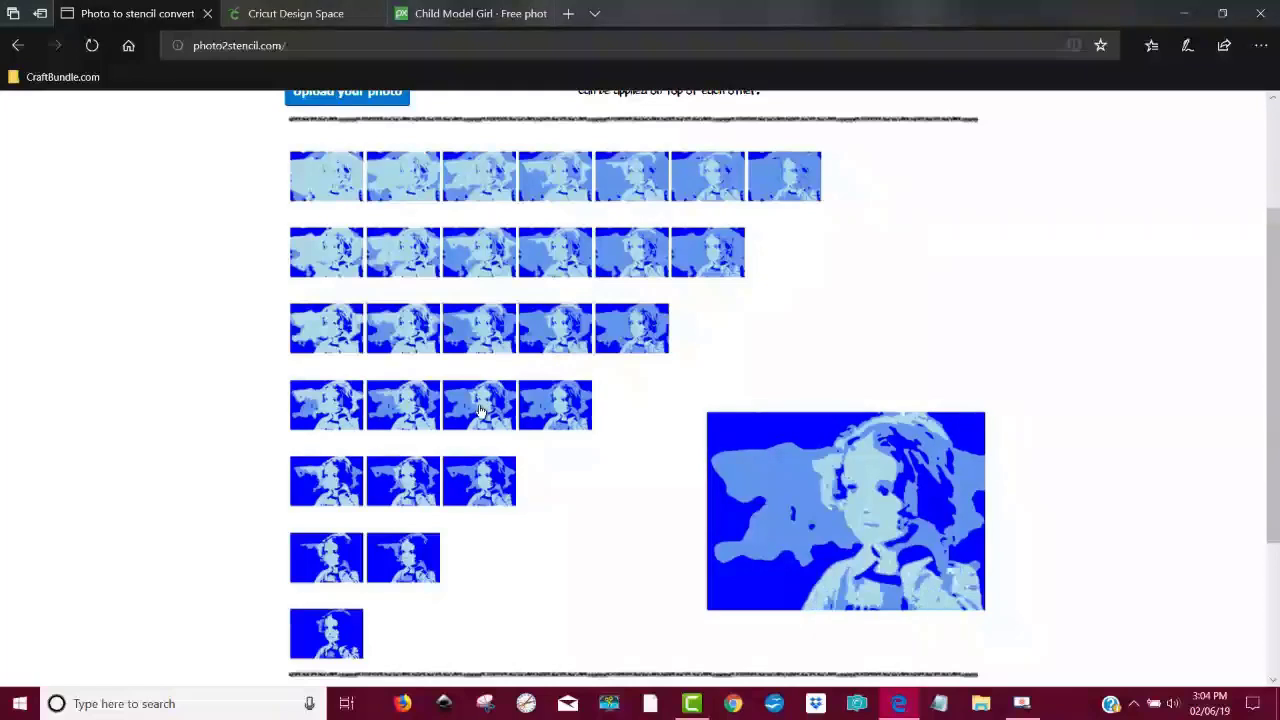
mouse_move(422, 406)
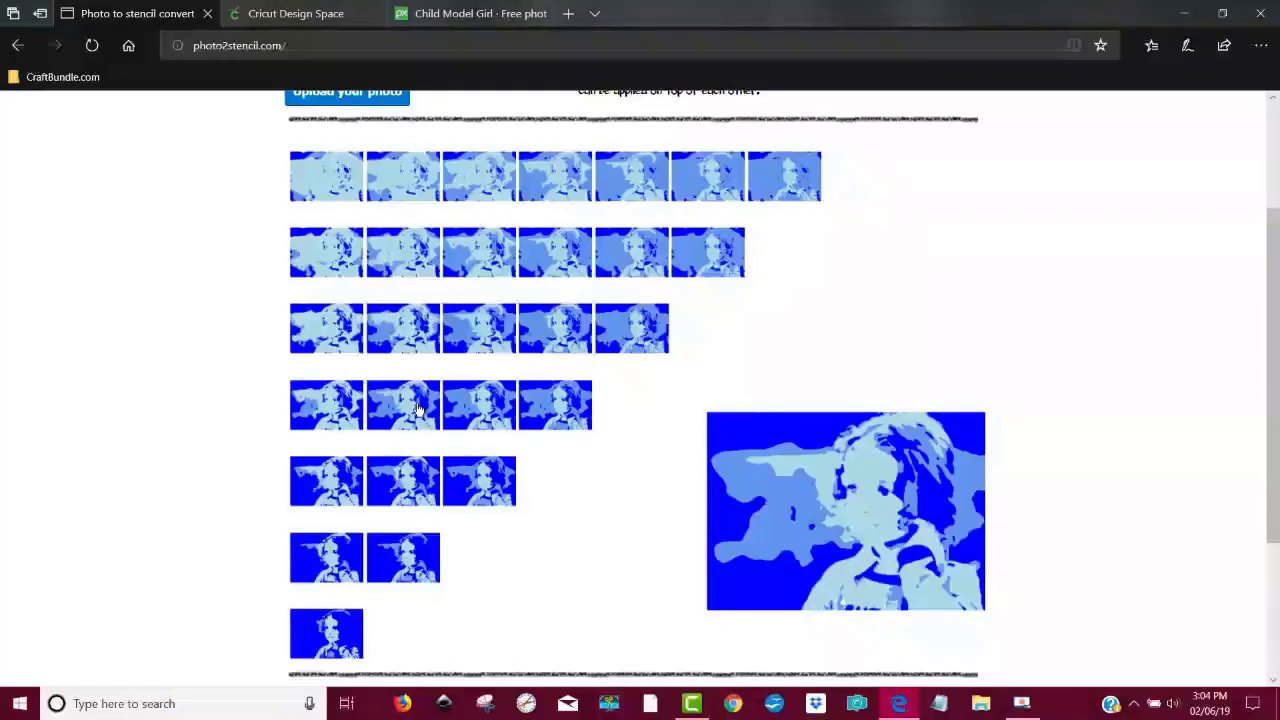
mouse_move(407, 494)
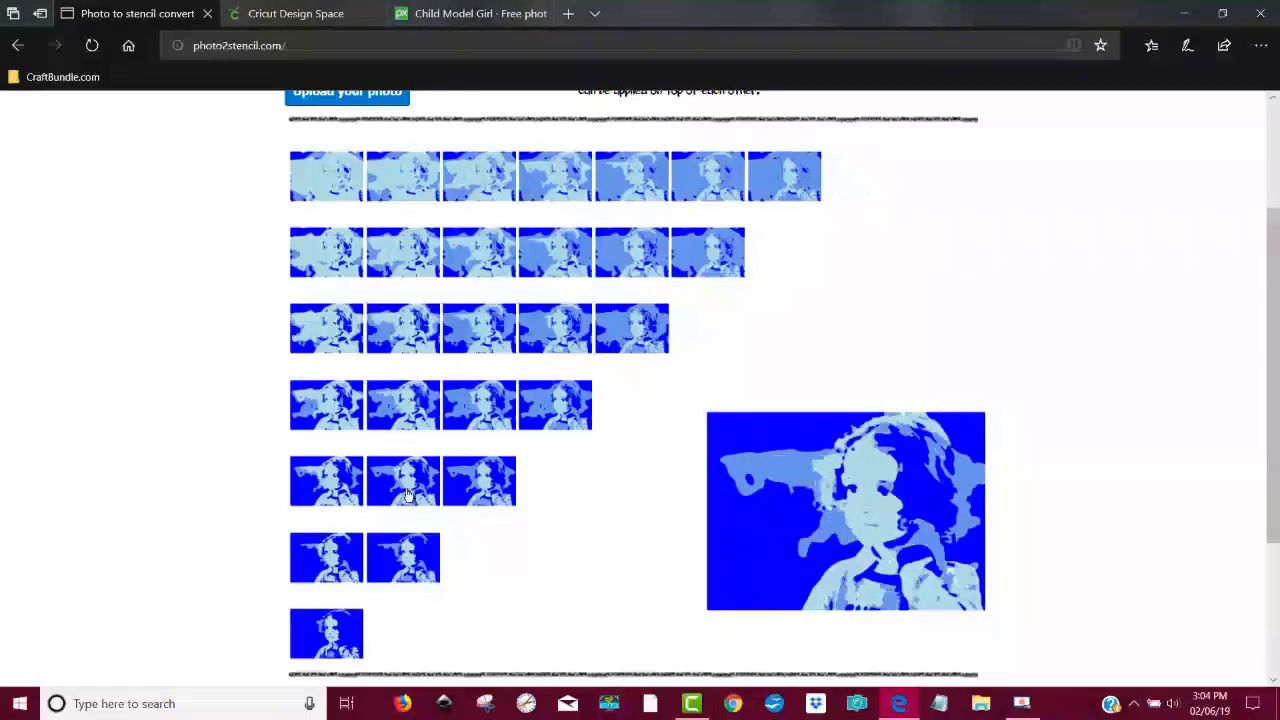
mouse_move(408, 535)
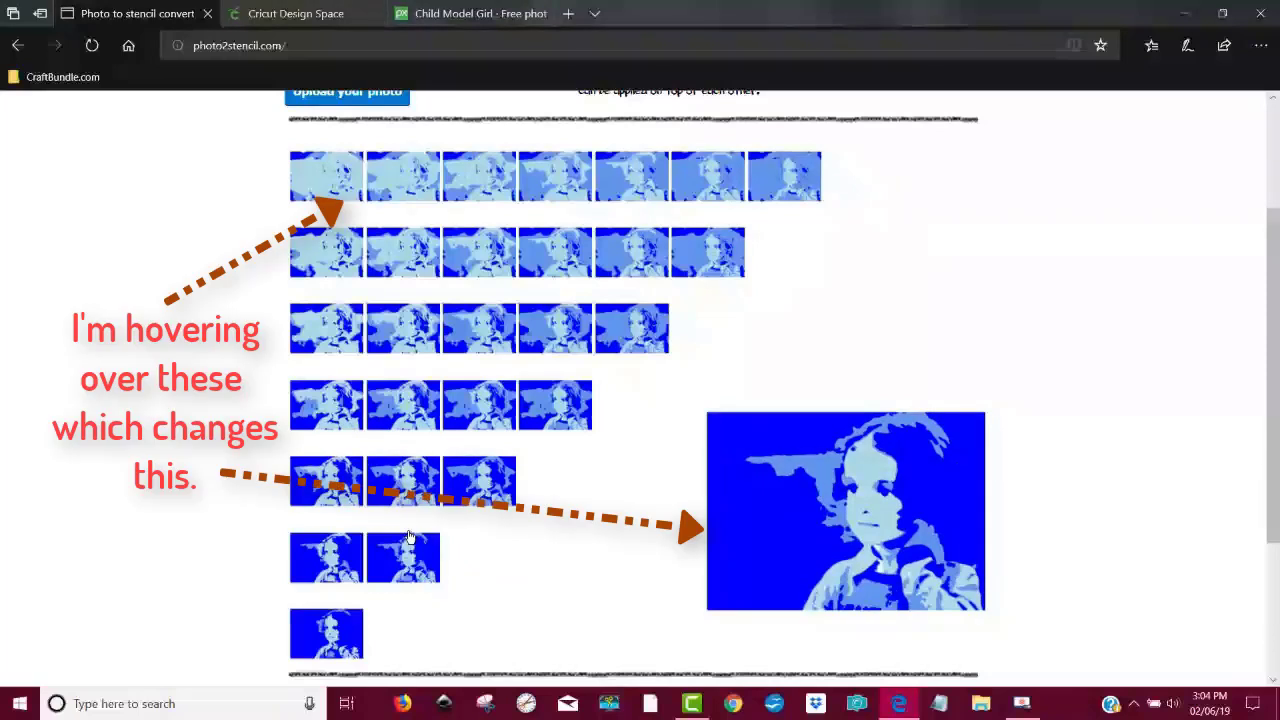
mouse_move(341, 566)
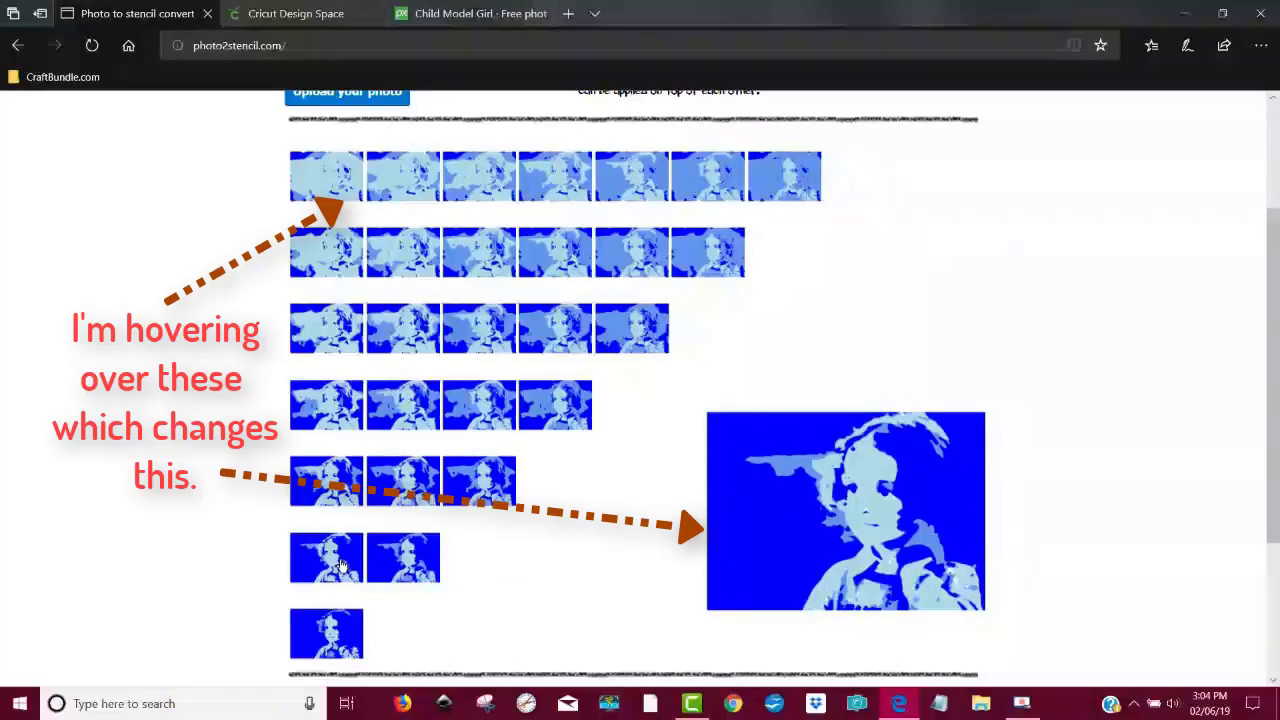
mouse_move(419, 331)
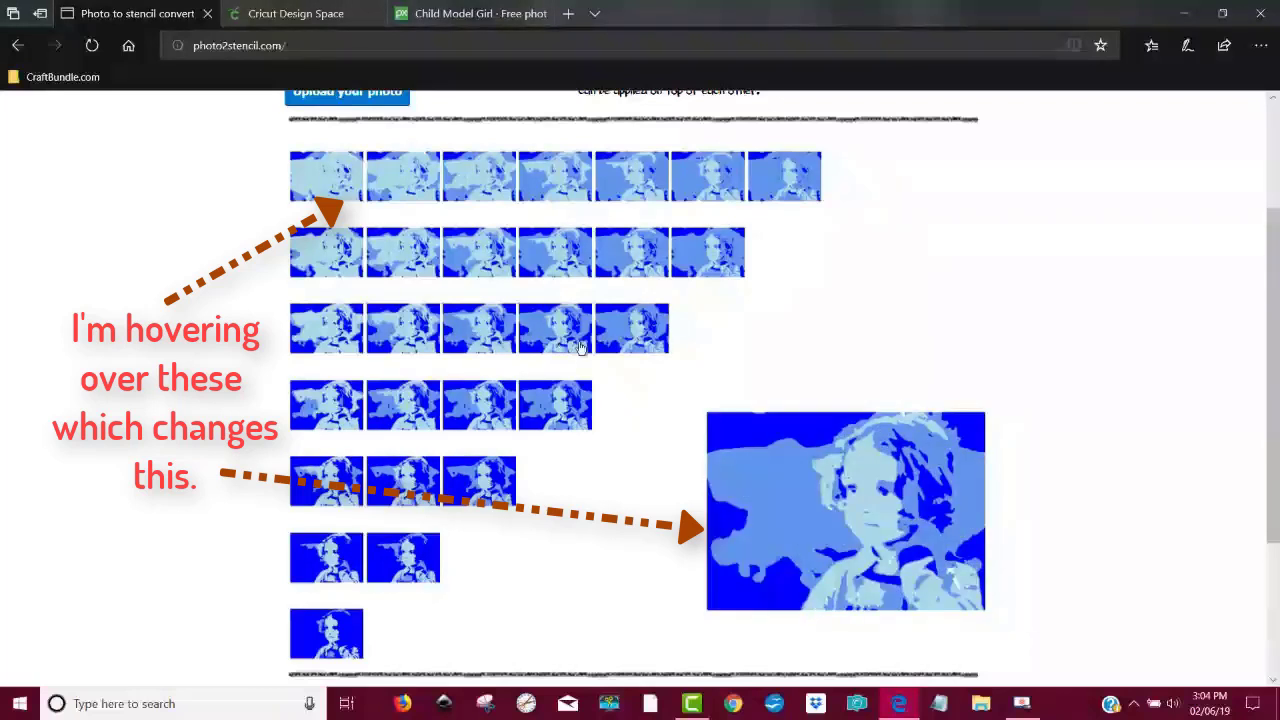
mouse_move(634, 346)
mouse_move(566, 410)
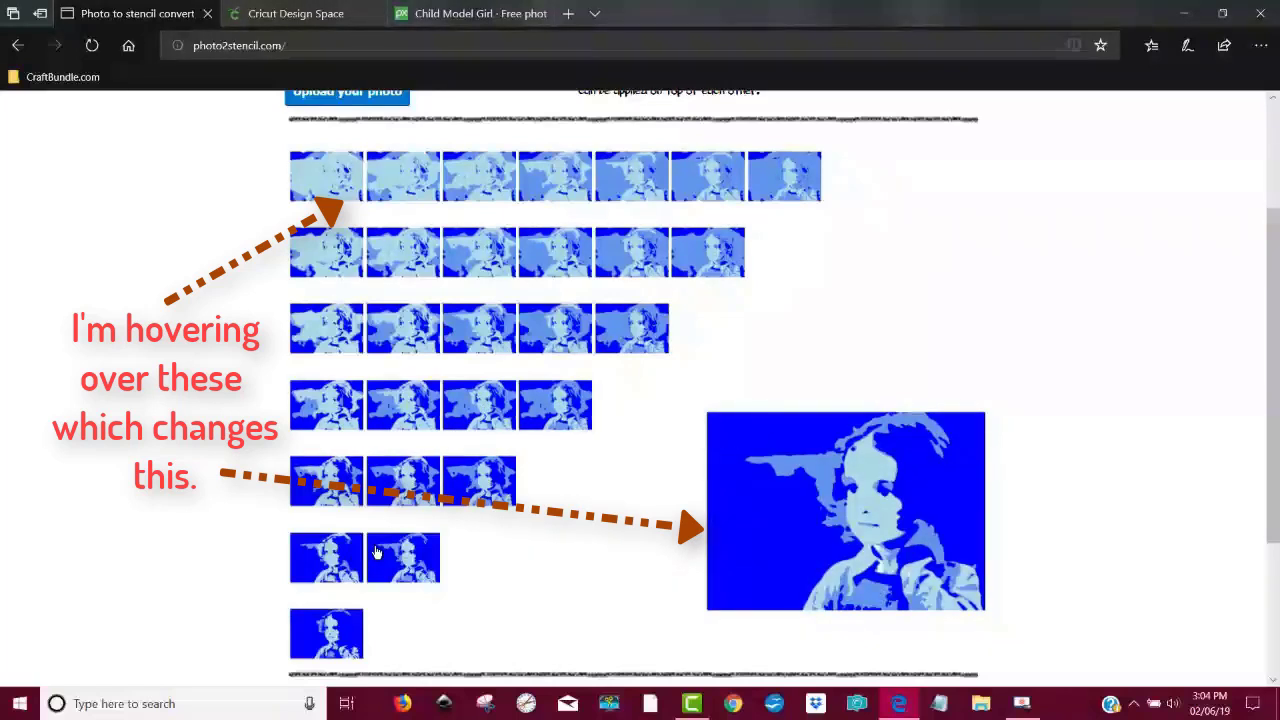
mouse_move(300, 567)
mouse_move(399, 568)
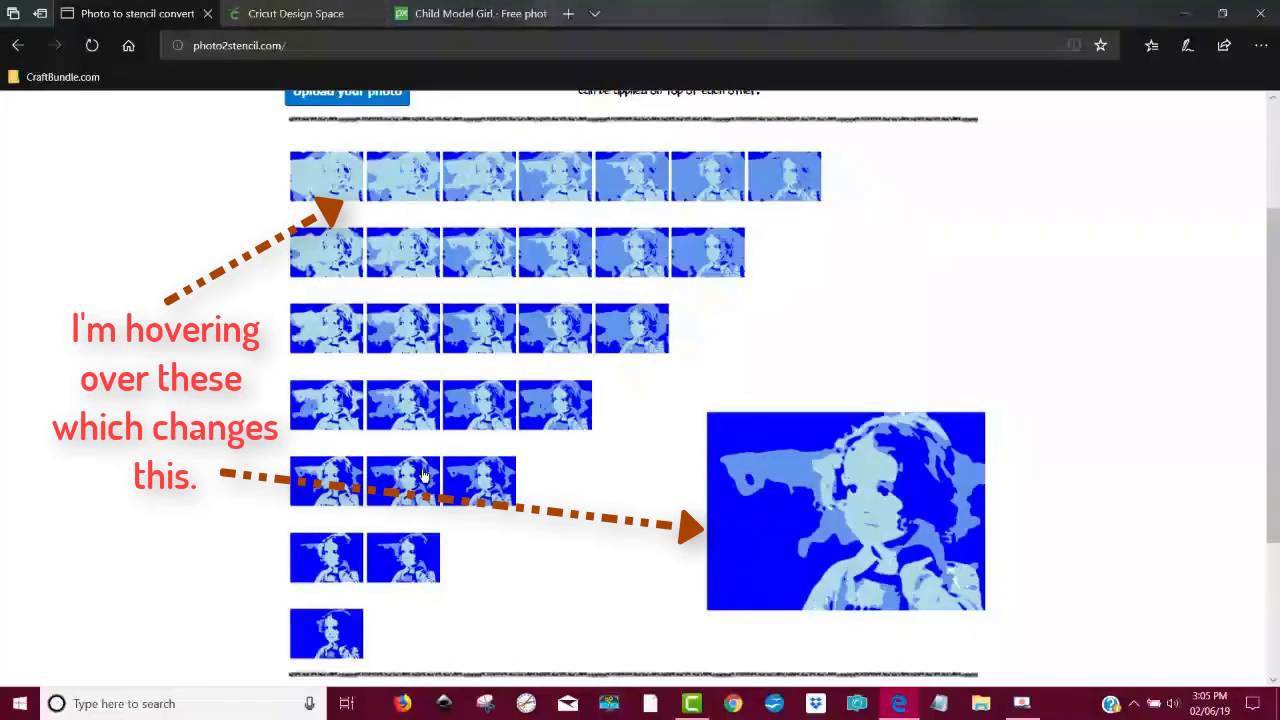
mouse_move(479, 479)
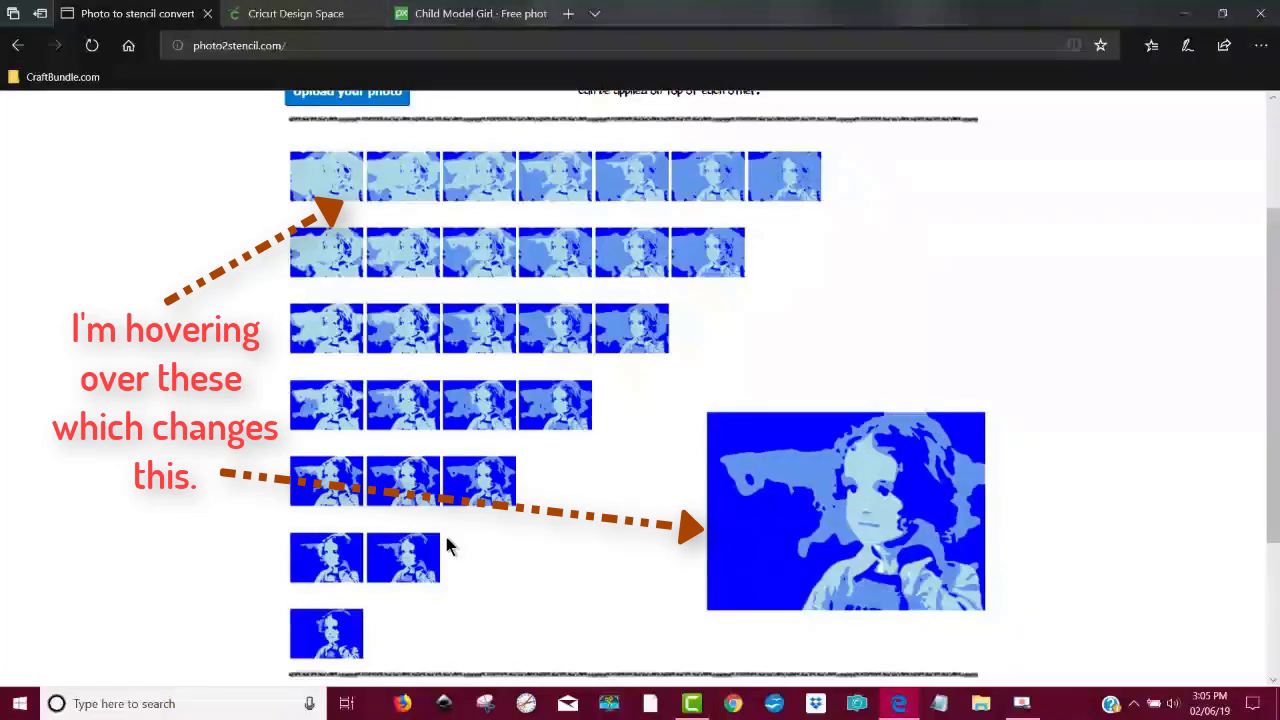
Step: Choose the third variation in the fifth row and save its three color stencil SVG download as child stencil in Downloads > stencil > stencil
click(491, 488)
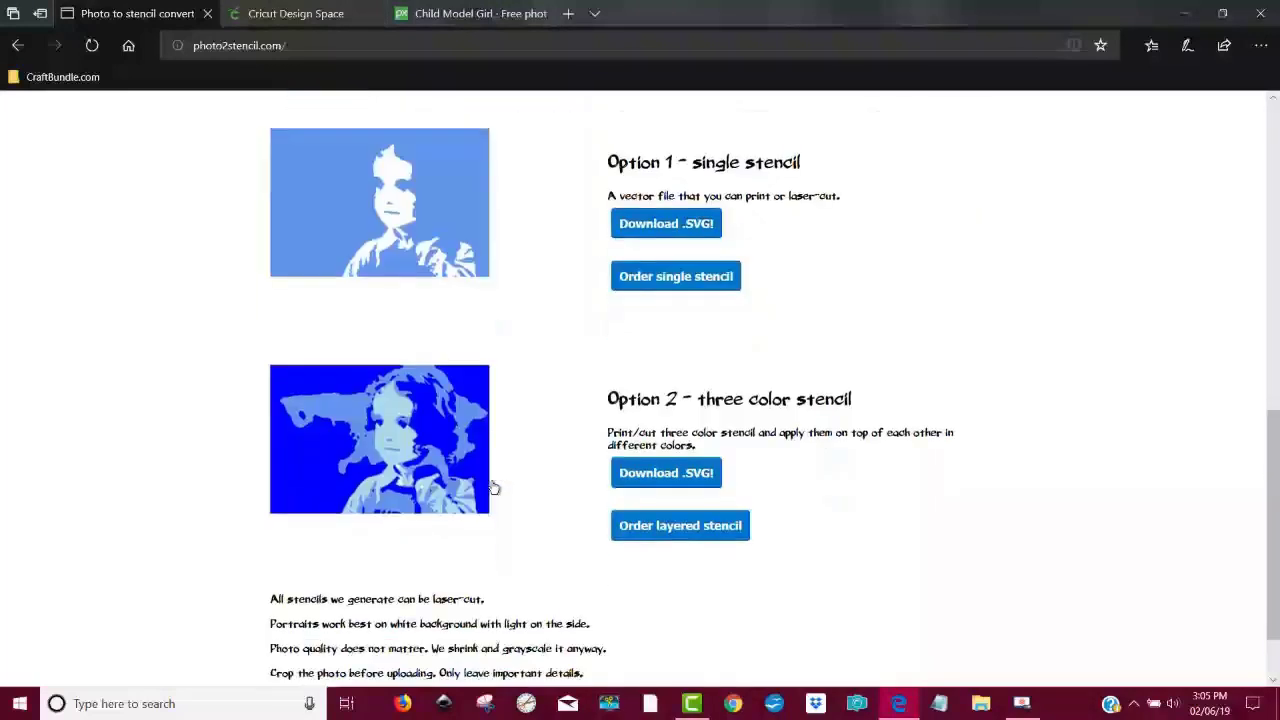
click(665, 472)
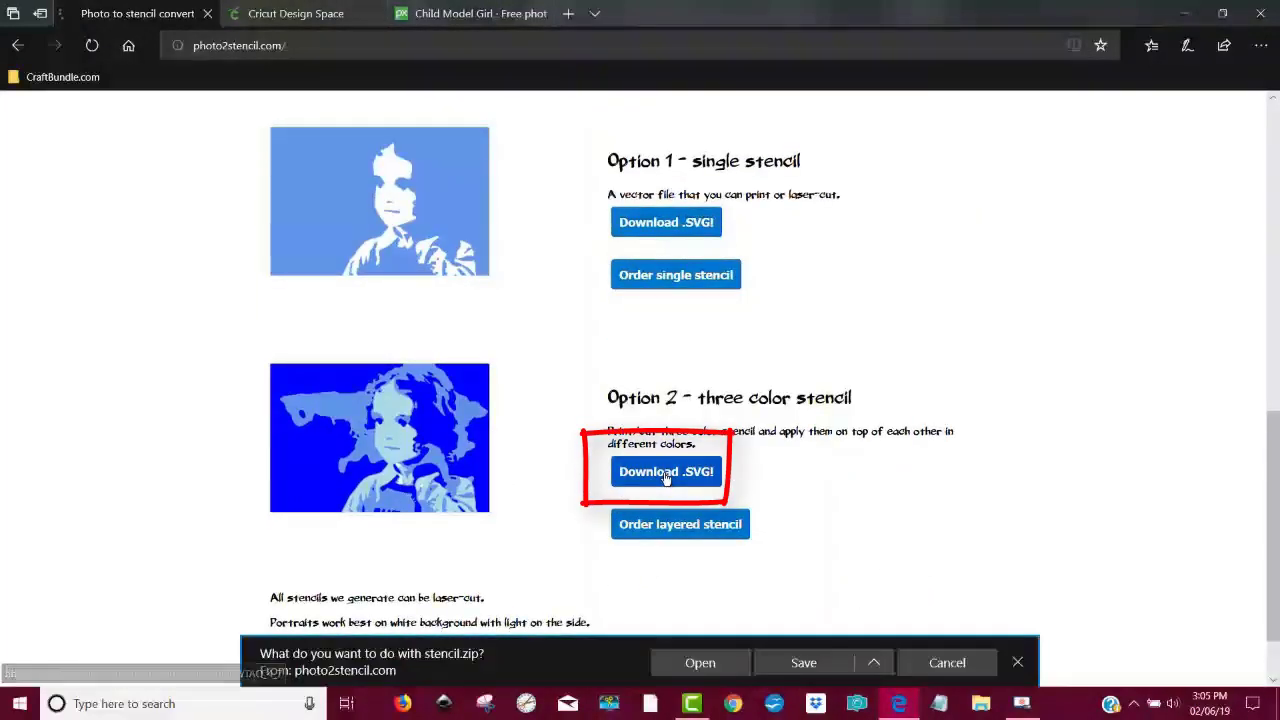
click(872, 665)
click(856, 636)
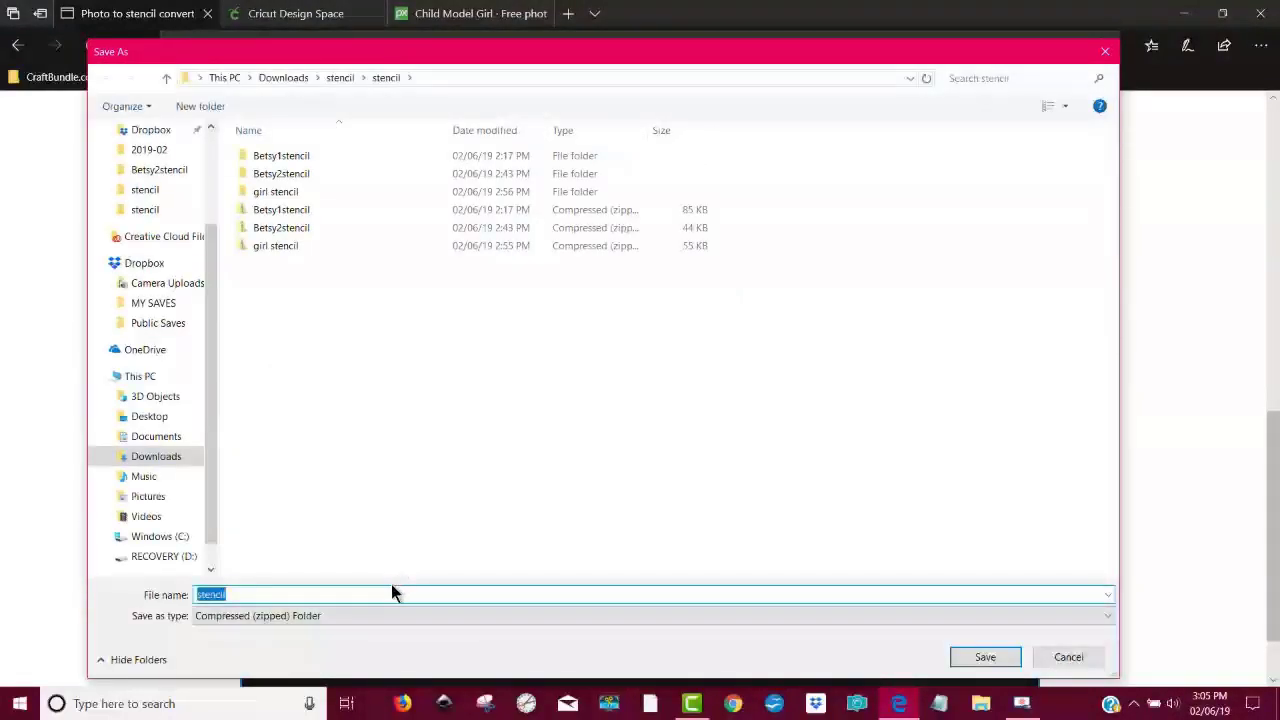
click(198, 594)
click(999, 656)
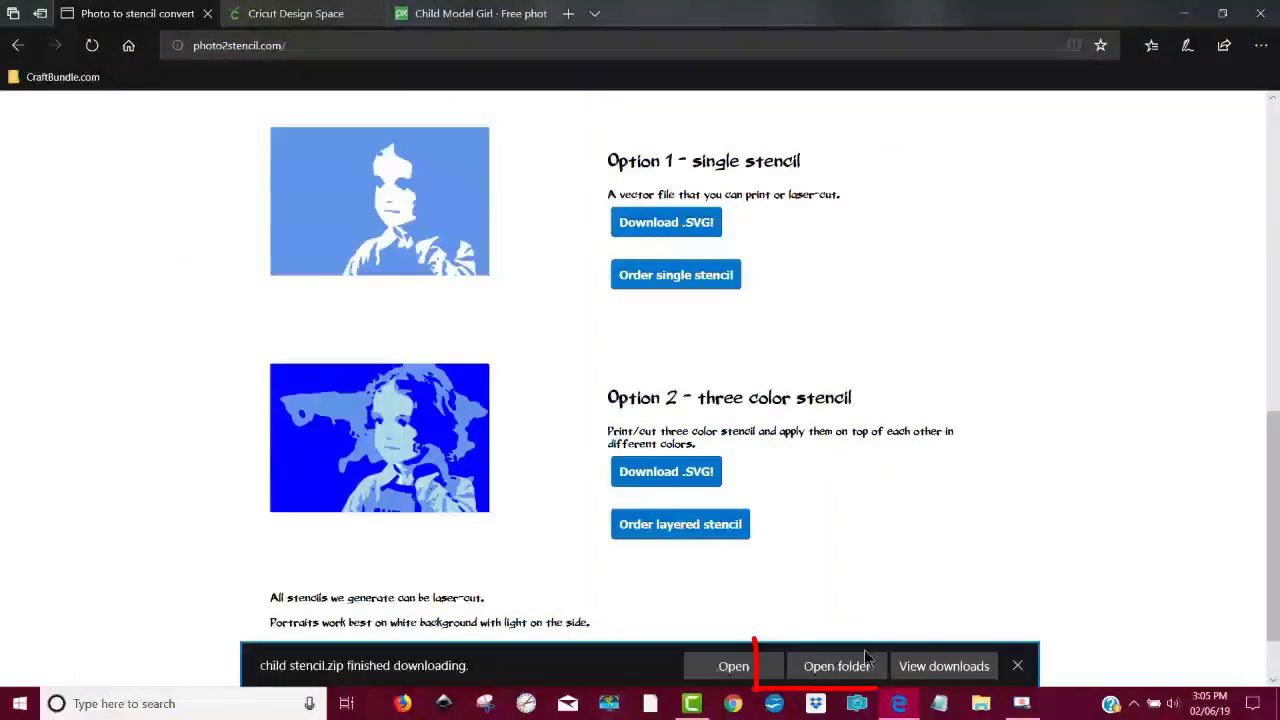
Step: Open the download folder, extract all files from the child stencil zip to the child stencil folder, and close the extraction windows
click(838, 666)
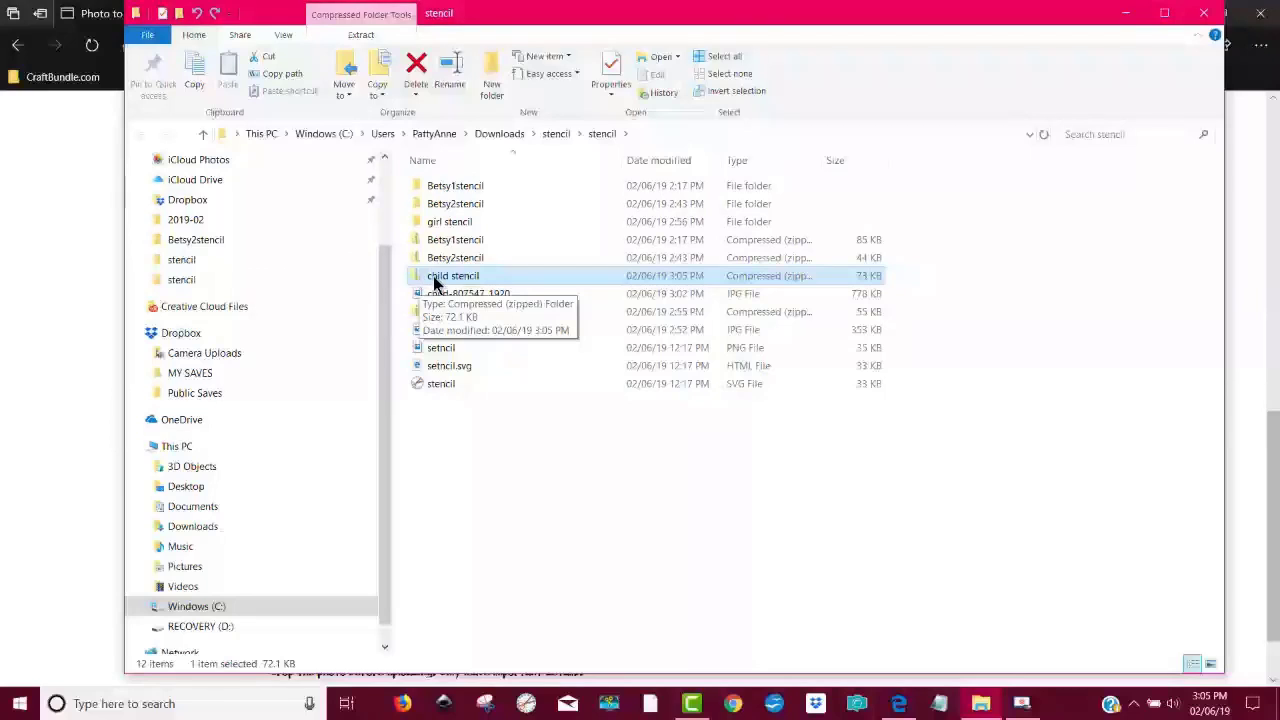
double_click(451, 277)
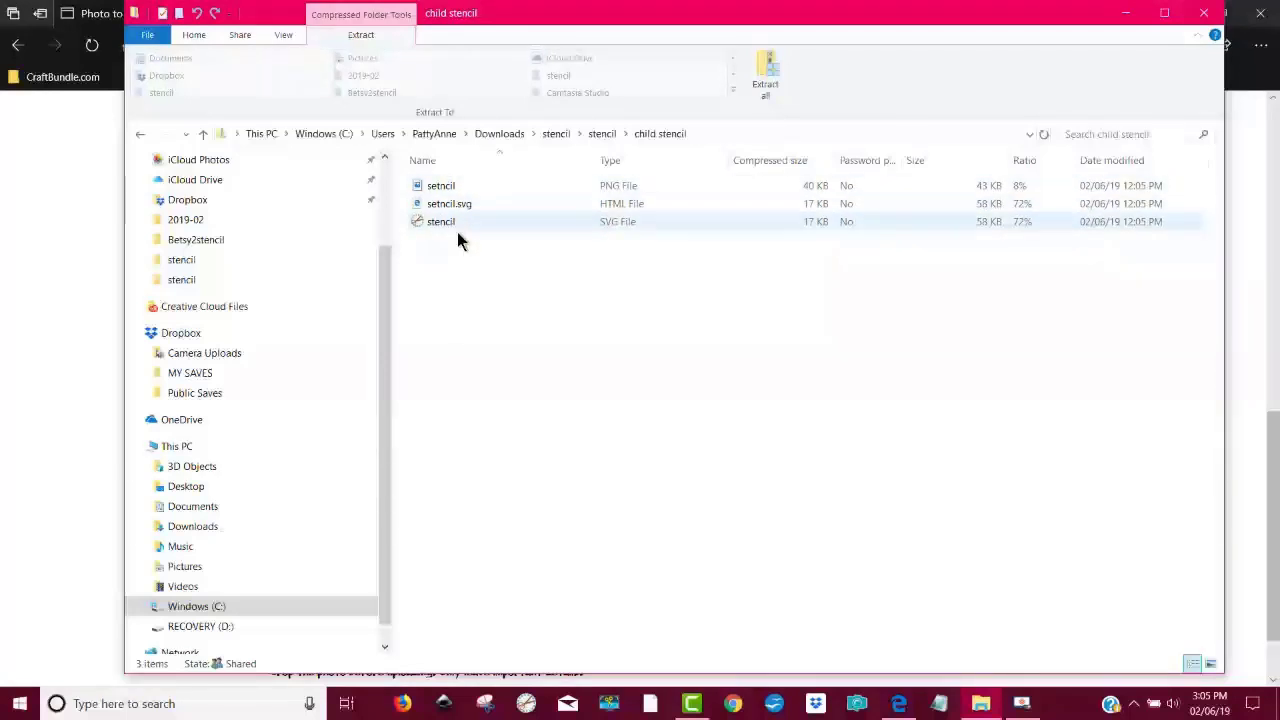
click(765, 78)
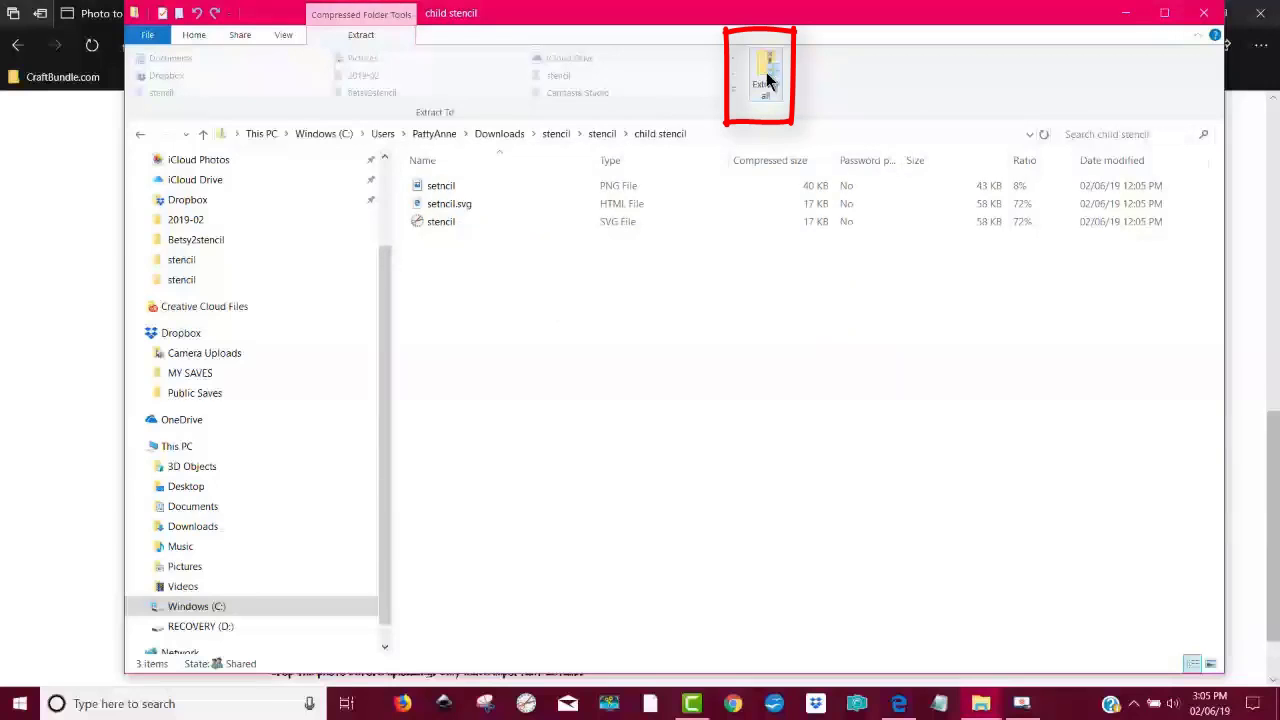
click(767, 80)
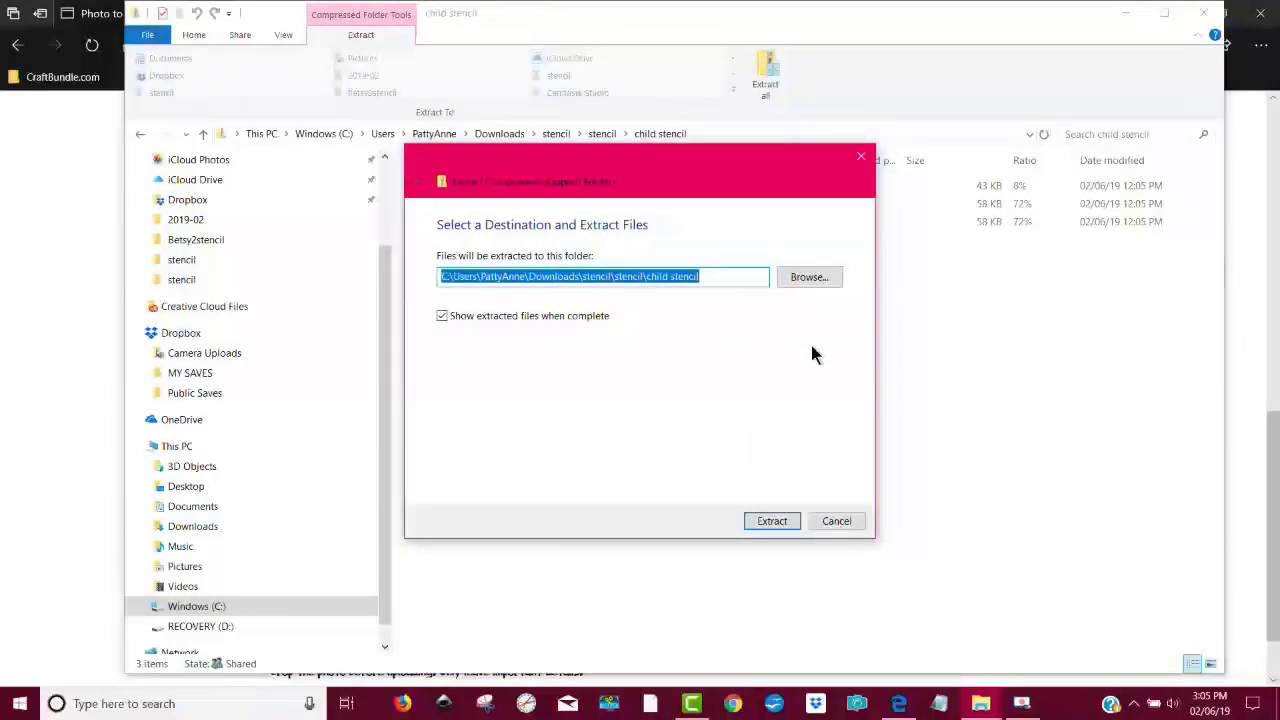
click(771, 521)
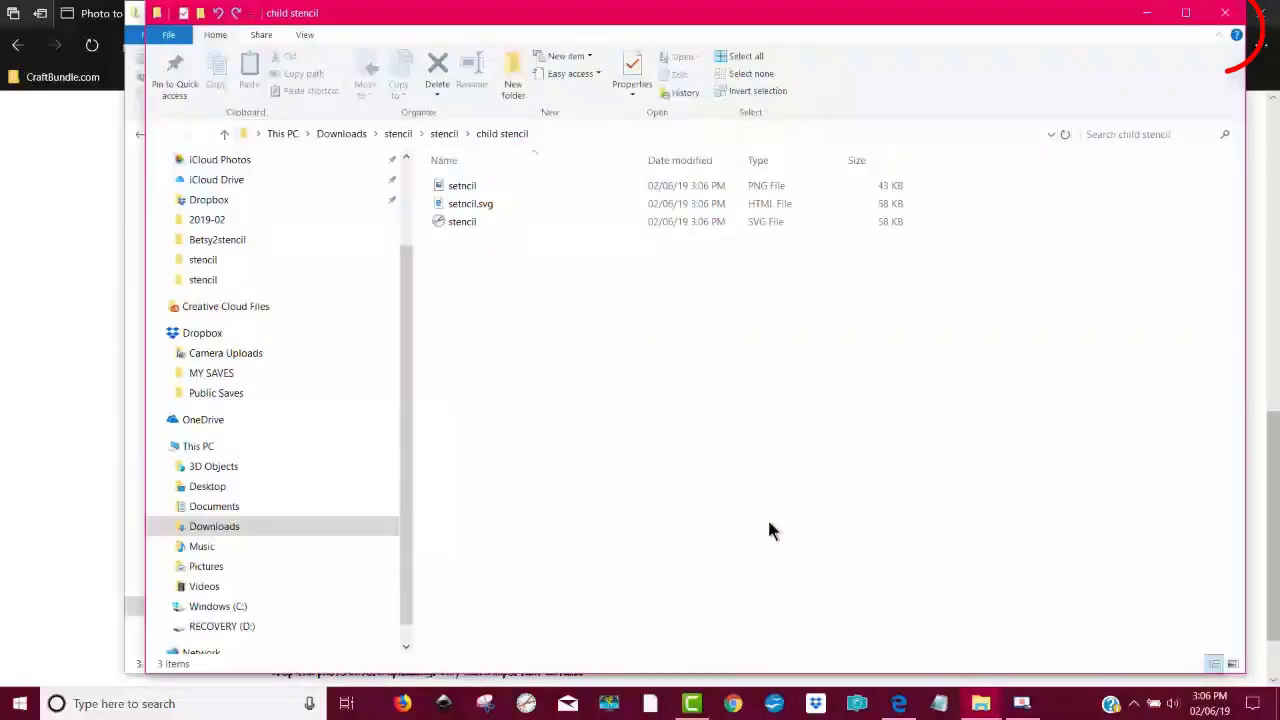
click(1225, 13)
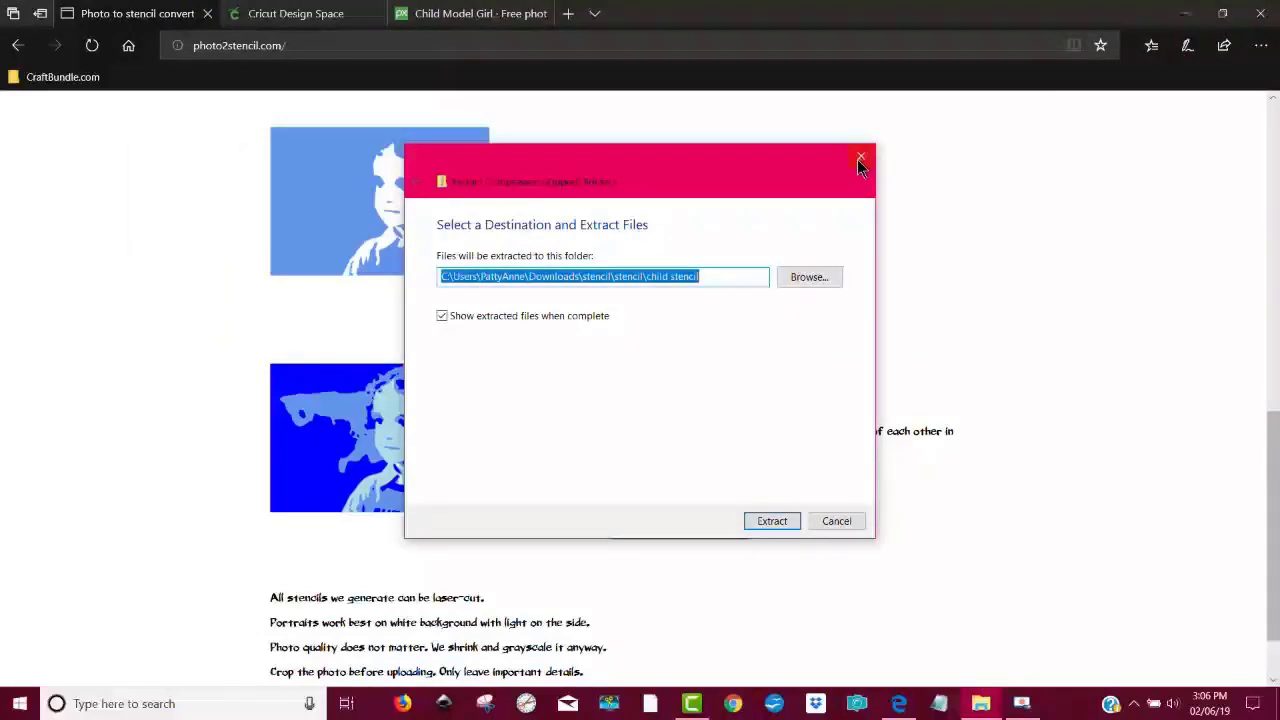
click(866, 163)
Step: Switch to Cricut Design Space and upload the child's stencil SVG file, saving it with the image name child stencil
click(308, 15)
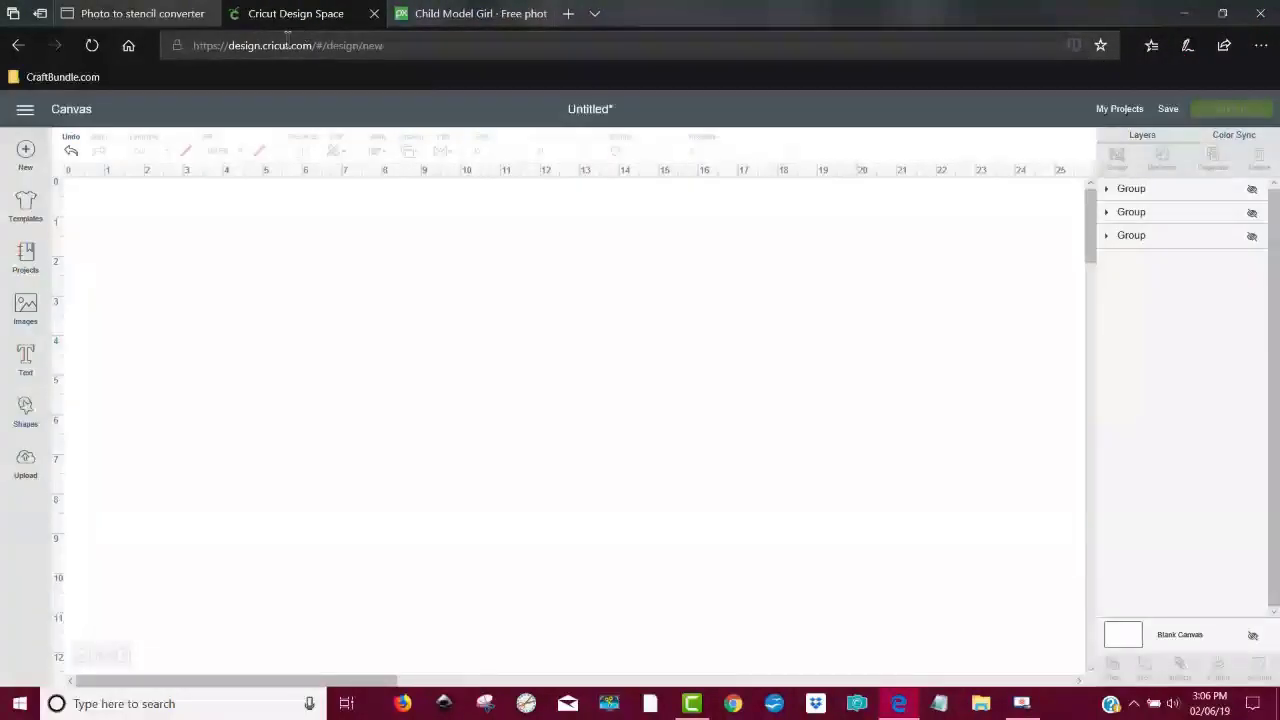
click(36, 476)
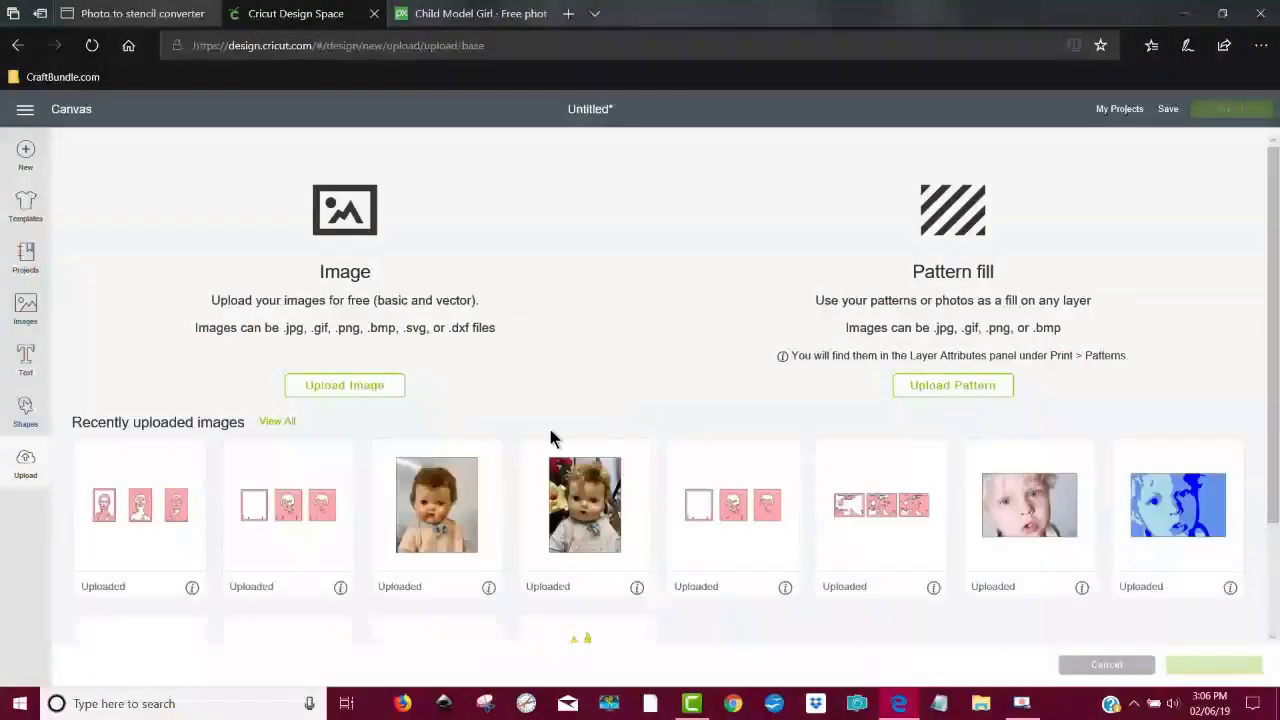
click(361, 391)
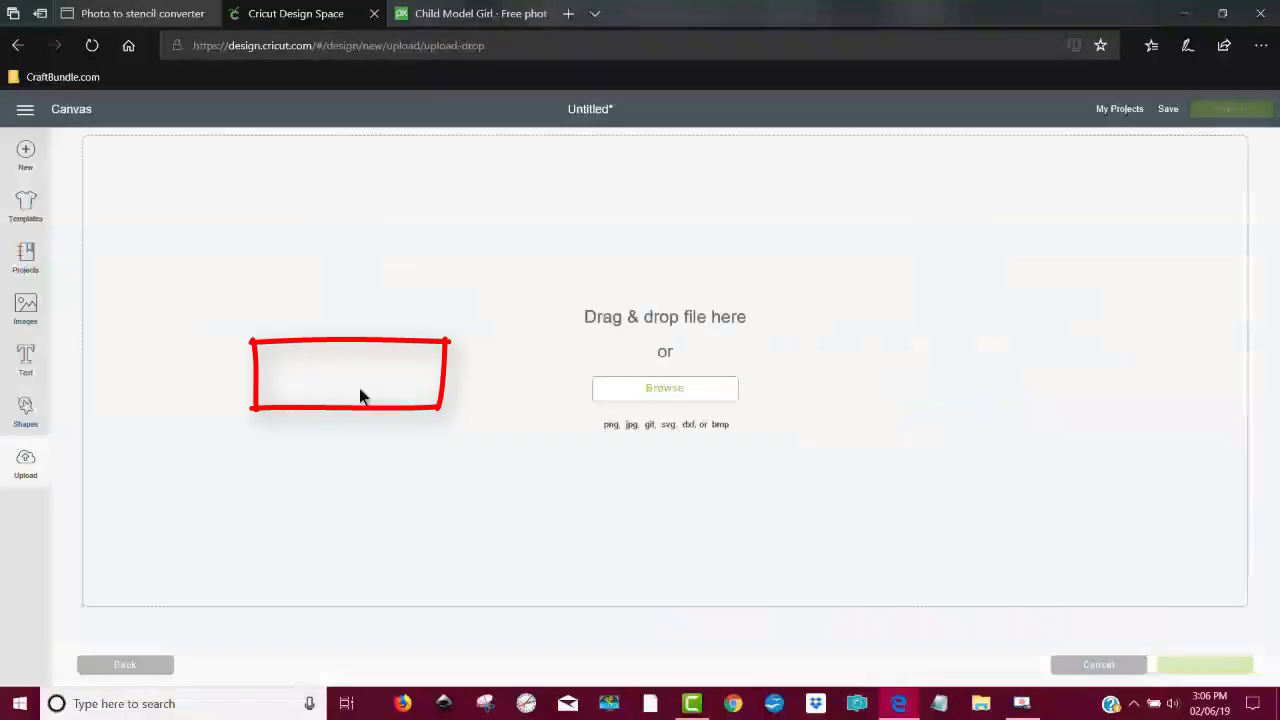
click(684, 397)
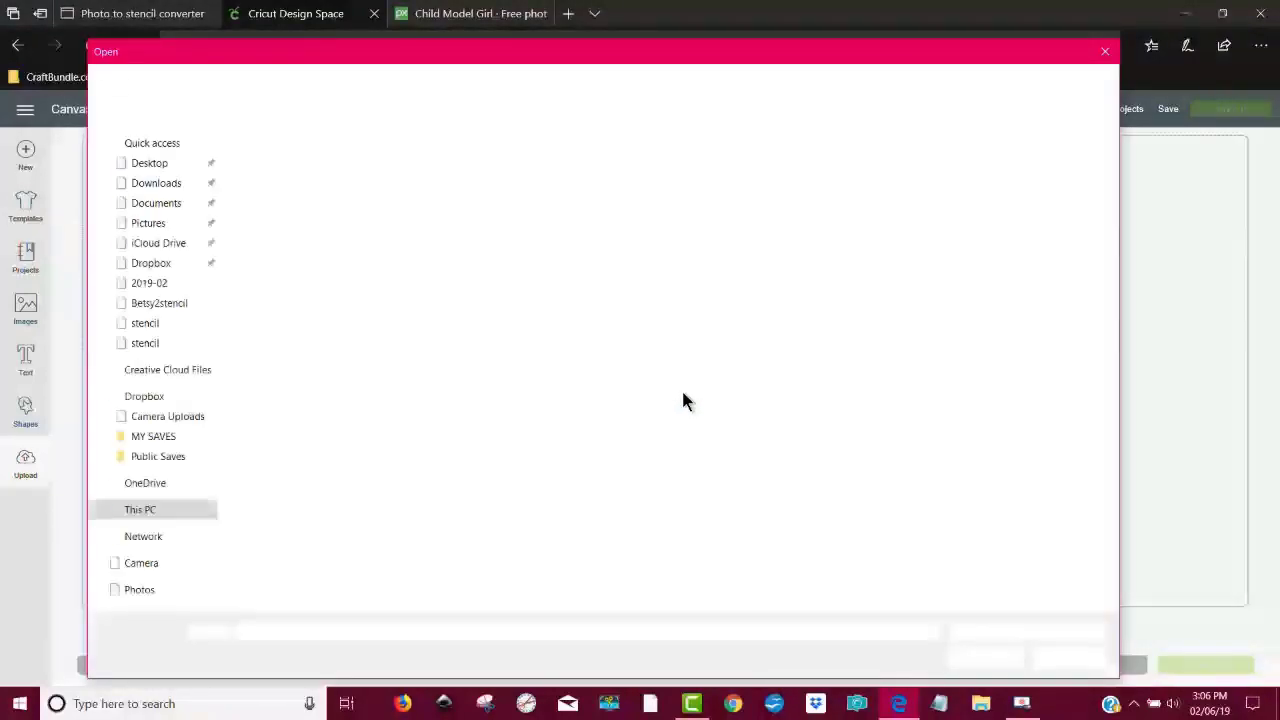
click(267, 191)
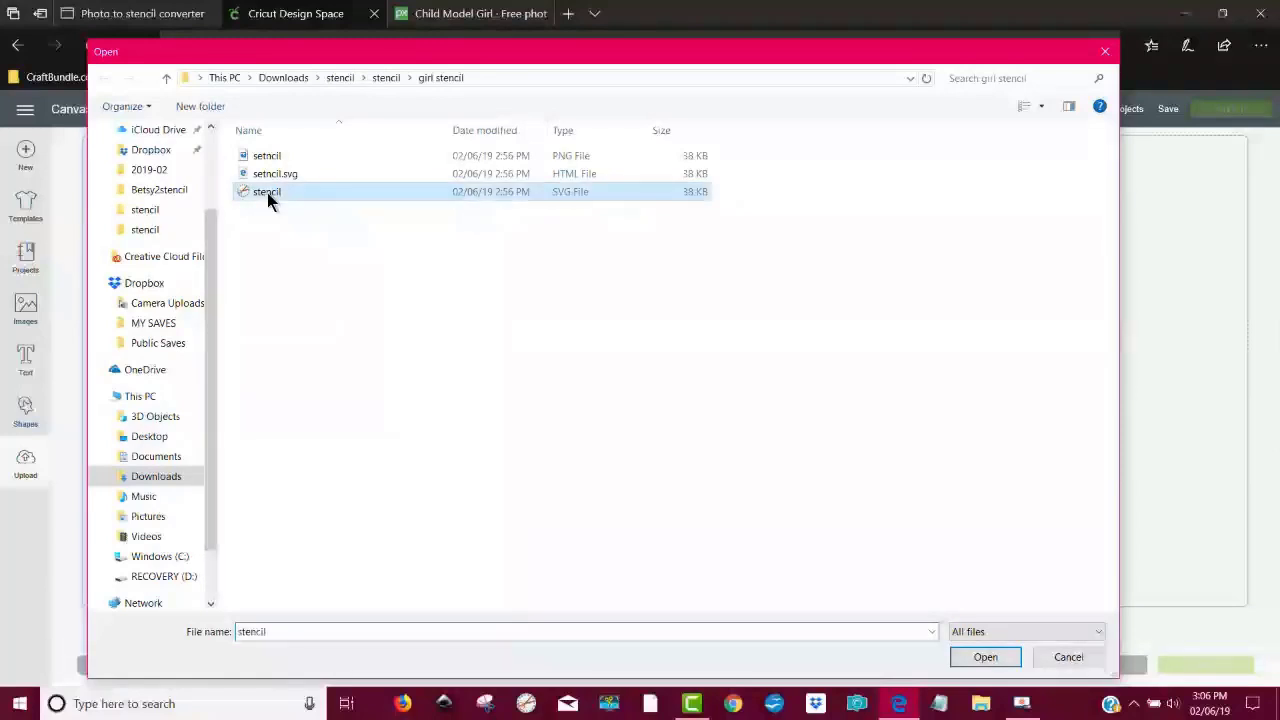
click(982, 663)
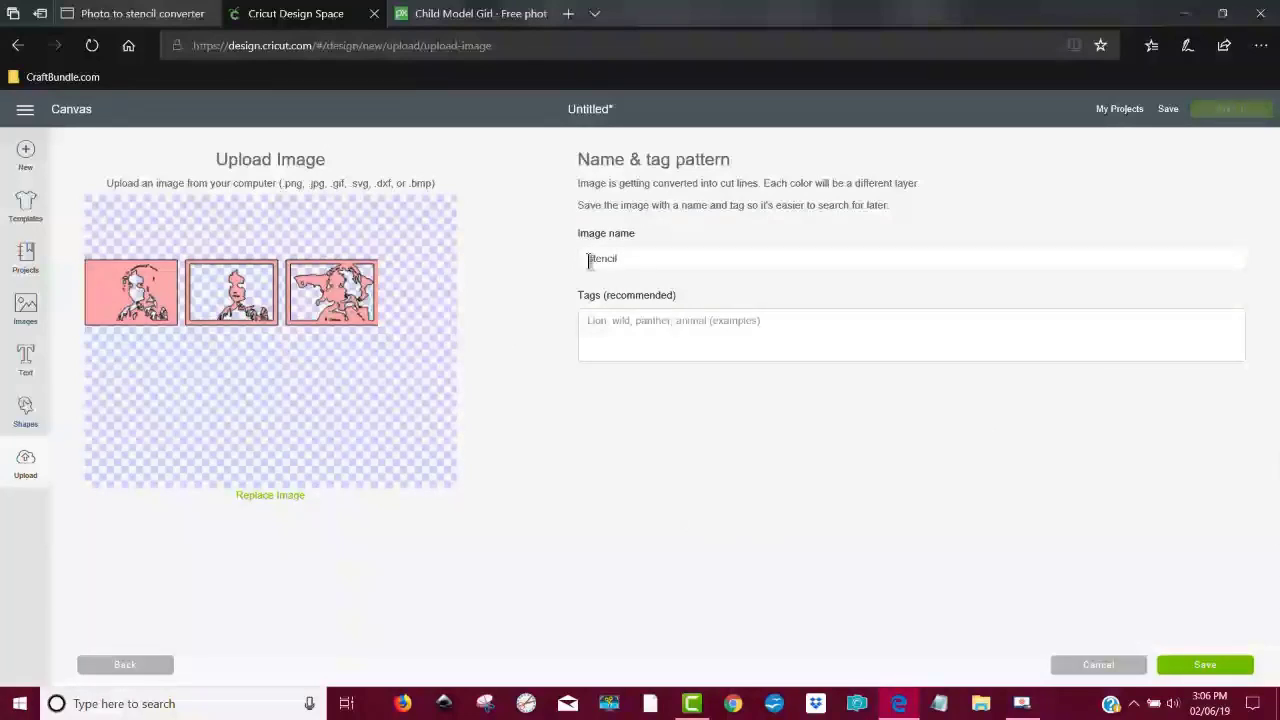
text(child)
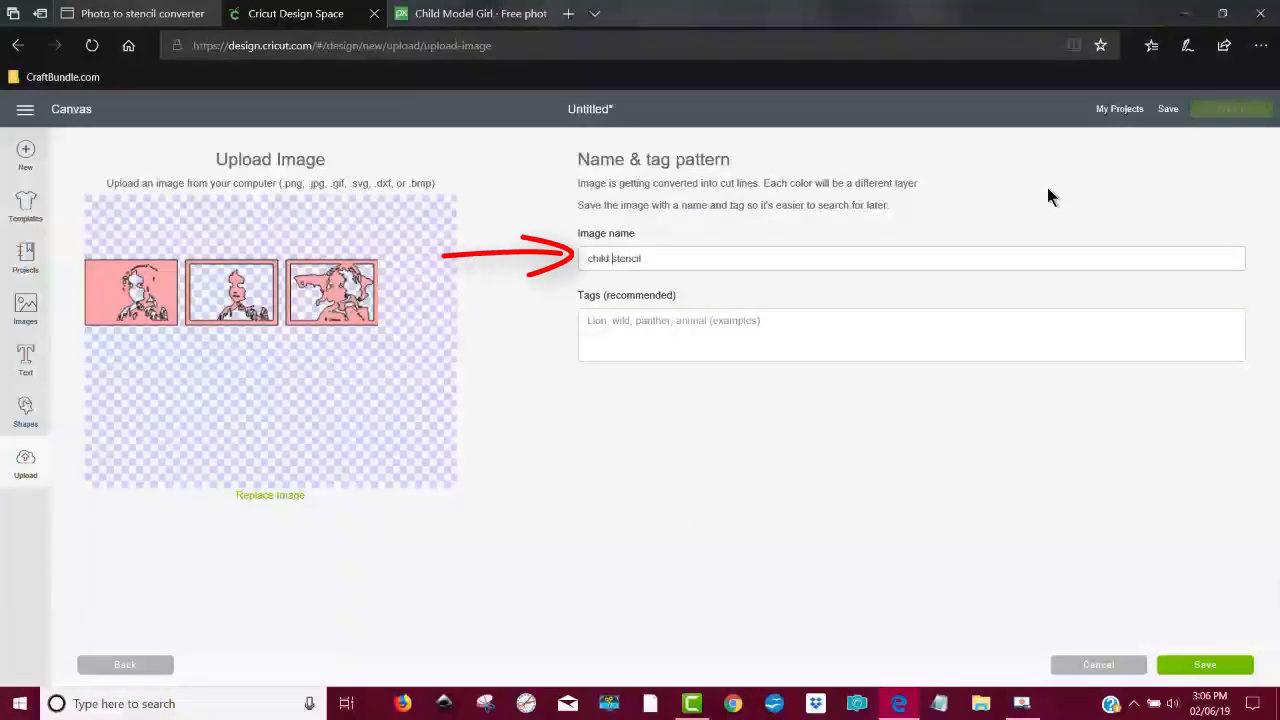
click(1205, 666)
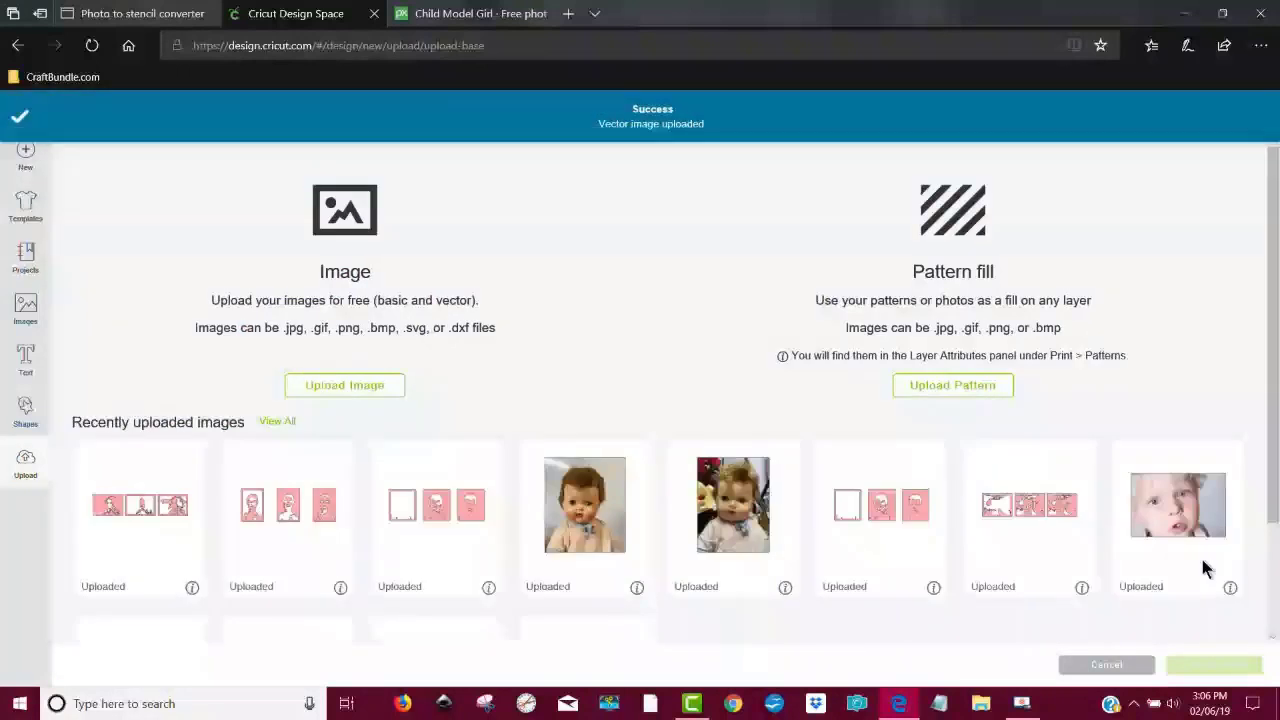
Step: Insert the uploaded child stencil image onto the canvas and ungroup its three panels
click(121, 512)
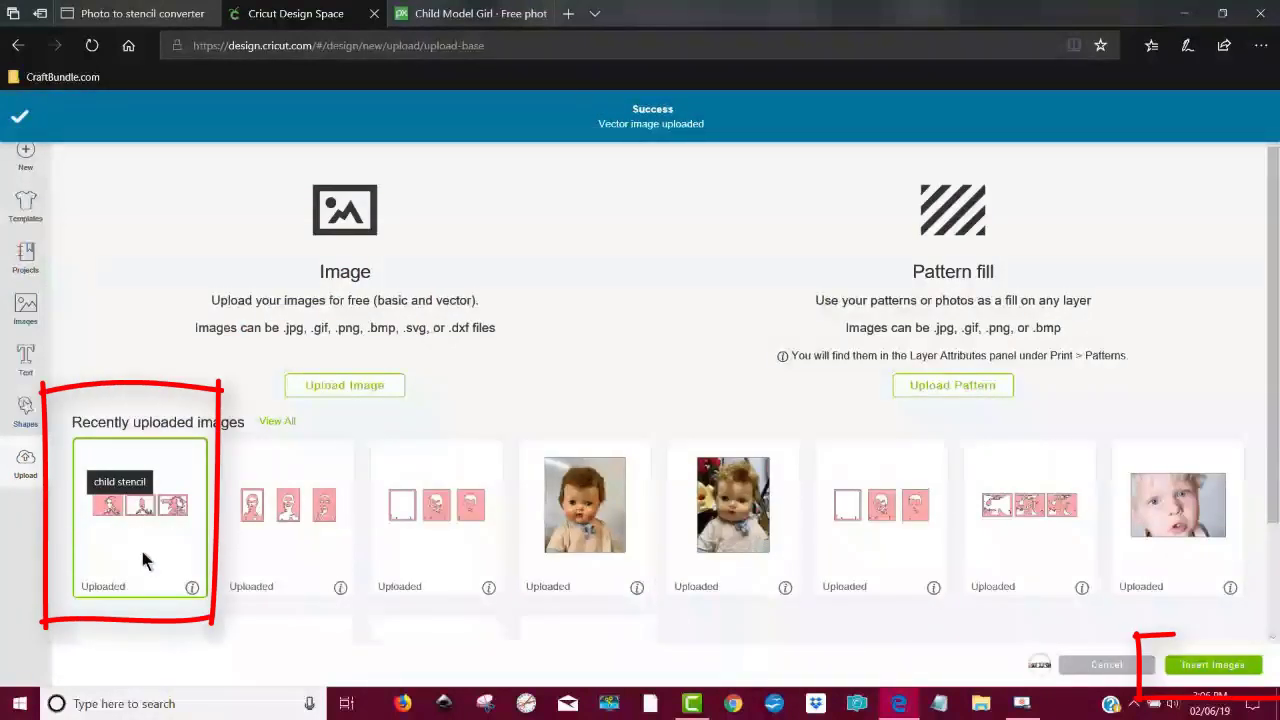
click(1250, 667)
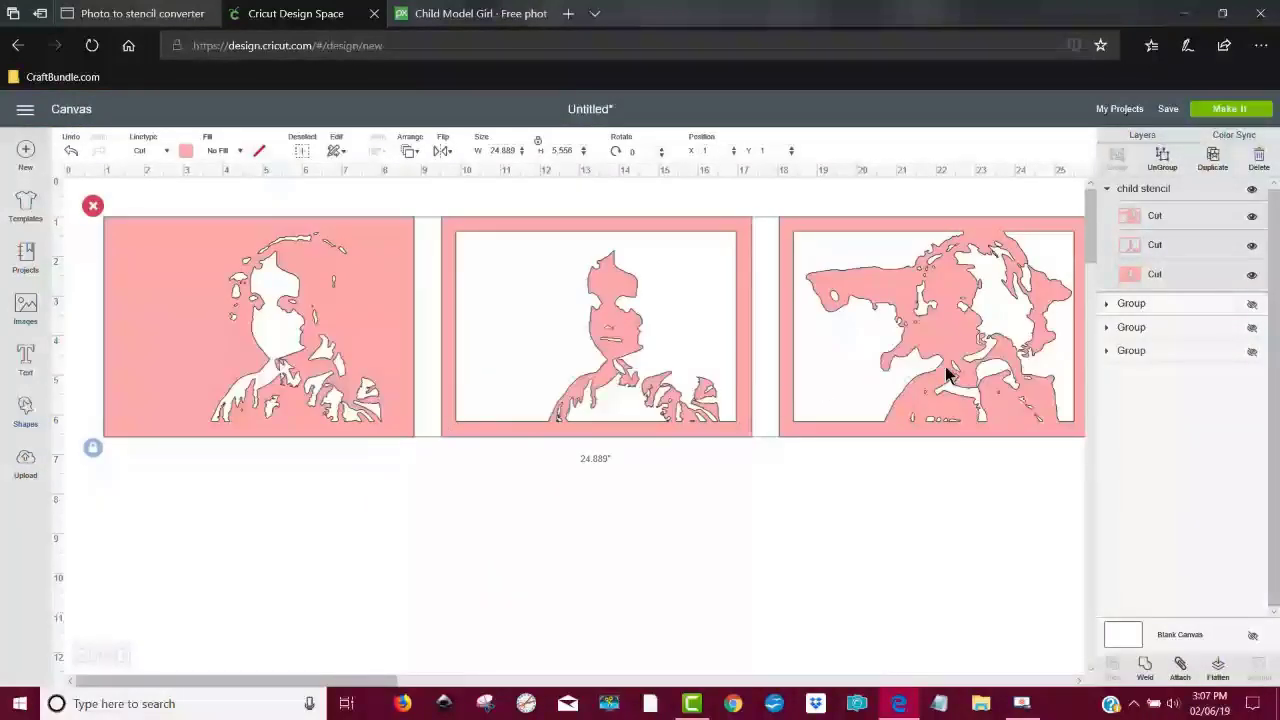
click(1163, 158)
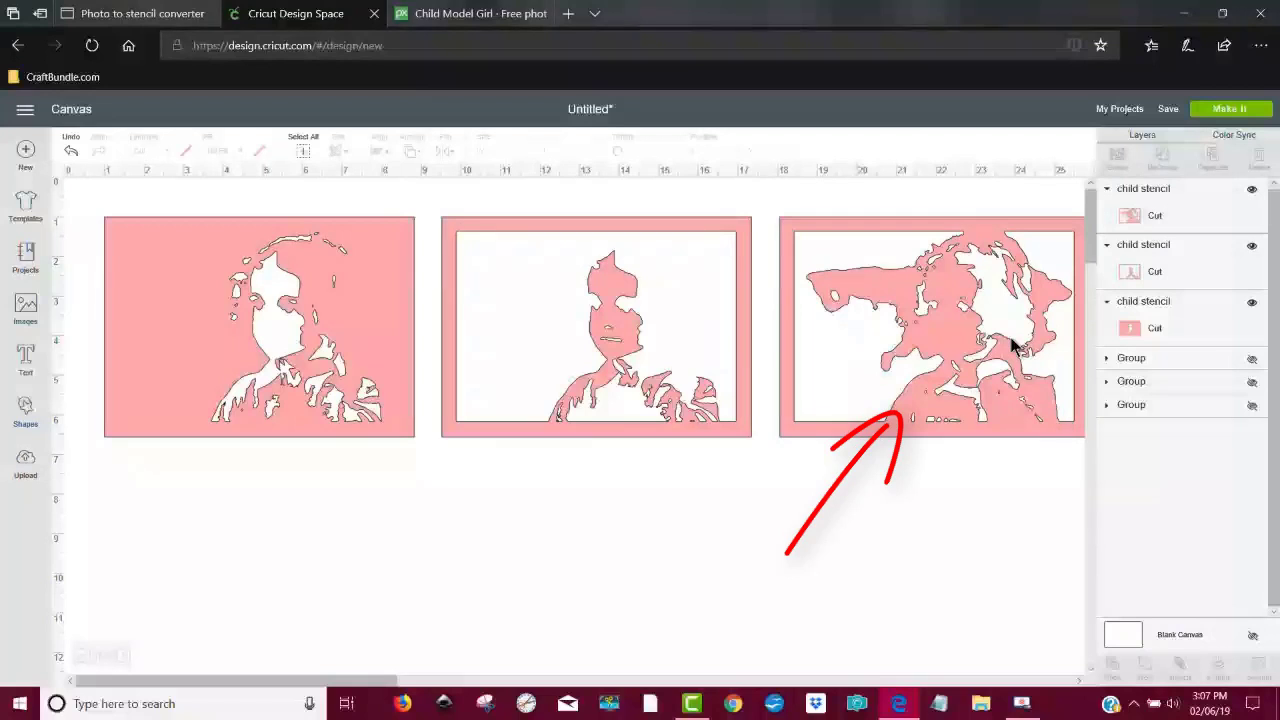
Step: Hide all contours of the first child stencil panel and recolor the solid rectangle with the royal blue material color
click(389, 341)
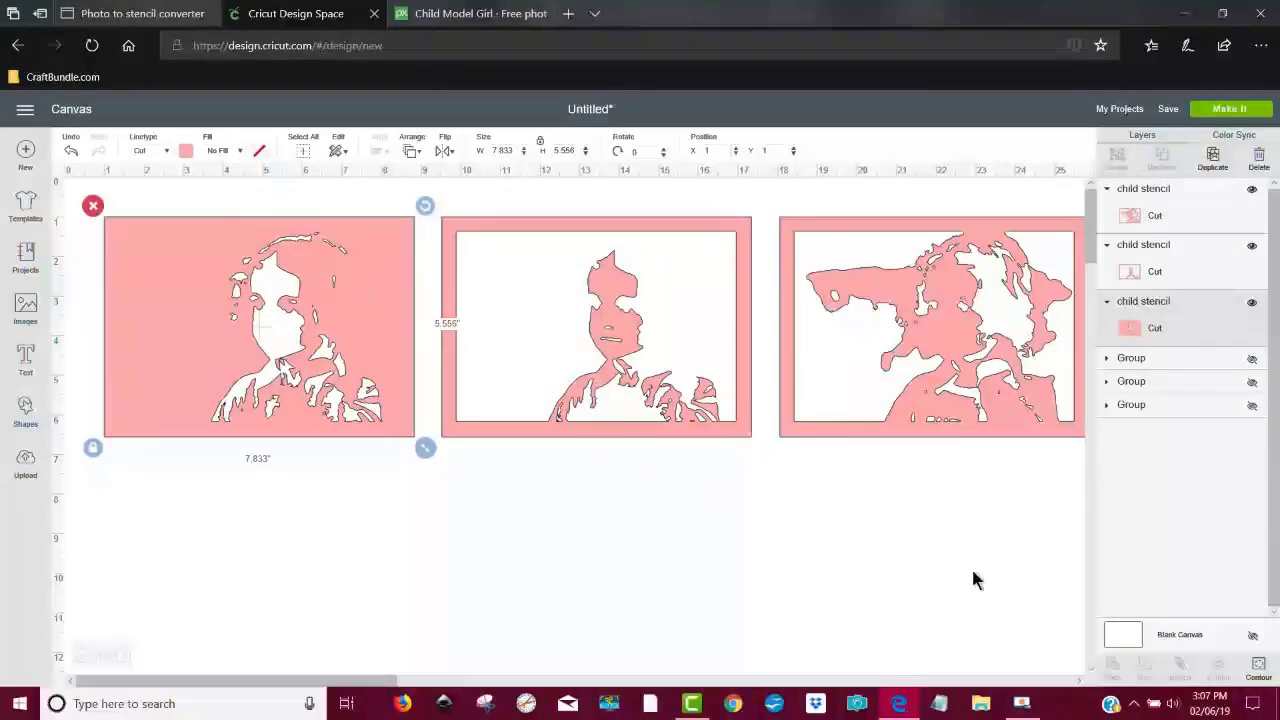
click(1260, 667)
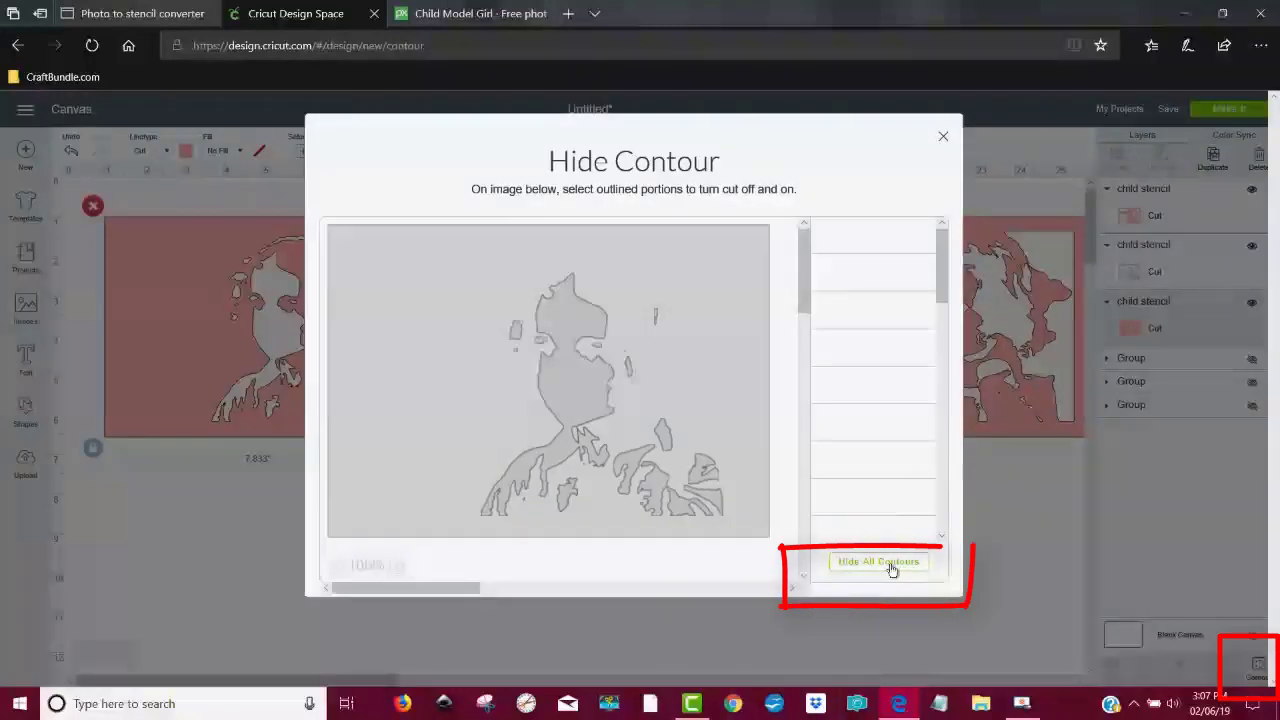
click(880, 562)
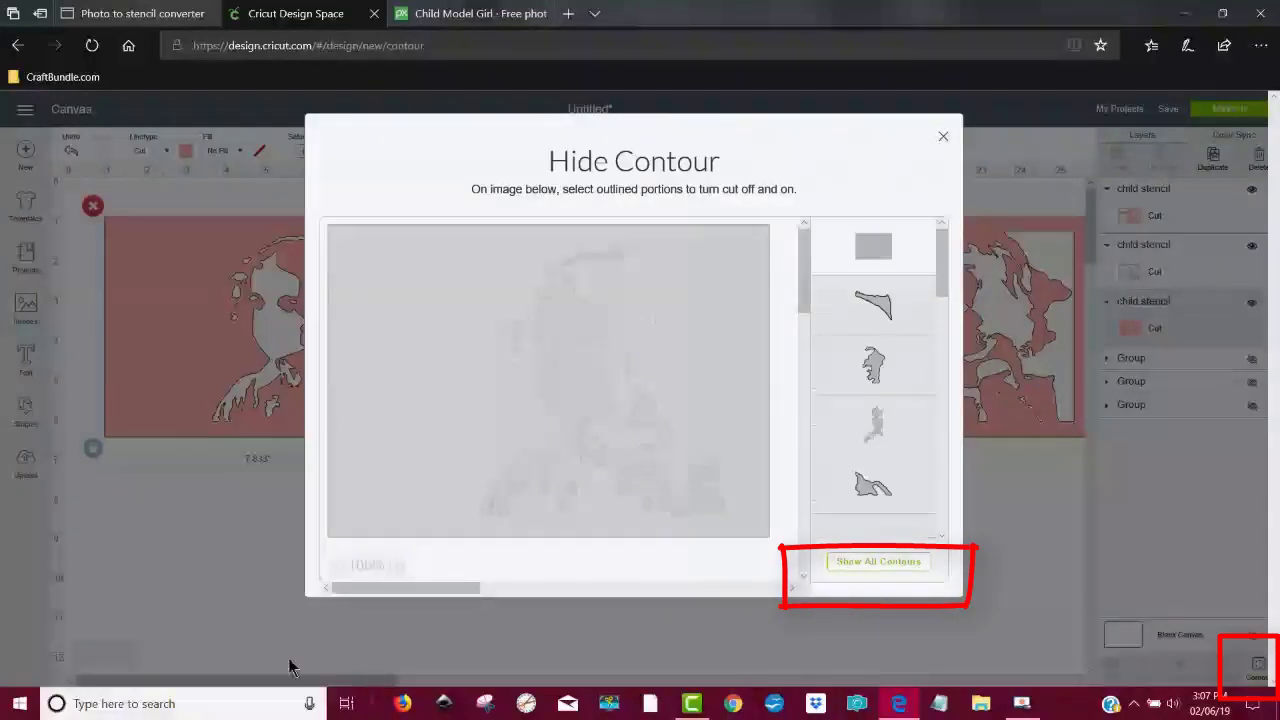
click(226, 567)
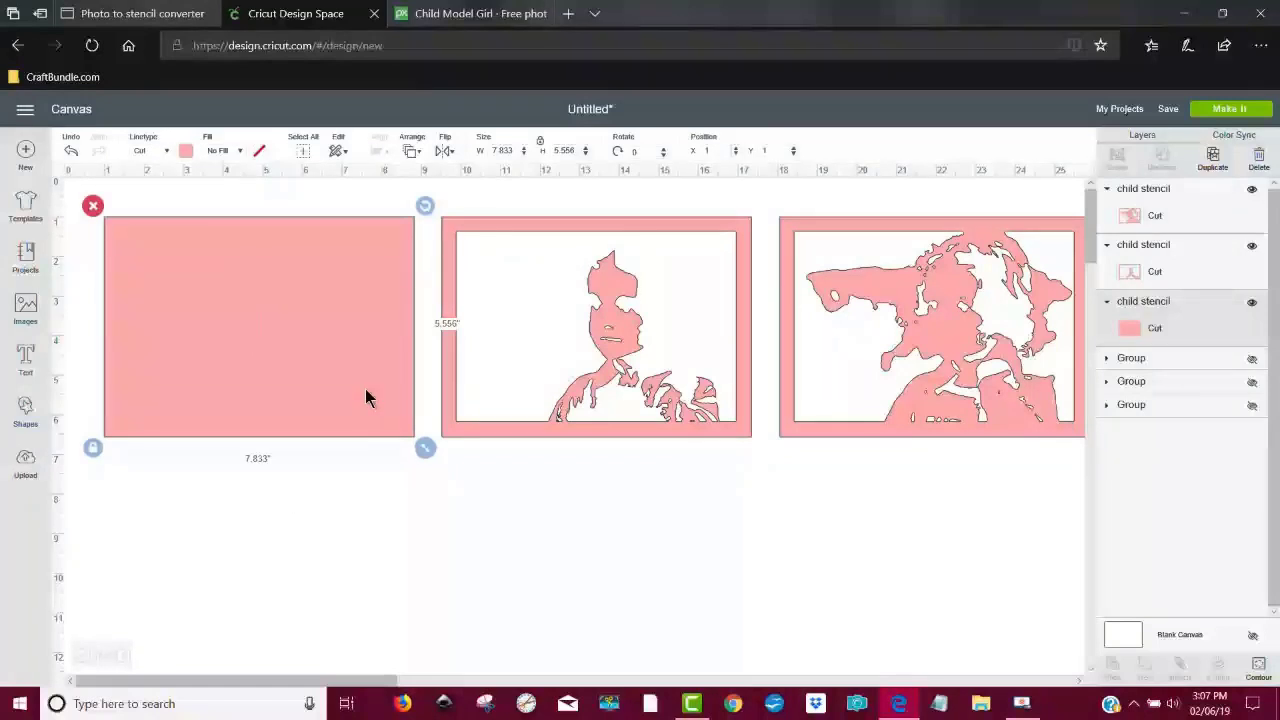
click(187, 150)
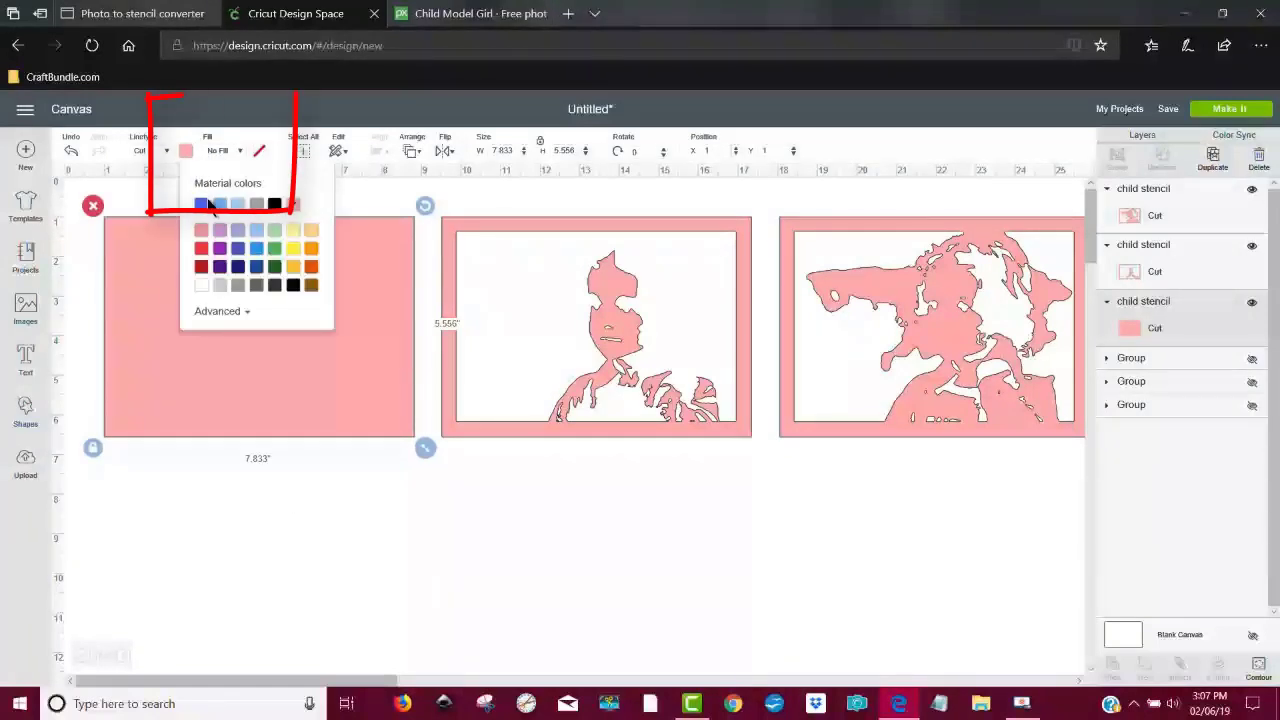
click(201, 207)
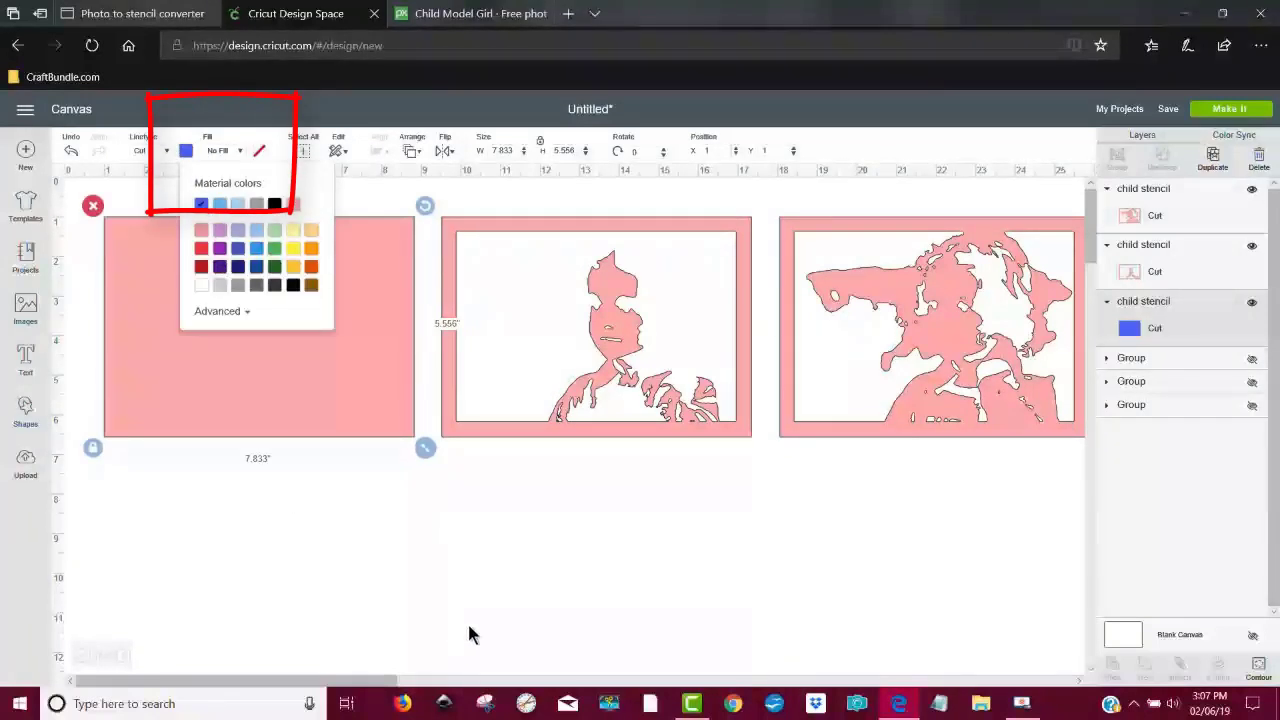
click(594, 630)
Step: Recolor the middle child stencil panel light blue and the third panel medium blue, using the material colors
click(614, 350)
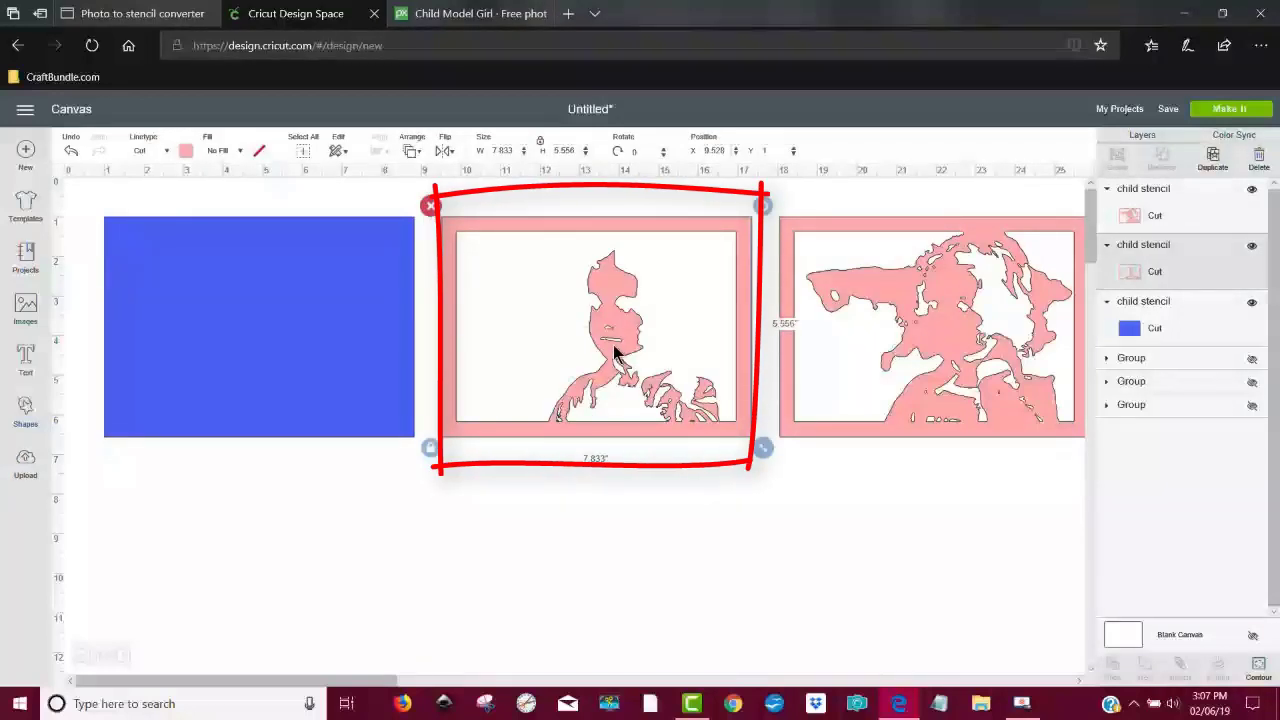
click(186, 151)
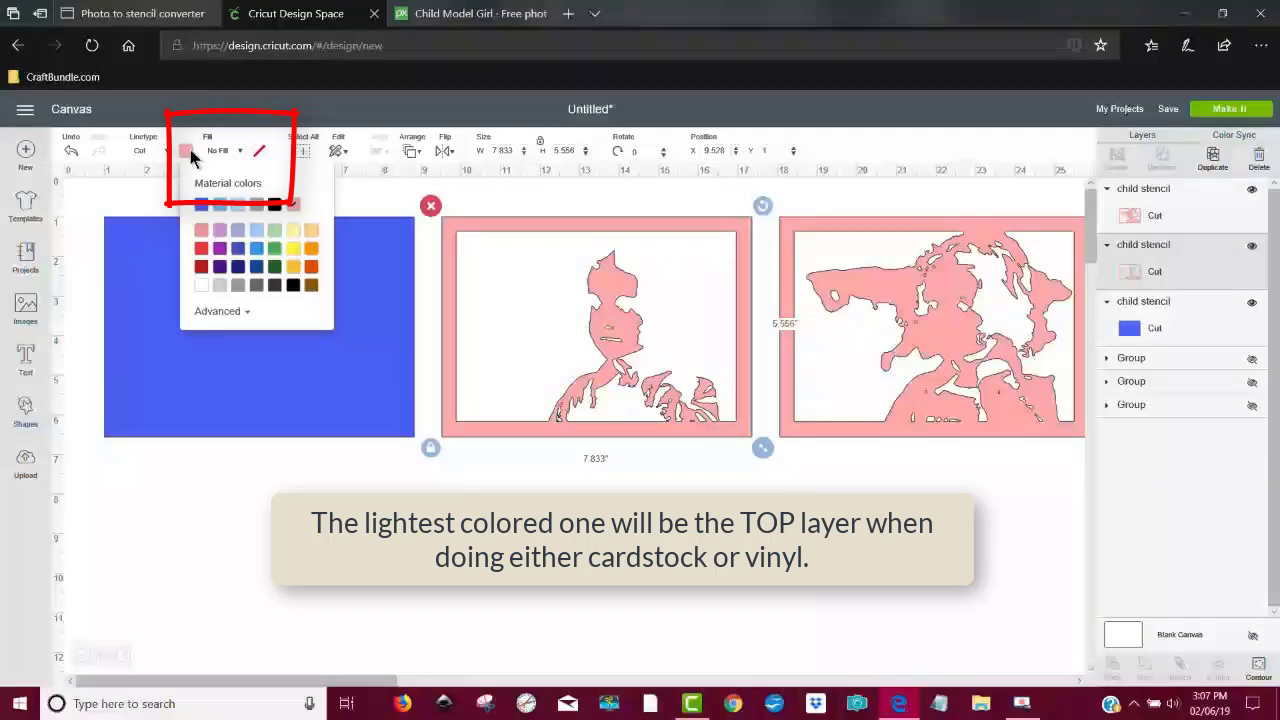
click(239, 207)
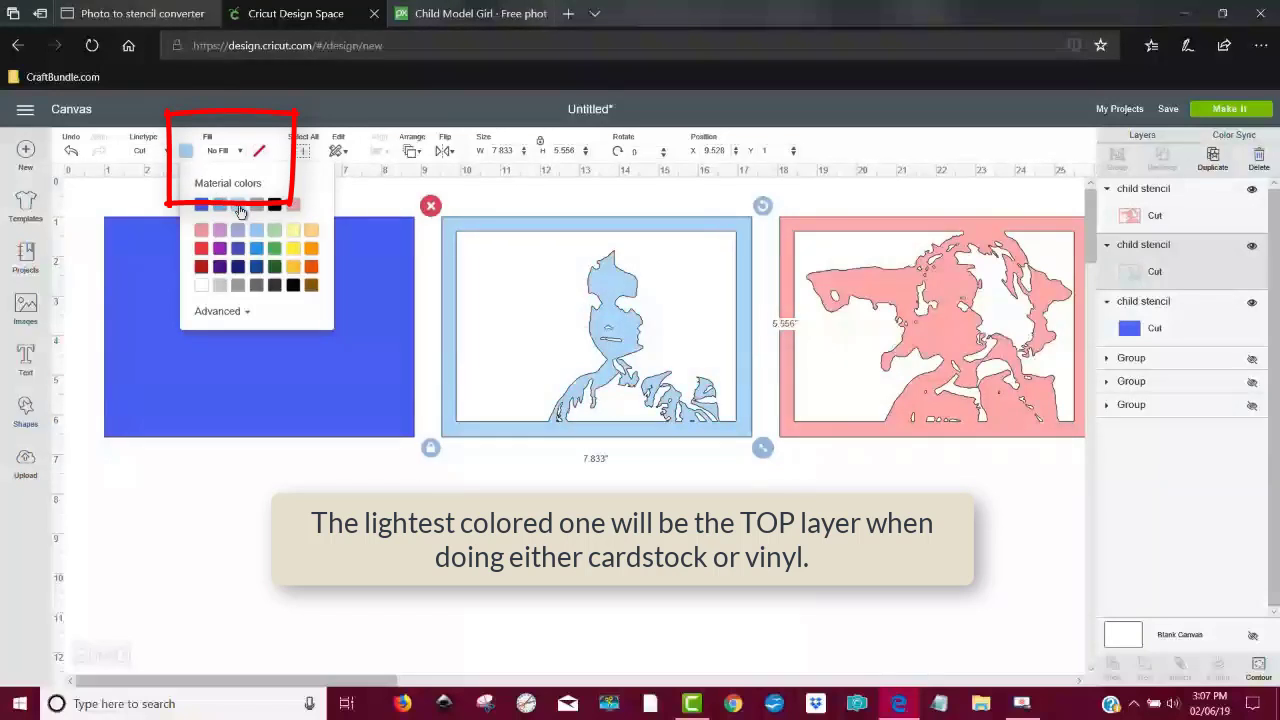
click(930, 340)
click(187, 153)
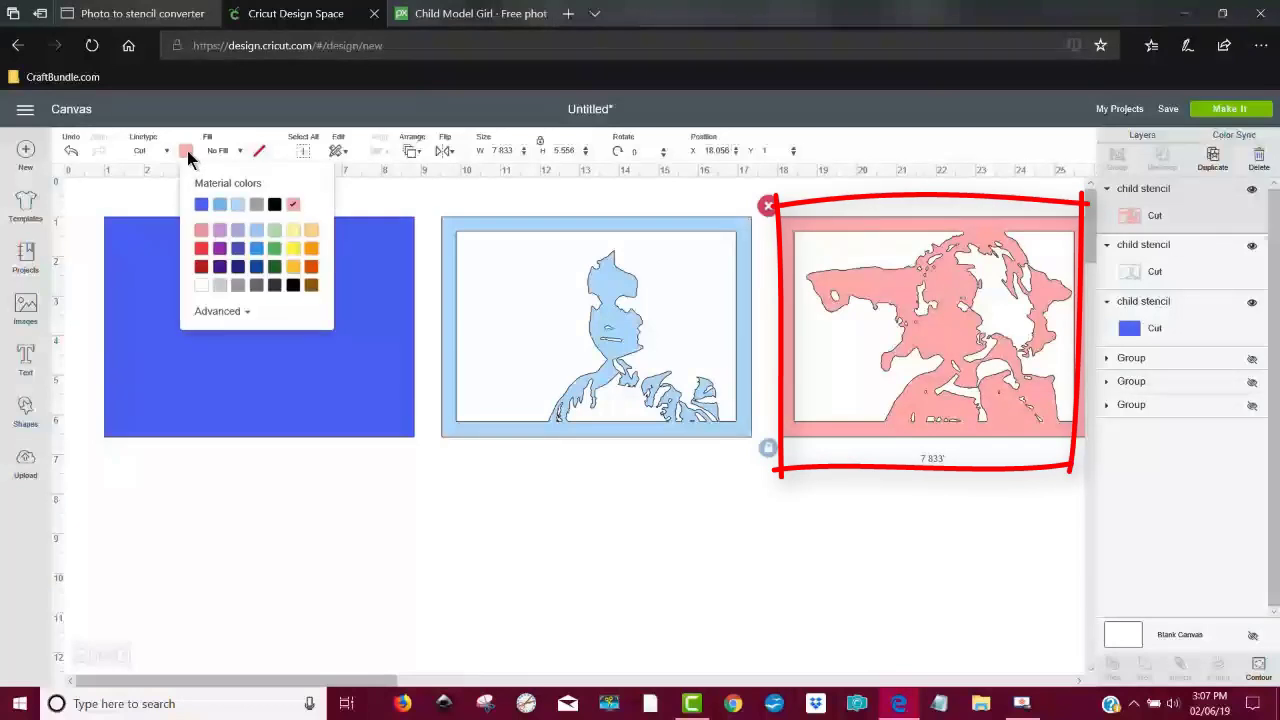
click(222, 206)
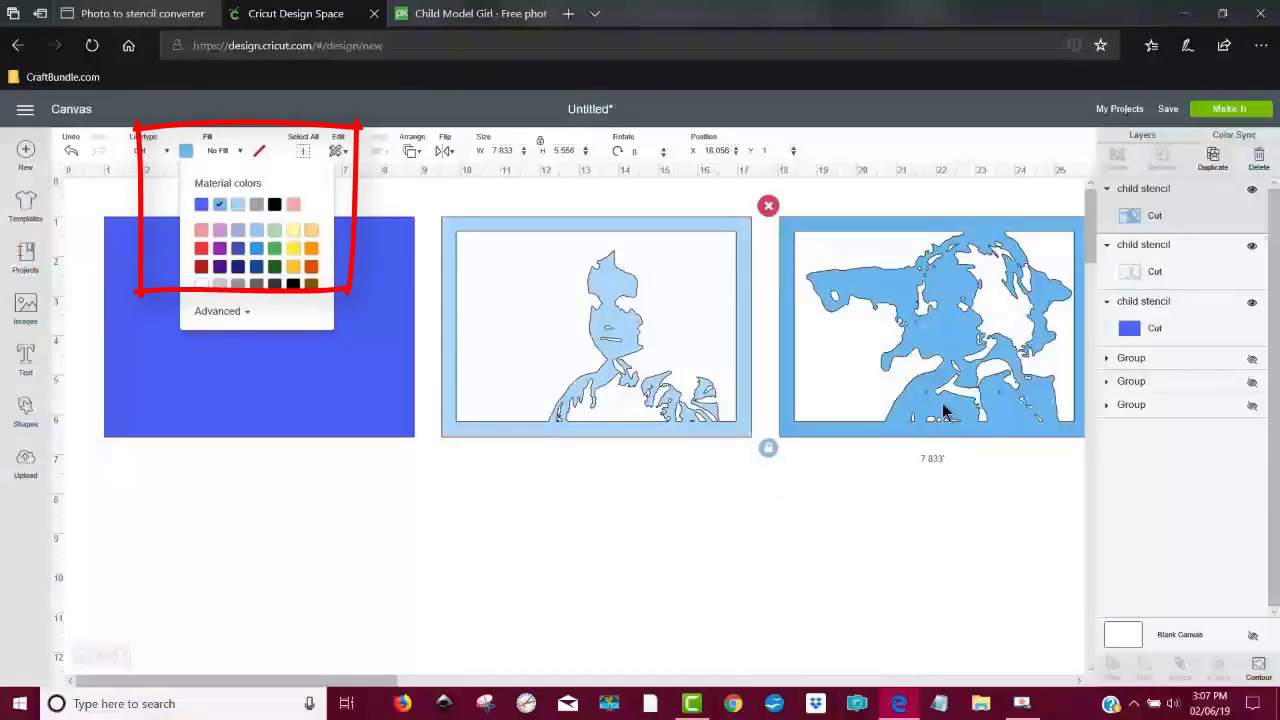
Step: Stack the medium blue panel on the solid blue rectangle, then send the light blue panel to the front and place it on top
drag(951, 351, 279, 343)
click(628, 349)
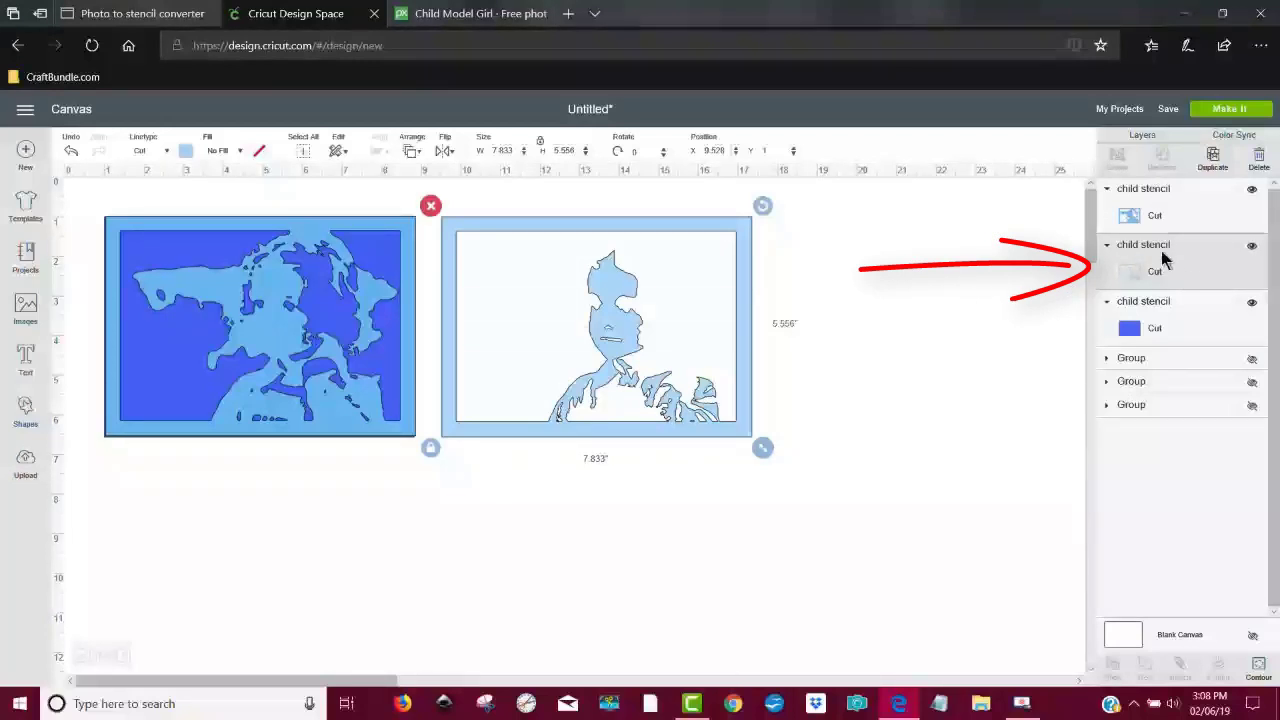
drag(740, 345, 770, 340)
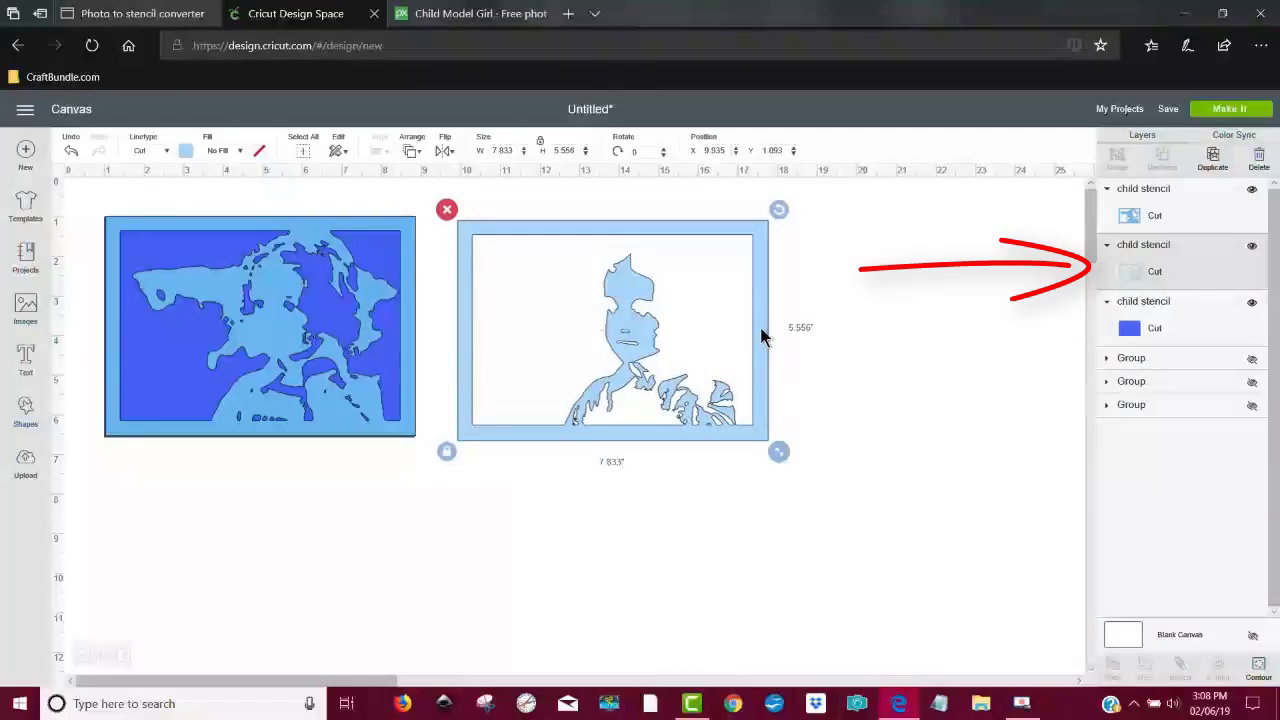
right_click(760, 336)
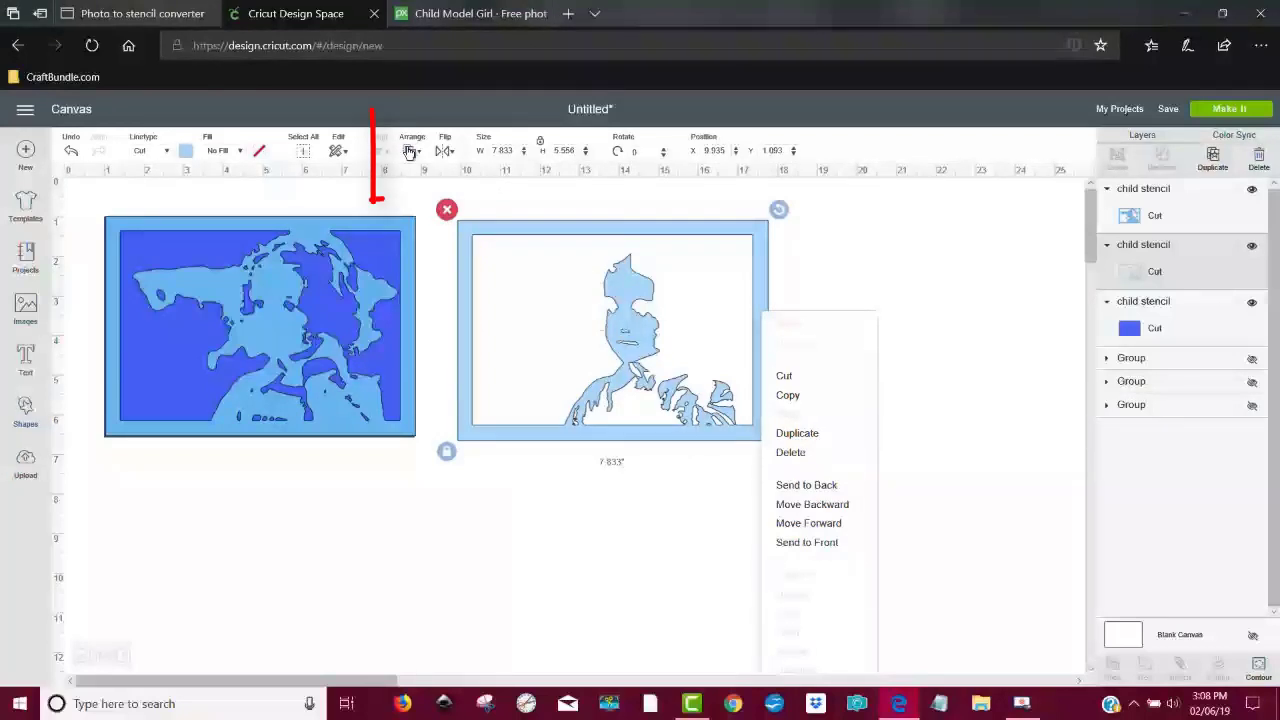
click(812, 542)
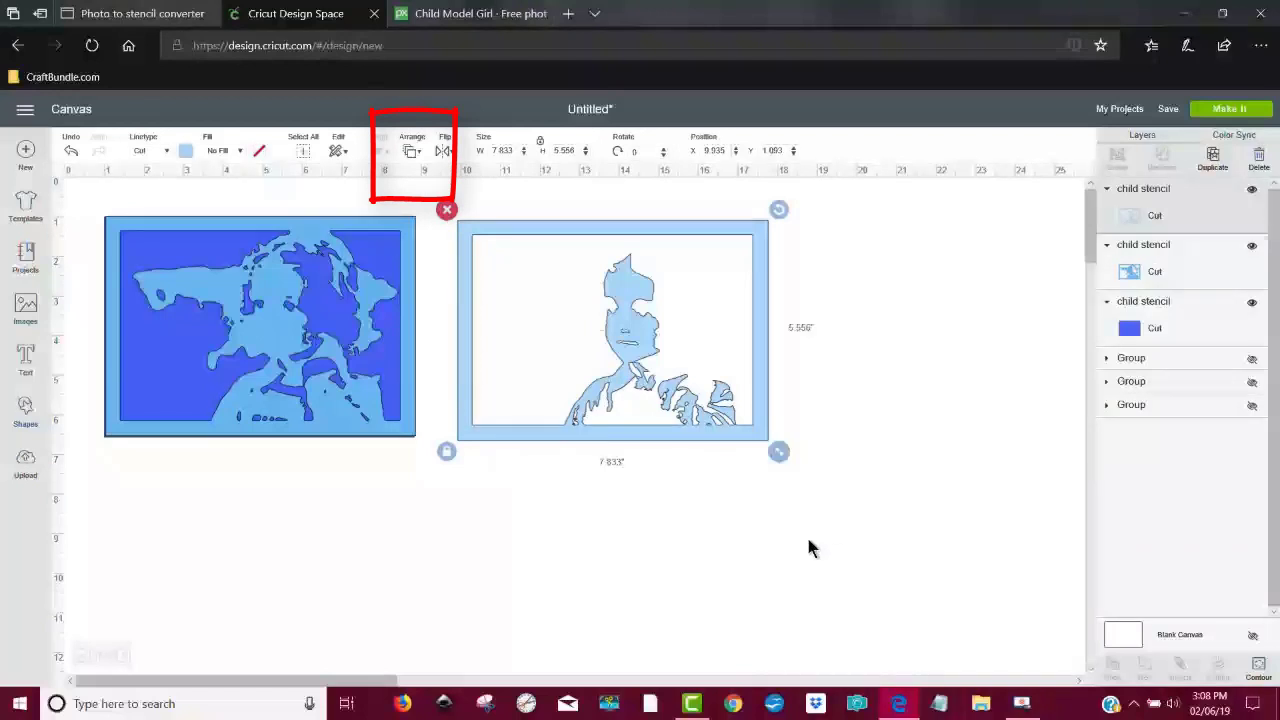
mouse_move(626, 340)
mouse_down()
mouse_move(474, 350)
mouse_move(294, 320)
mouse_move(275, 323)
mouse_move(282, 338)
mouse_up()
click(457, 445)
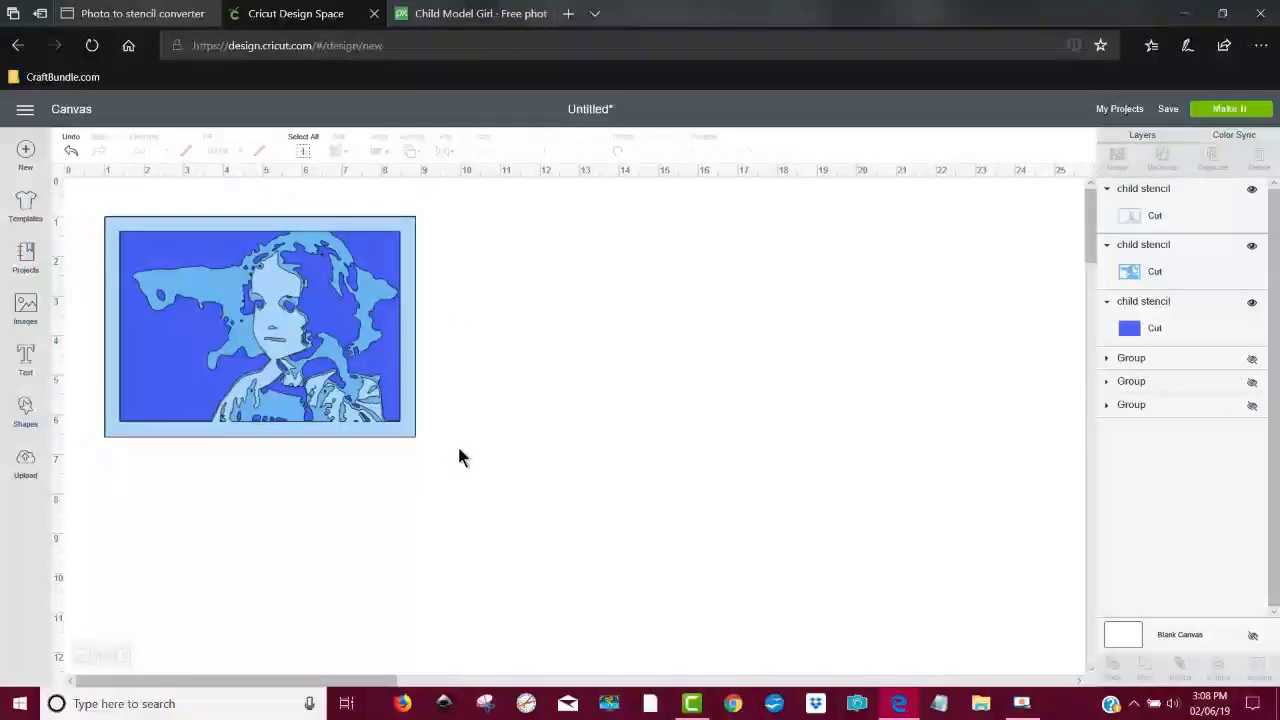
Step: Select all three stacked child stencil panels and align them with the Center option
mouse_move(480, 480)
mouse_down()
mouse_move(366, 409)
mouse_move(311, 334)
mouse_up()
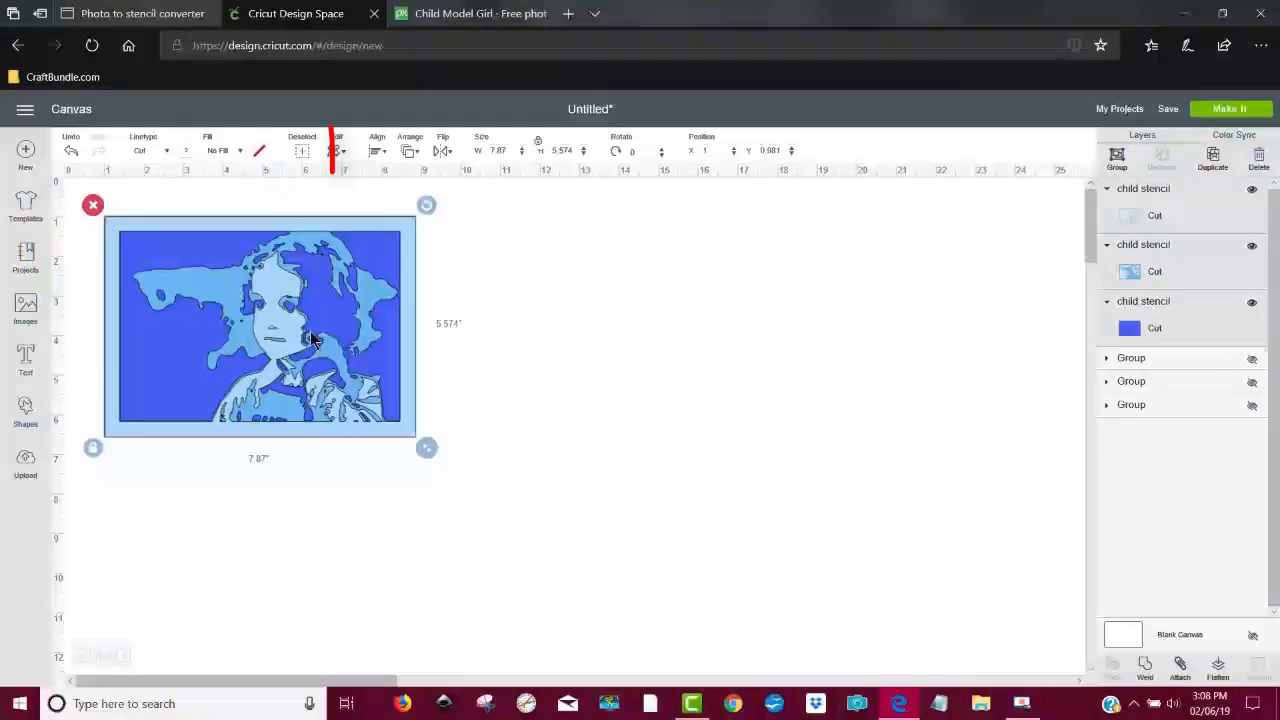
click(377, 152)
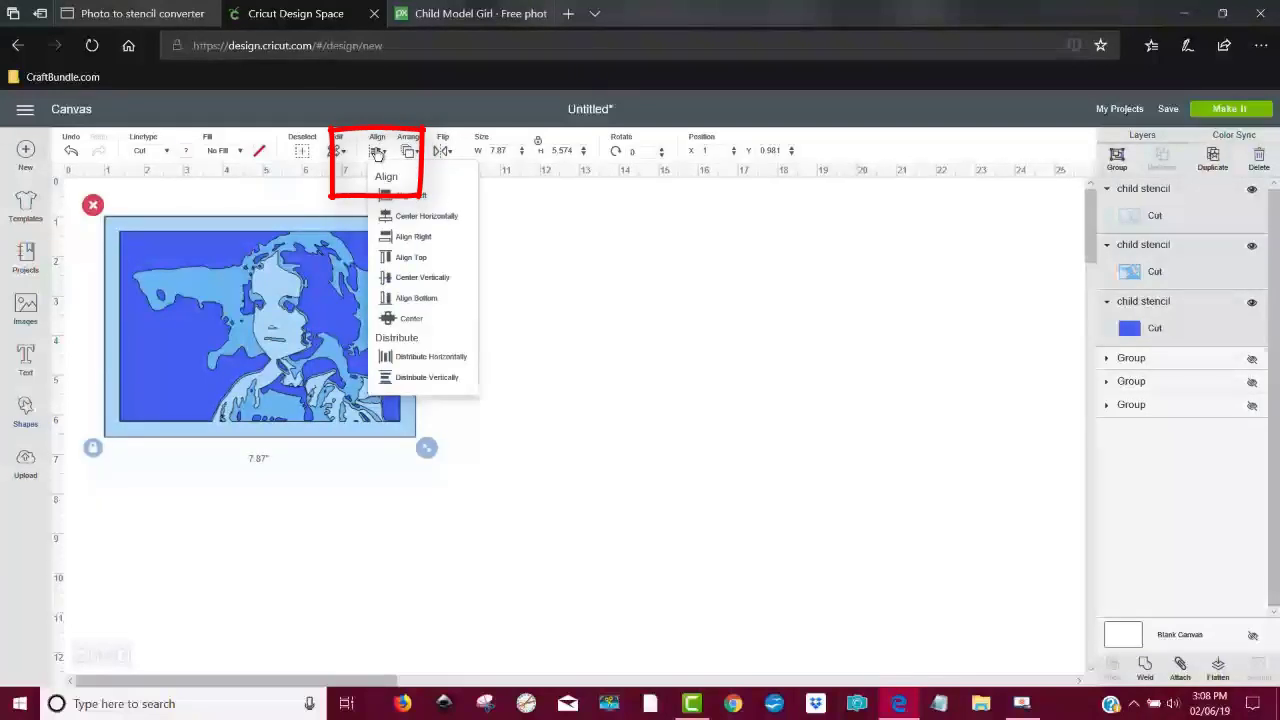
click(388, 322)
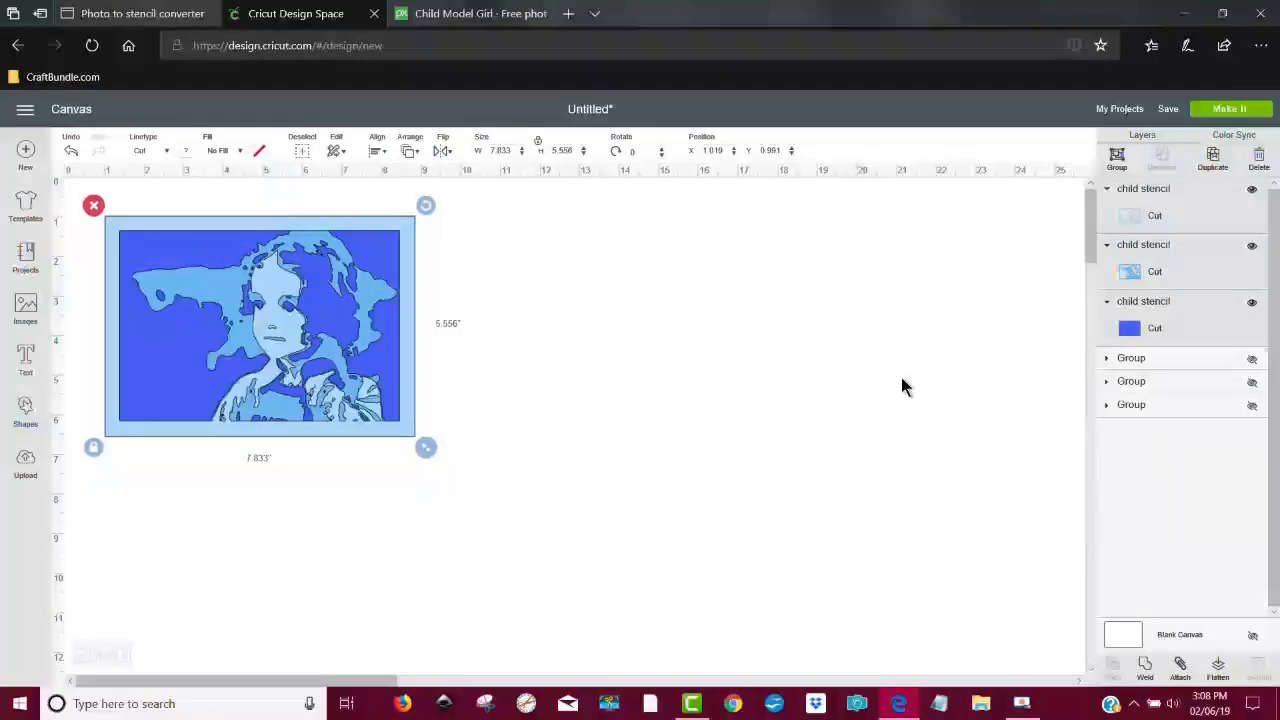